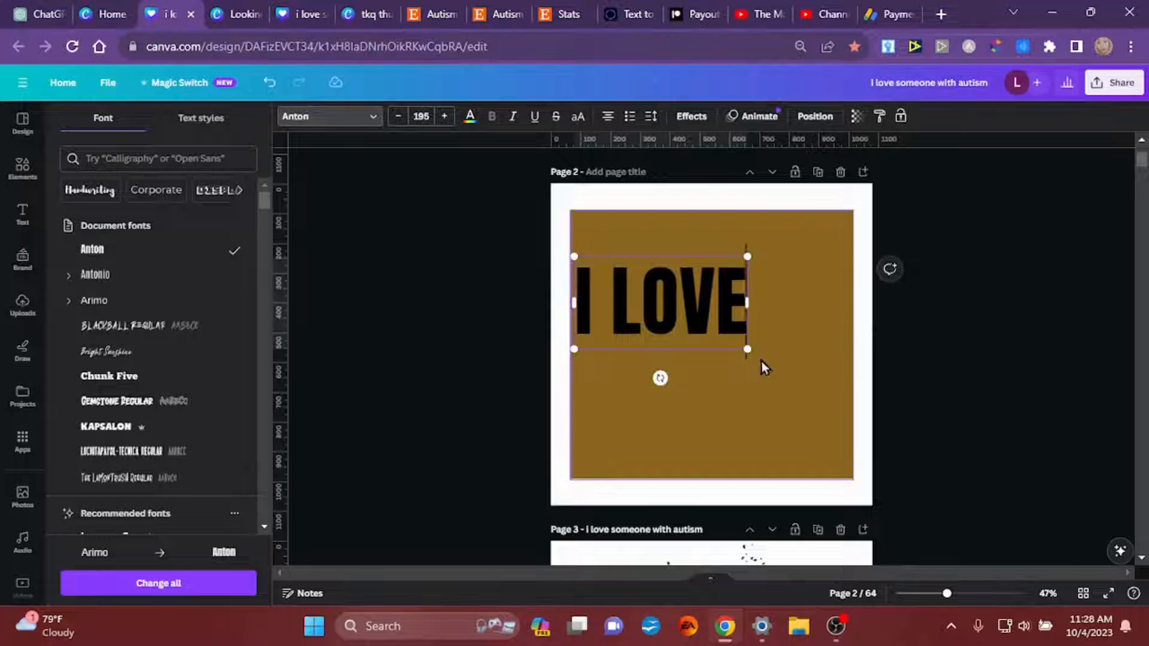
Enlarge the "I LOVE" text to font size 287 and move it to the upper part of the brown square.
{"action": "left_click_drag", "start_coordinate": [748, 350], "coordinate": [844, 376]}
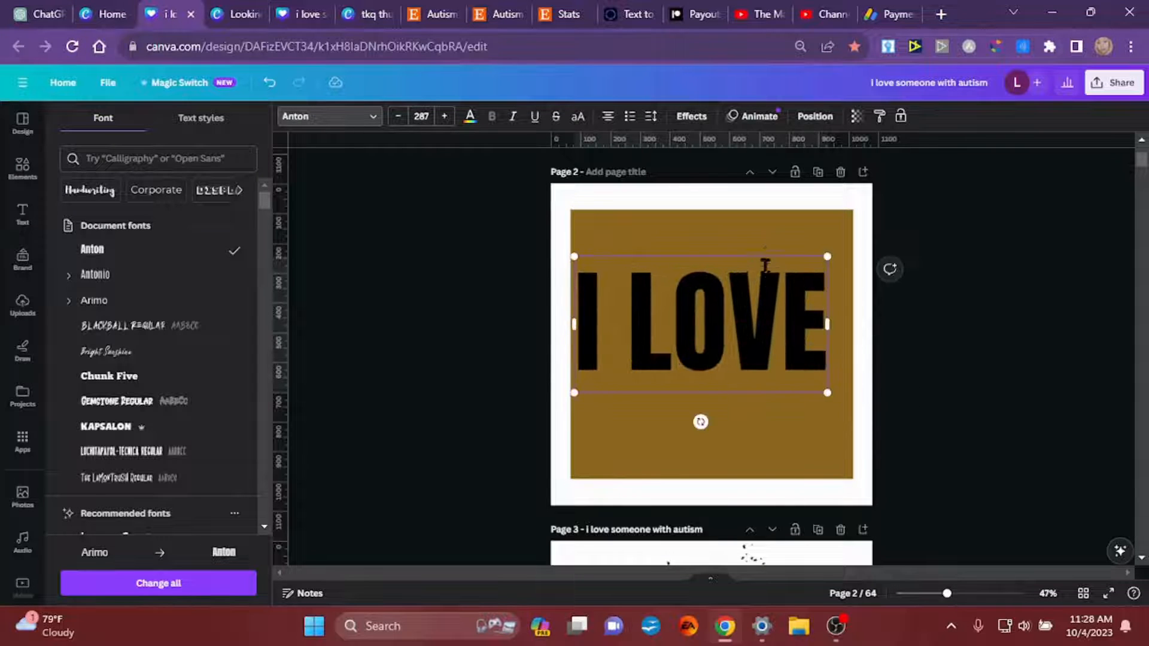
{"action": "left_click_drag", "start_coordinate": [769, 252], "coordinate": [780, 206]}
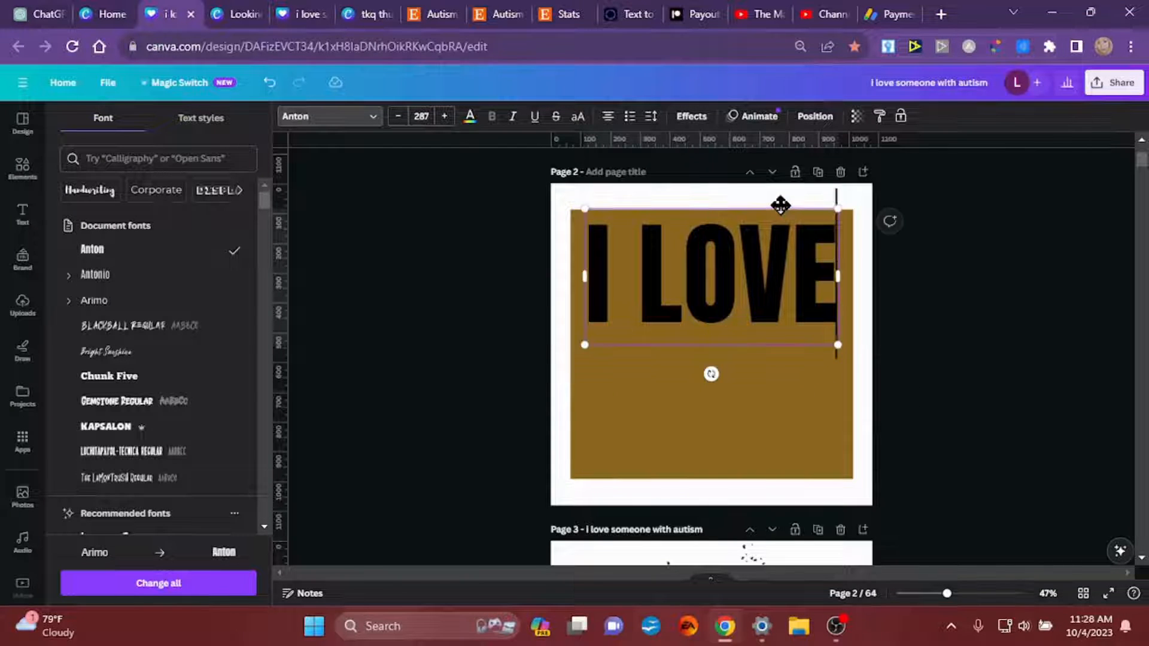
{"action": "left_click", "coordinate": [688, 117]}
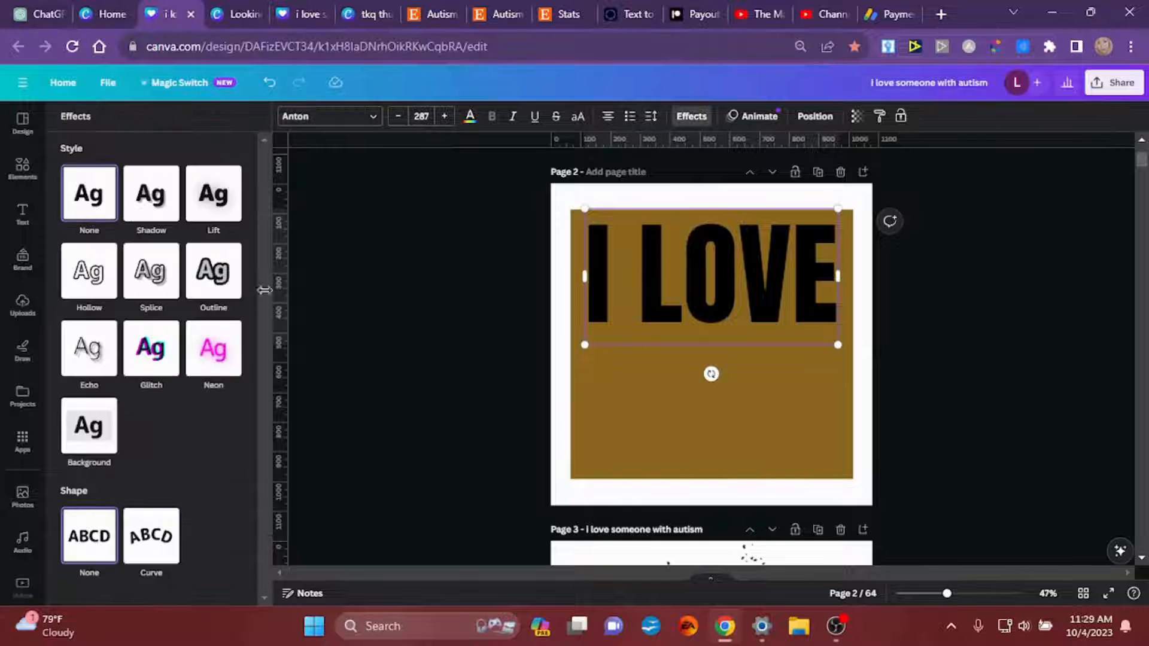
{"action": "left_click", "coordinate": [157, 286]}
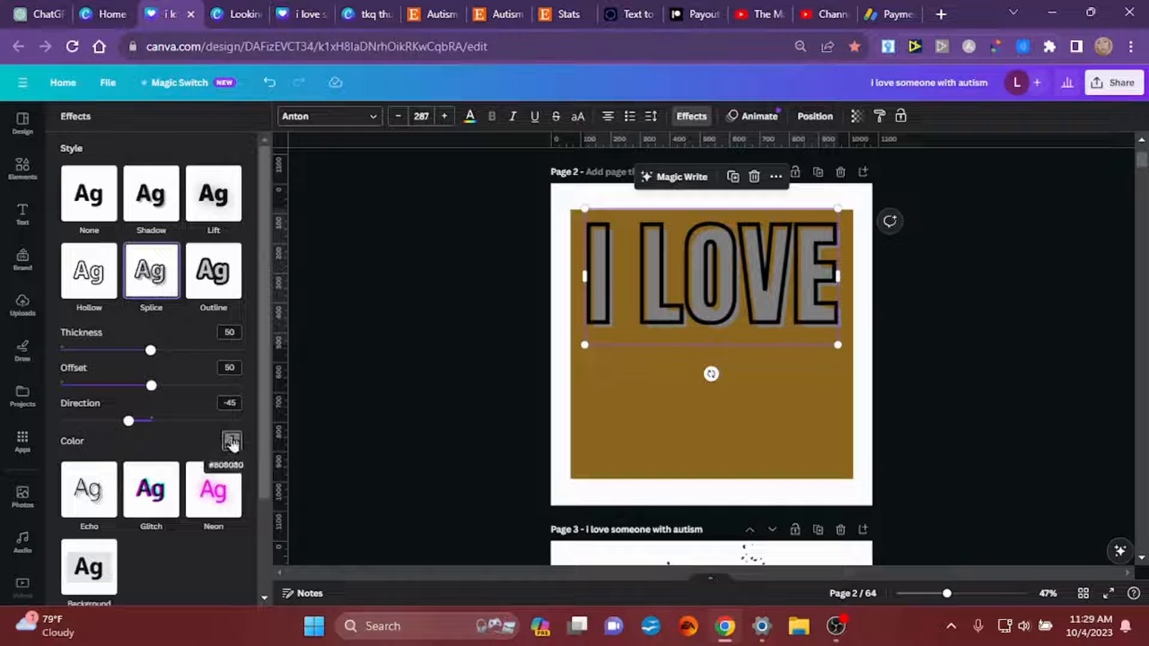
{"action": "left_click", "coordinate": [88, 193]}
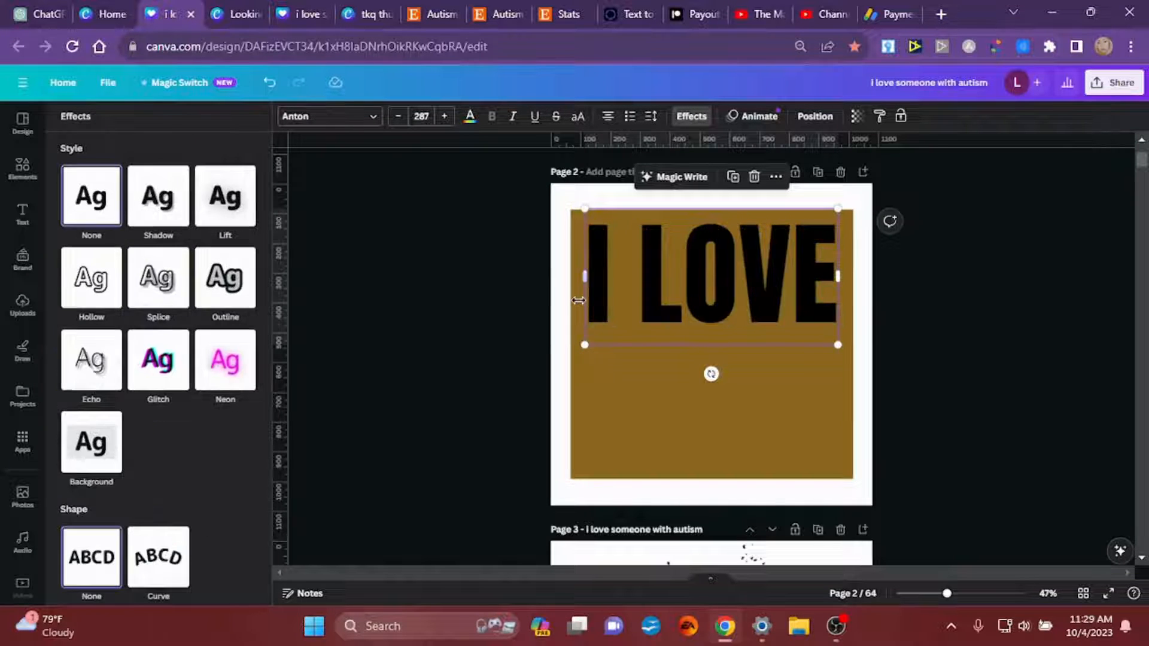
Recolor the "I LOVE" text to brown #8d6821 and apply the Splice effect to it.
{"action": "left_click", "coordinate": [469, 116]}
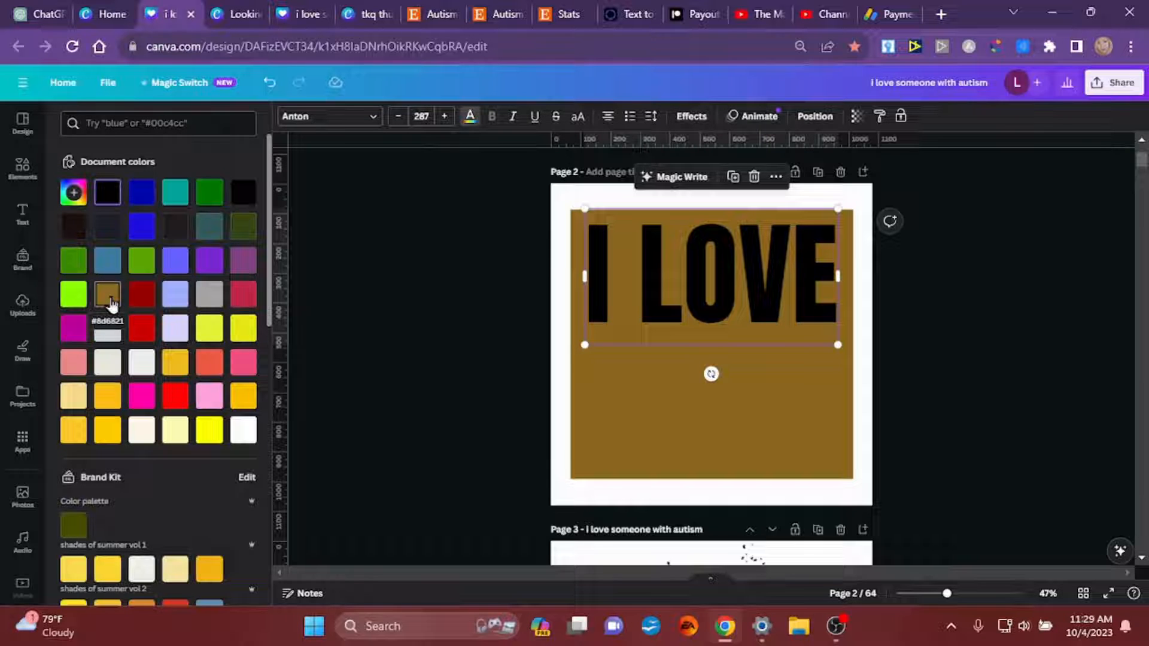
{"action": "left_click", "coordinate": [108, 294]}
{"action": "left_click", "coordinate": [691, 116]}
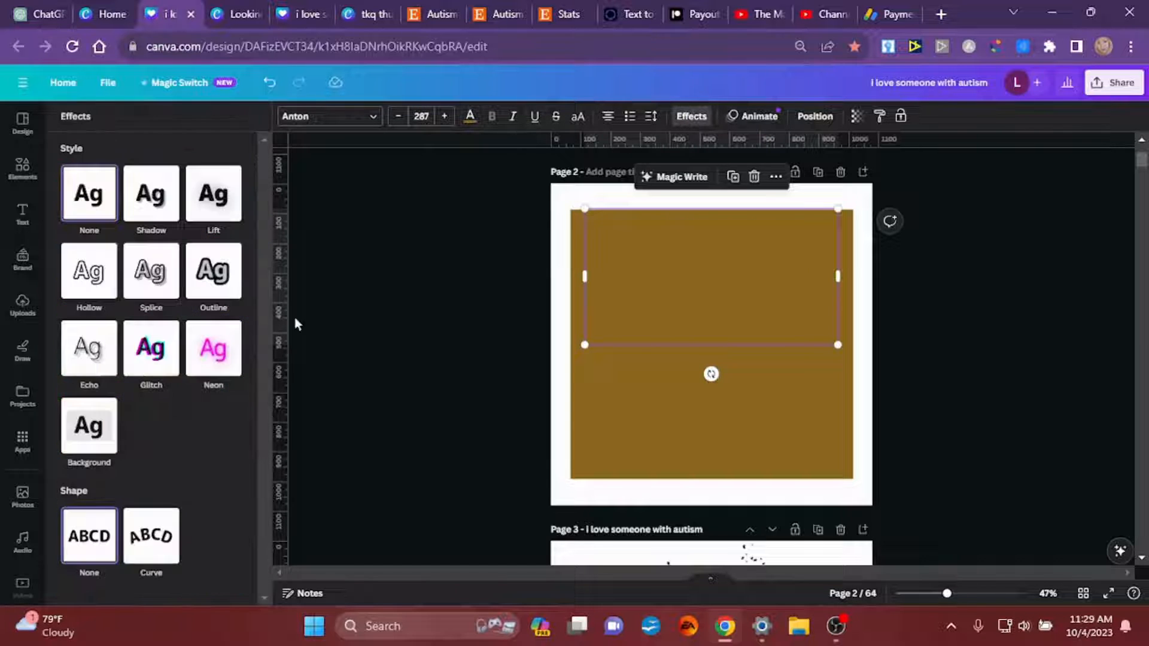
{"action": "left_click", "coordinate": [157, 290]}
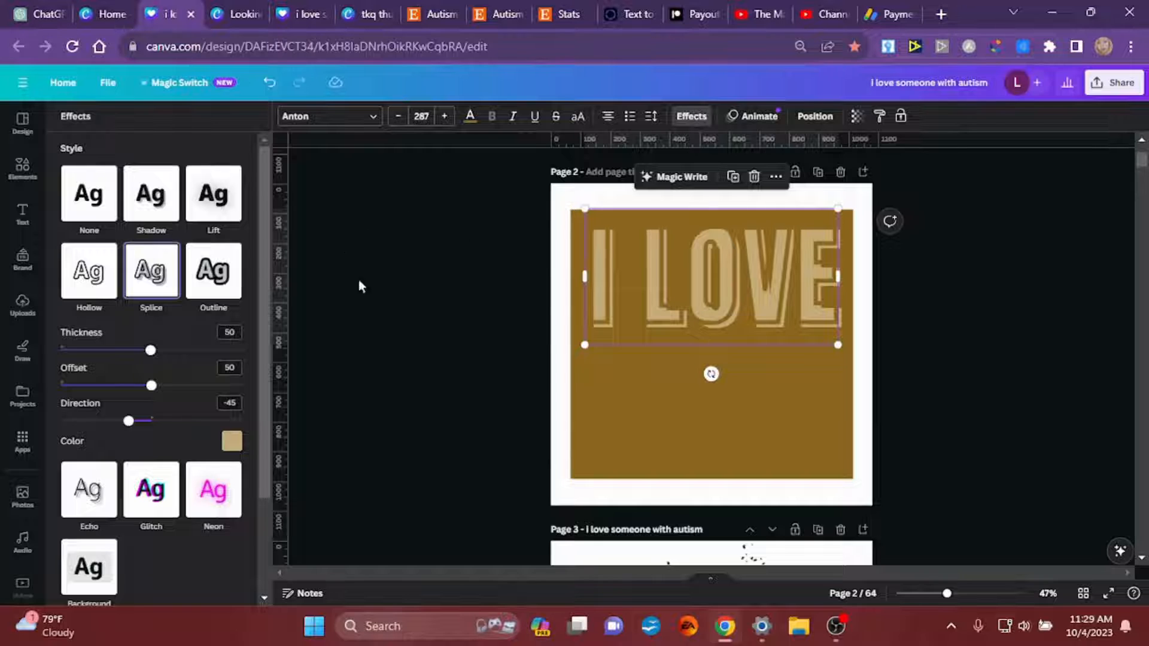
Darken the color of the "I LOVE" text to the custom brown #664A12.
{"action": "left_click", "coordinate": [470, 116]}
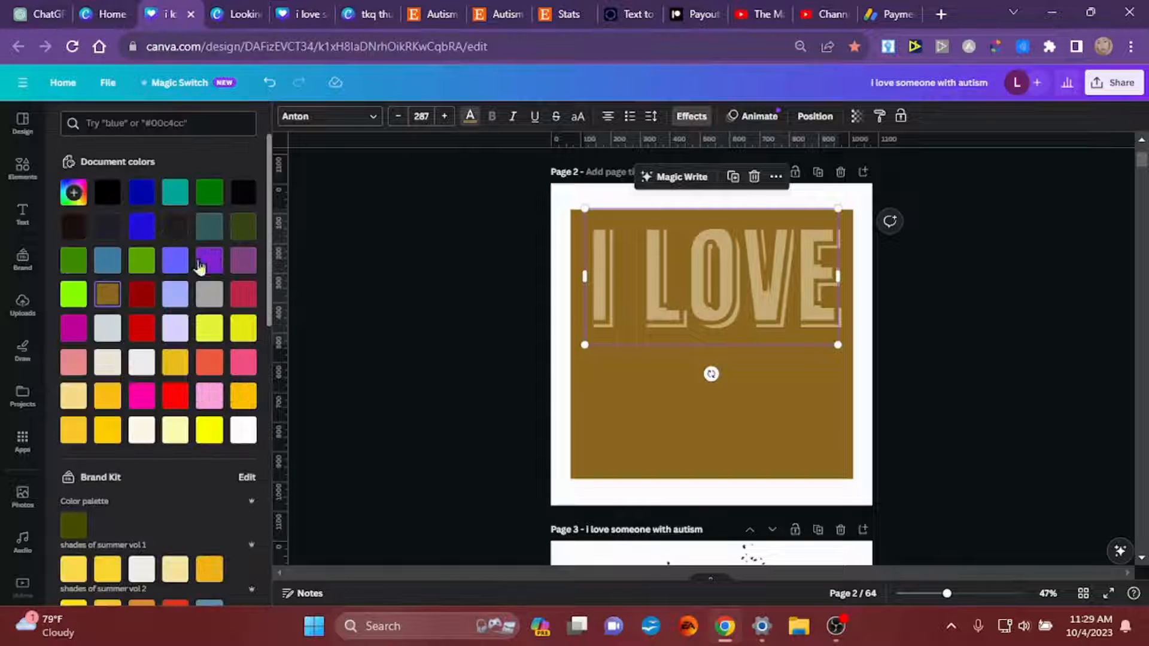
{"action": "left_click", "coordinate": [74, 193]}
{"action": "left_click_drag", "start_coordinate": [205, 251], "coordinate": [214, 264]}
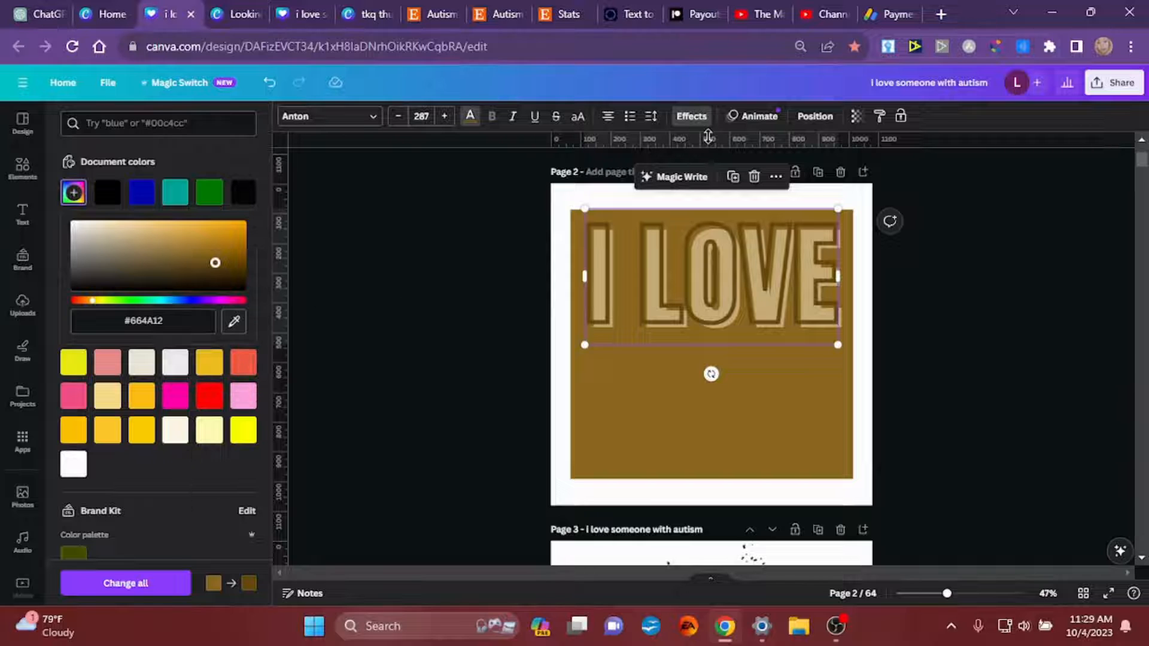
Set the Splice effect's offset to 0 and its thickness to 23 on the "I LOVE" text.
{"action": "left_click", "coordinate": [692, 116]}
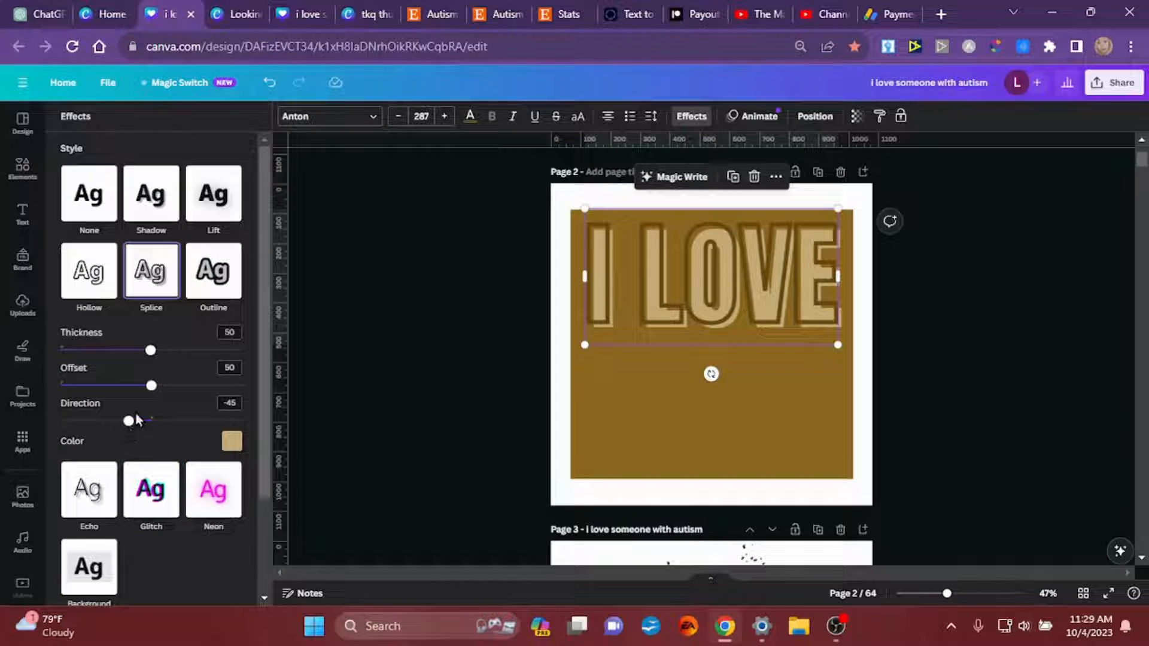
{"action": "left_click_drag", "start_coordinate": [151, 386], "coordinate": [60, 386]}
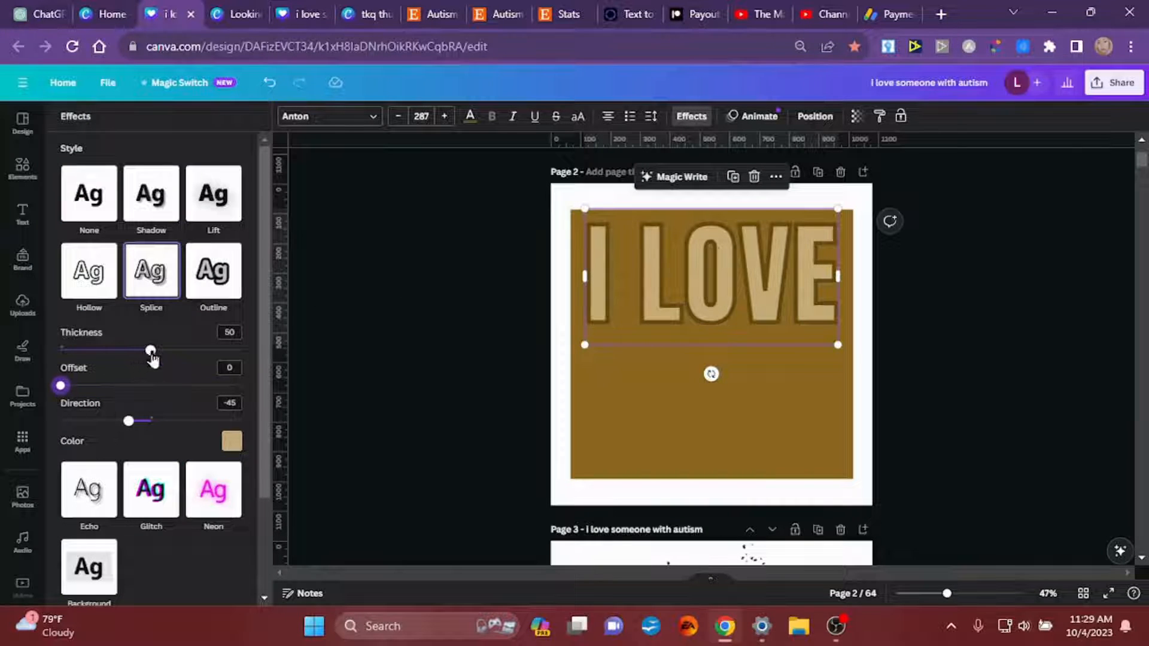
{"action": "left_click_drag", "start_coordinate": [152, 354], "coordinate": [104, 360]}
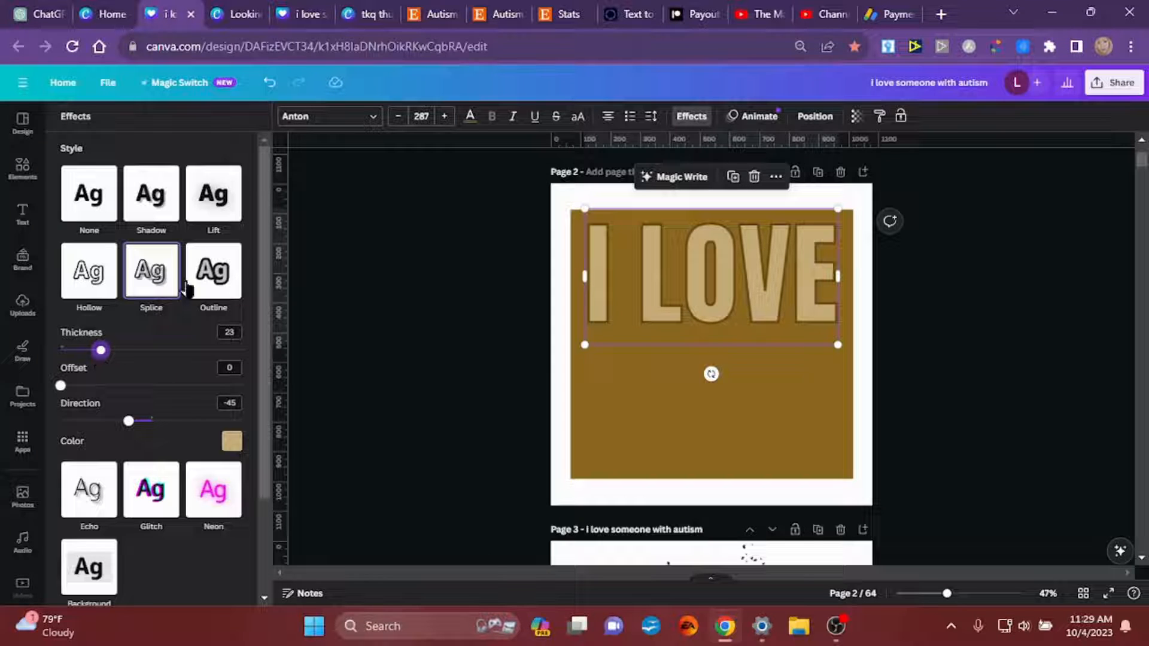
{"action": "left_click", "coordinate": [462, 303]}
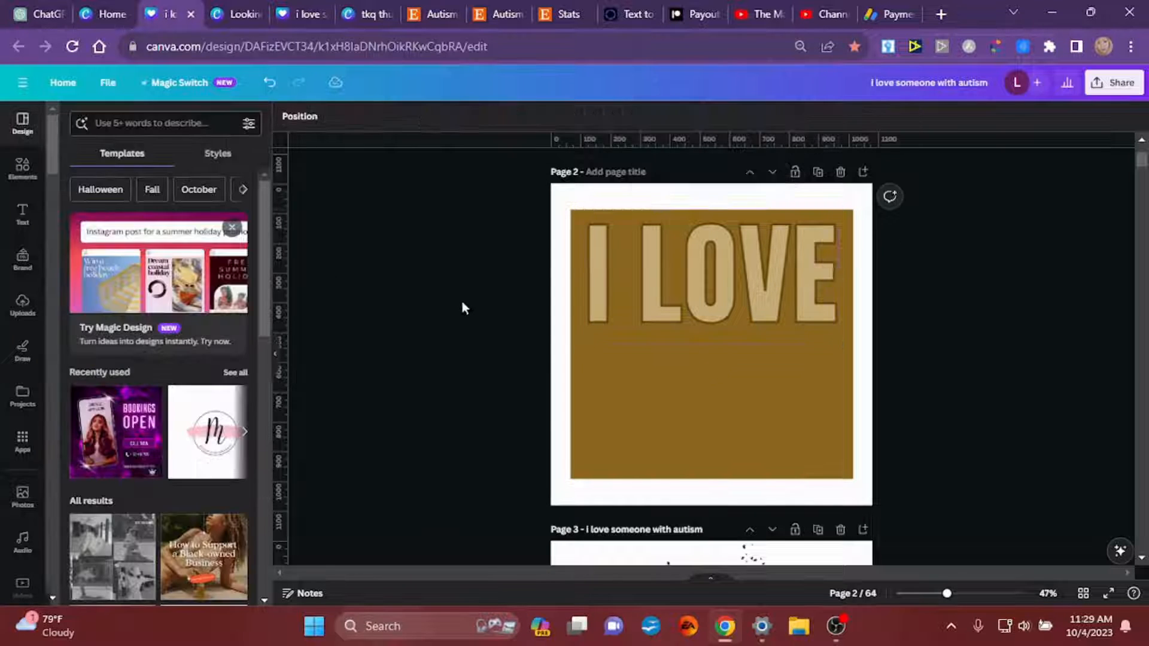
Duplicate the "I LOVE" text, place the copy directly below it, and replace its wording with "SOMEONE".
{"action": "left_click", "coordinate": [637, 278]}
{"action": "key", "text": "ctrl+d"}
{"action": "left_click_drag", "start_coordinate": [637, 279], "coordinate": [630, 379]}
{"action": "double_click", "coordinate": [630, 379]}
{"action": "key", "text": "ctrl+a"}
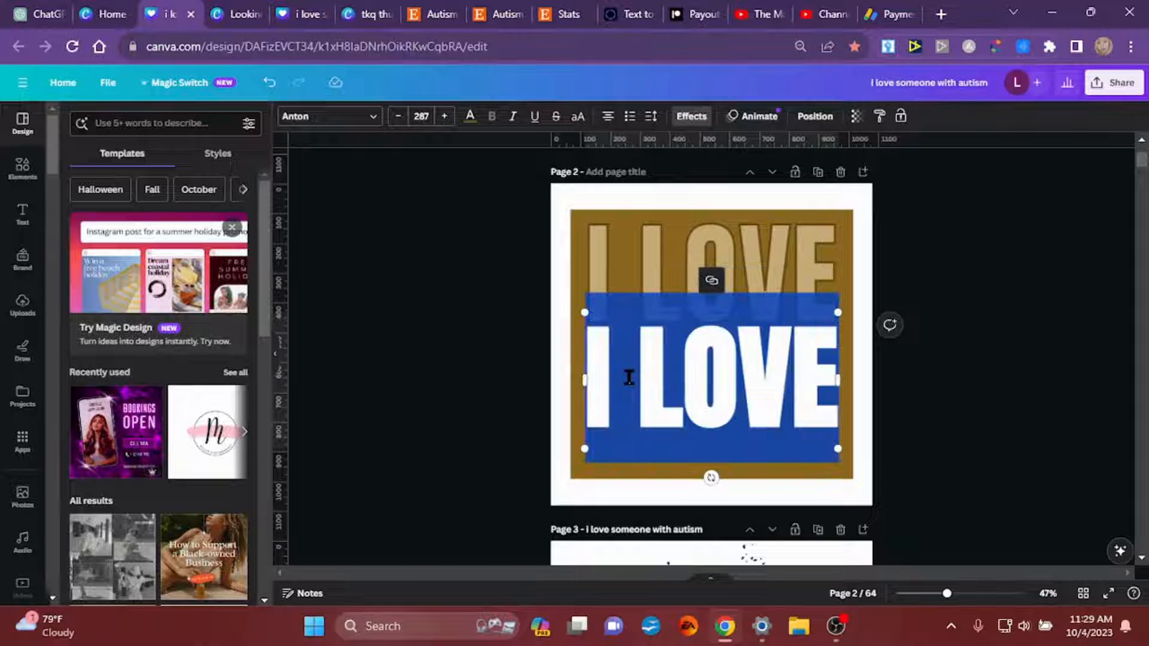
{"action": "type", "text": "SOMEONE"}
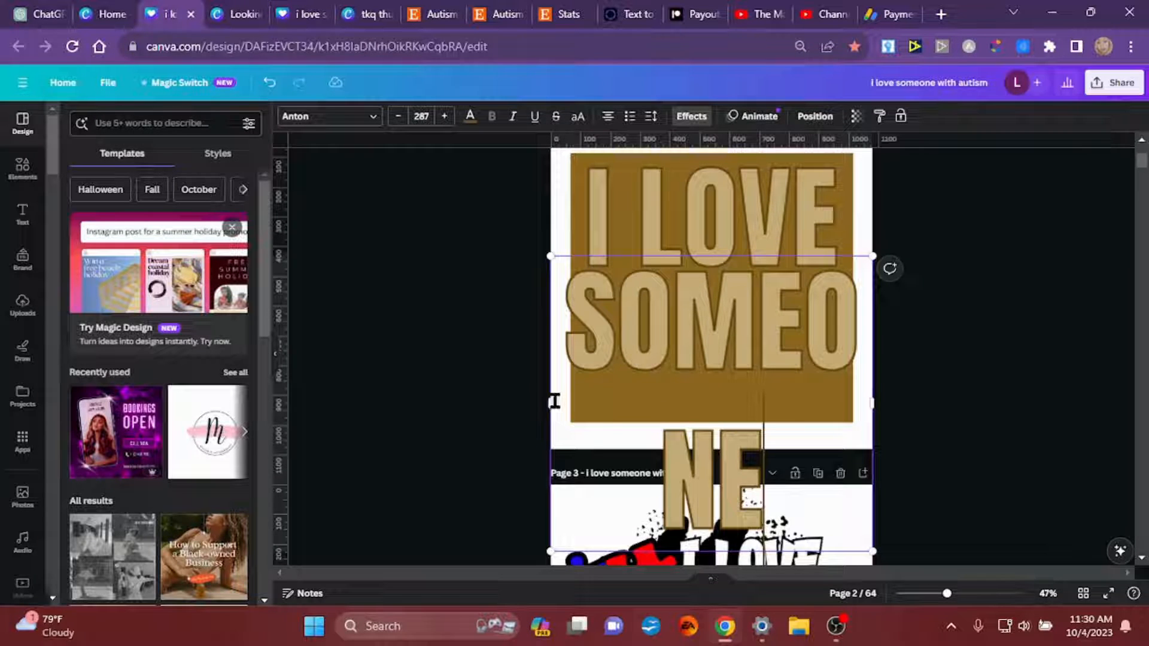
Fit "SOMEONE" on a single line under "I LOVE", scaling it down to font size 182 within the brown square.
{"action": "left_click_drag", "start_coordinate": [548, 400], "coordinate": [589, 348]}
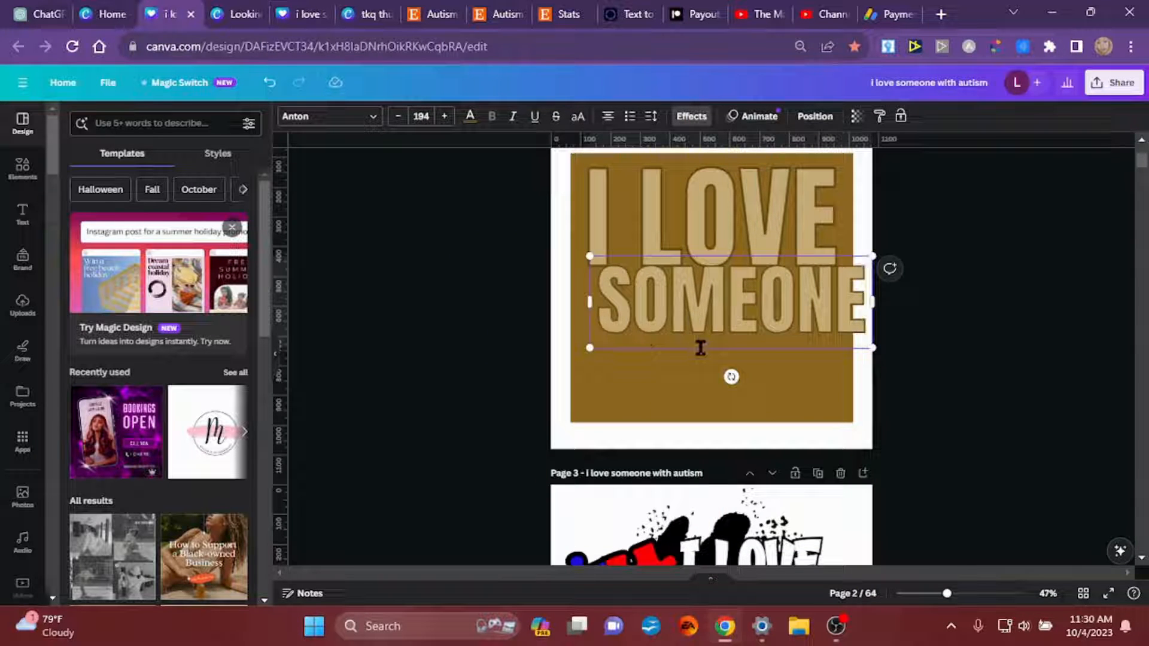
{"action": "left_click_drag", "start_coordinate": [699, 348], "coordinate": [677, 353]}
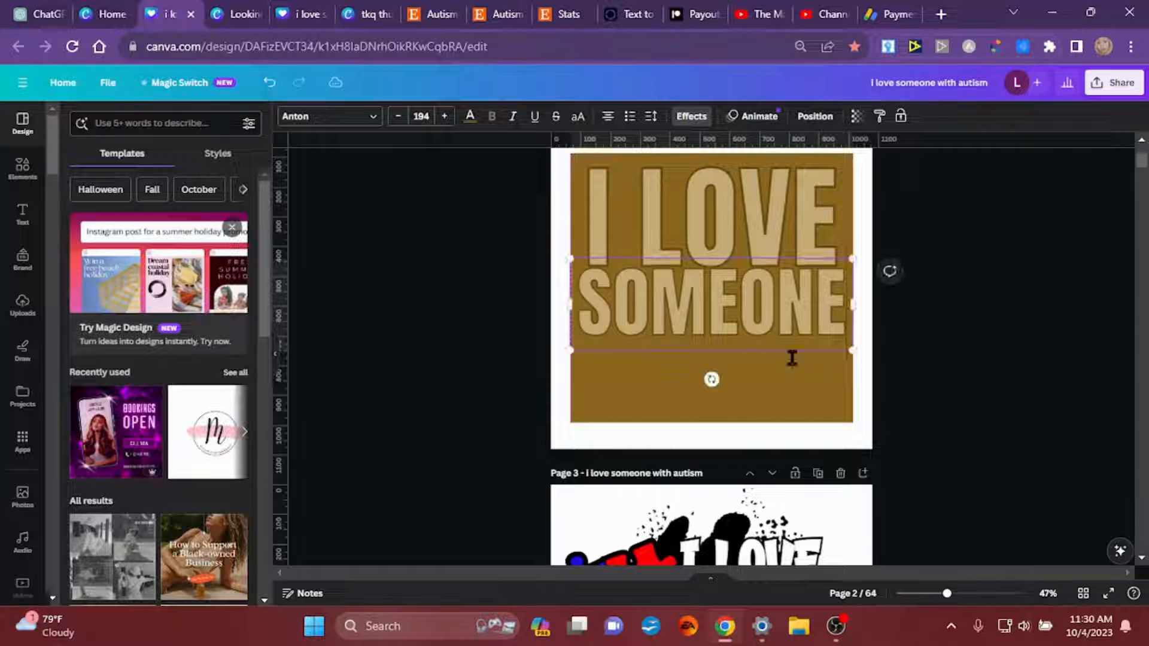
{"action": "left_click_drag", "start_coordinate": [850, 350], "coordinate": [840, 345]}
{"action": "left_click_drag", "start_coordinate": [572, 349], "coordinate": [577, 342]}
{"action": "left_click", "coordinate": [472, 303]}
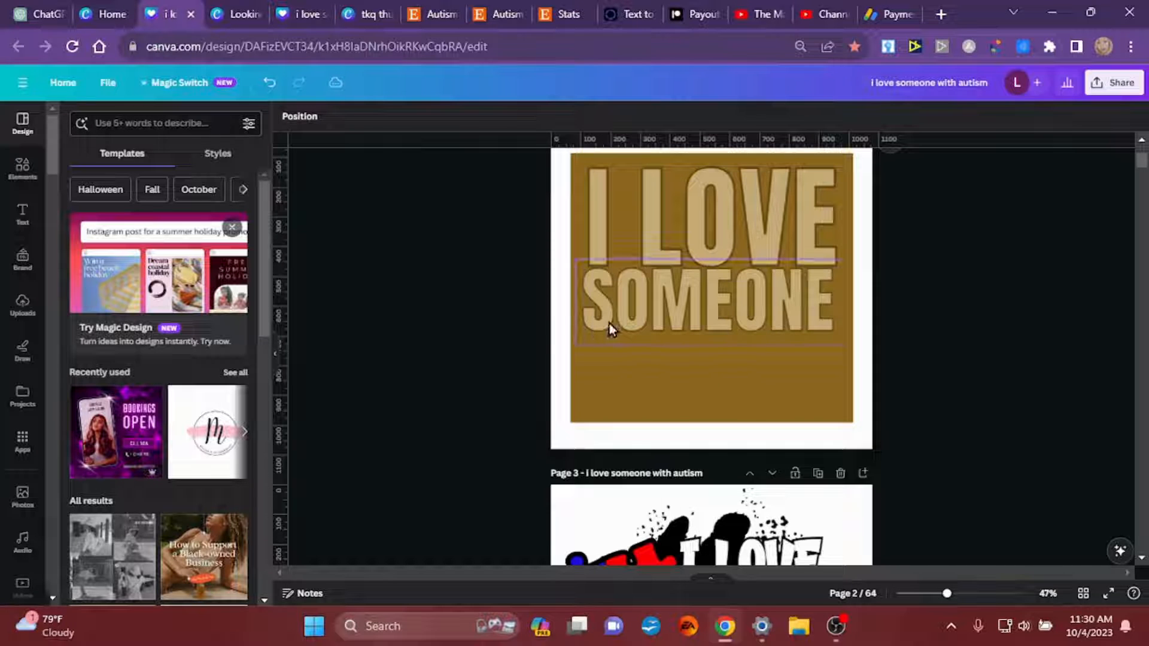
Place a copy of the "SOMEONE" text below it, change its wording to "AUTISM", and narrow its text box to fit.
{"action": "left_click", "coordinate": [723, 296]}
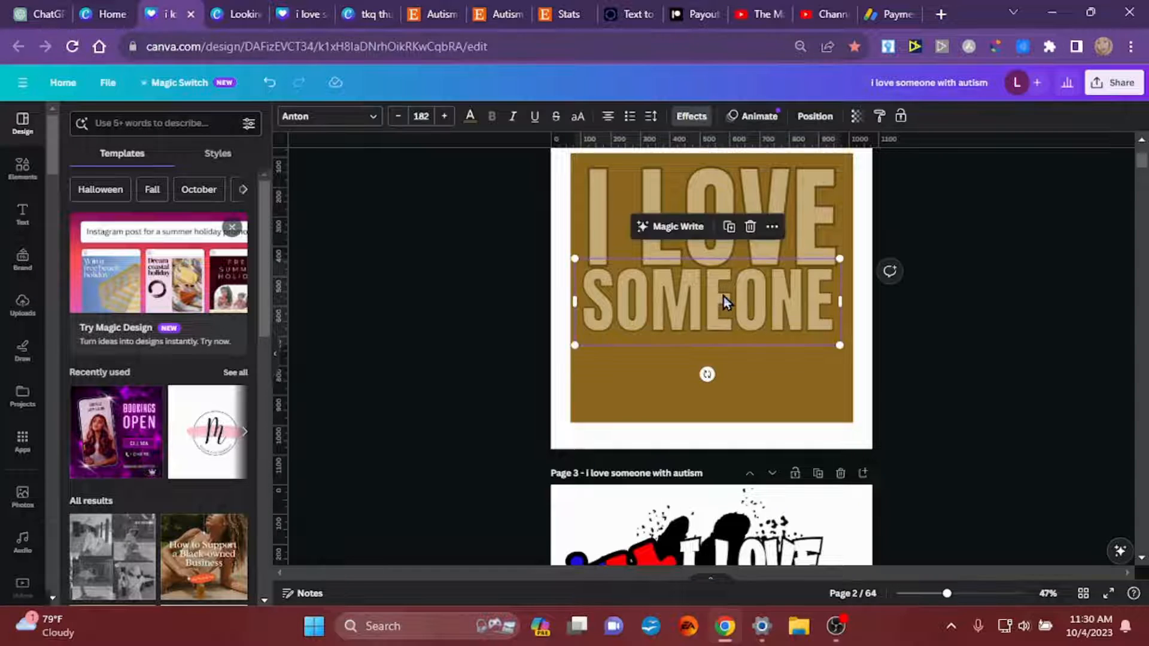
{"action": "left_click", "coordinate": [506, 303]}
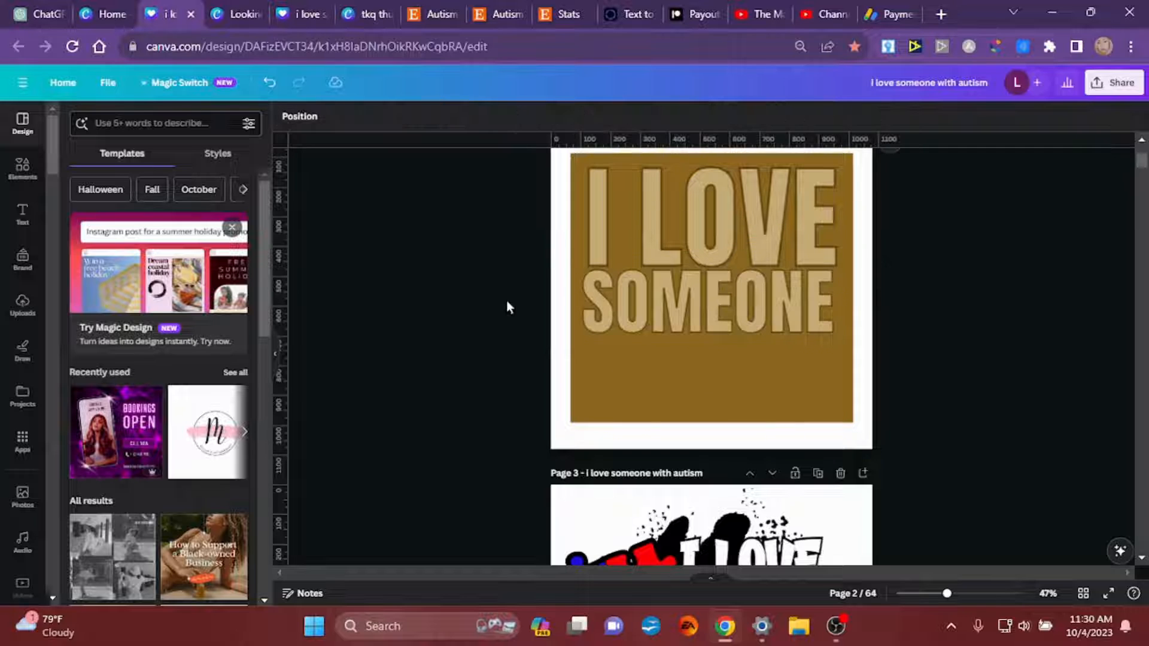
{"action": "left_click", "coordinate": [623, 310]}
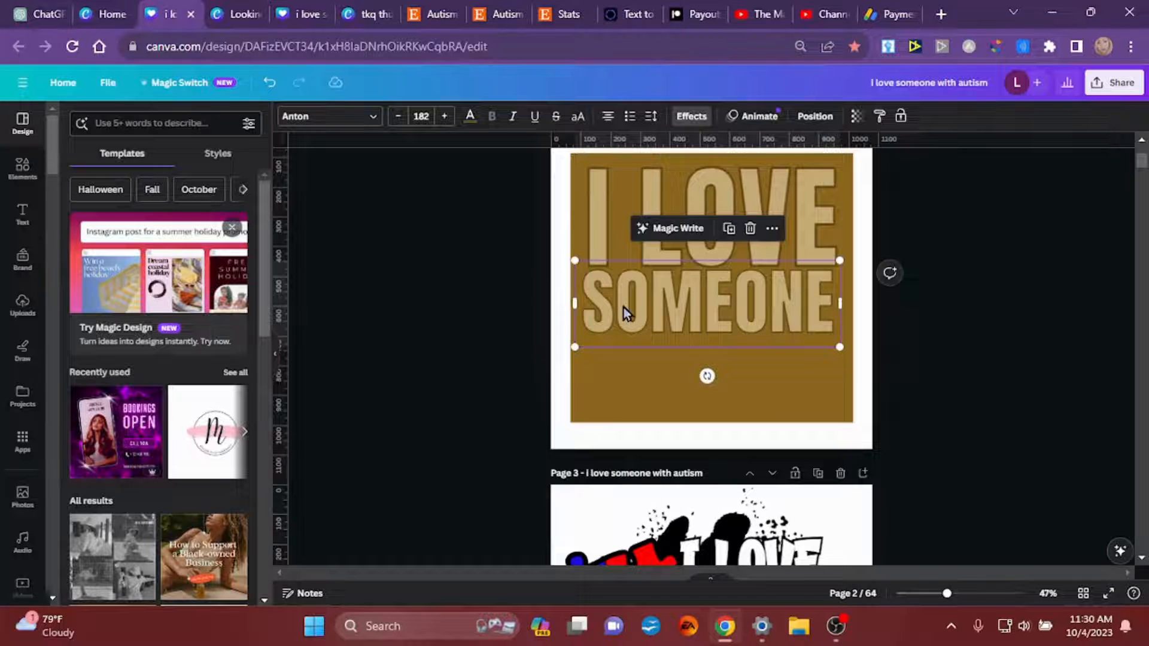
{"action": "left_click_drag", "start_coordinate": [623, 307], "coordinate": [620, 370]}
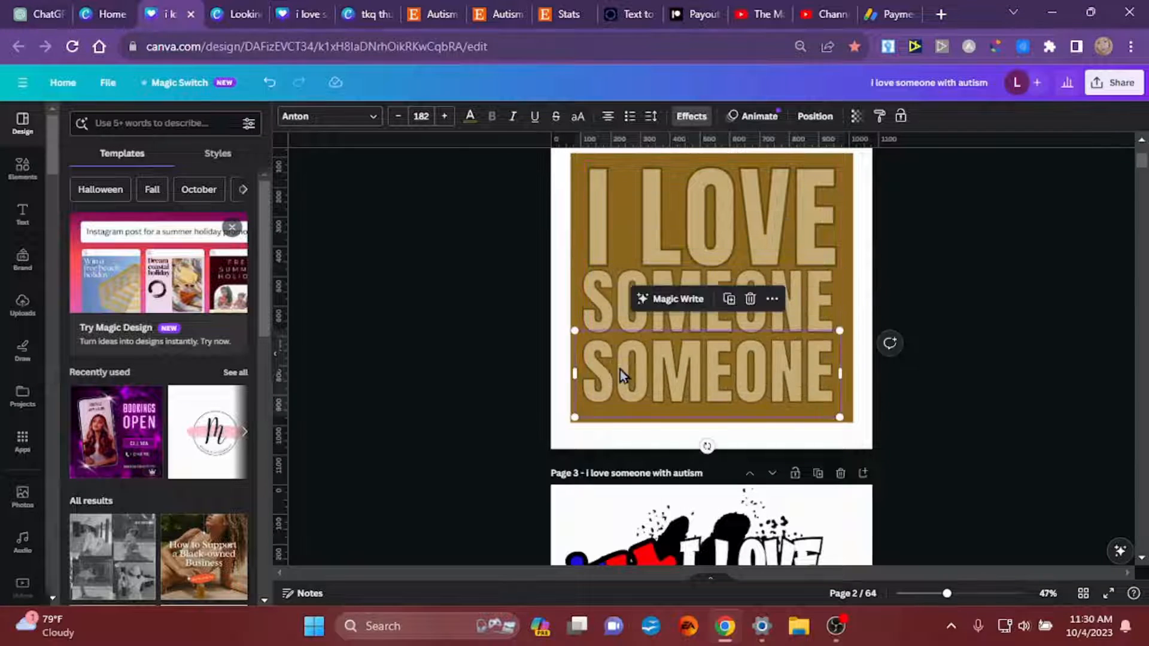
{"action": "double_click", "coordinate": [620, 370]}
{"action": "type", "text": "A"}
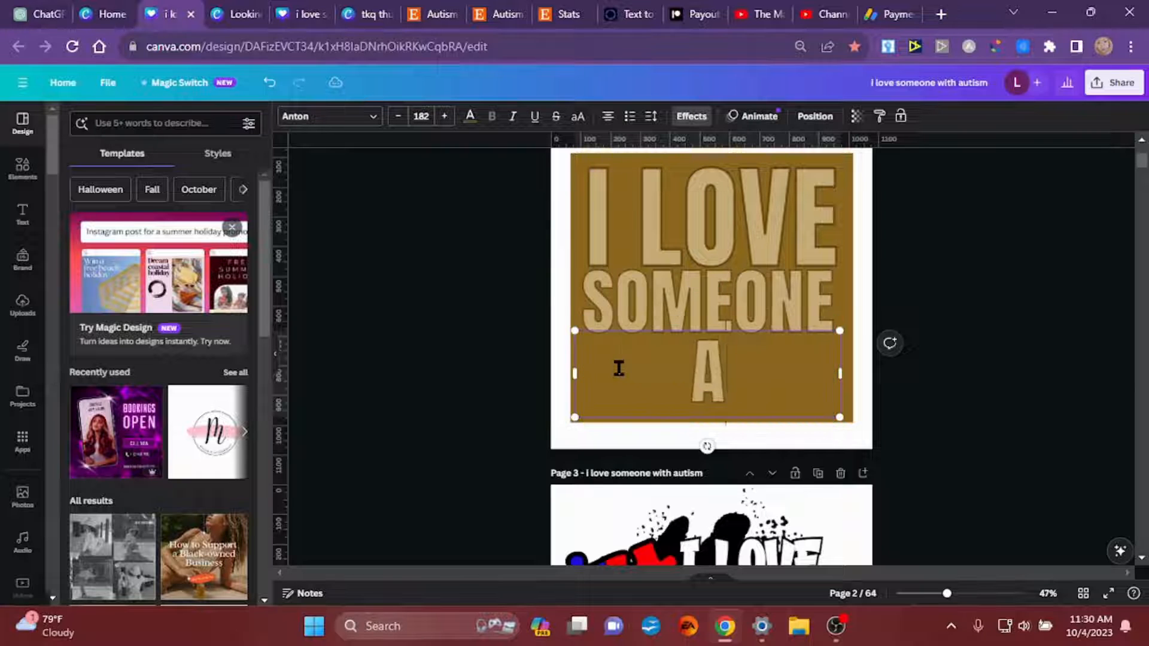
{"action": "type", "text": "UTISM"}
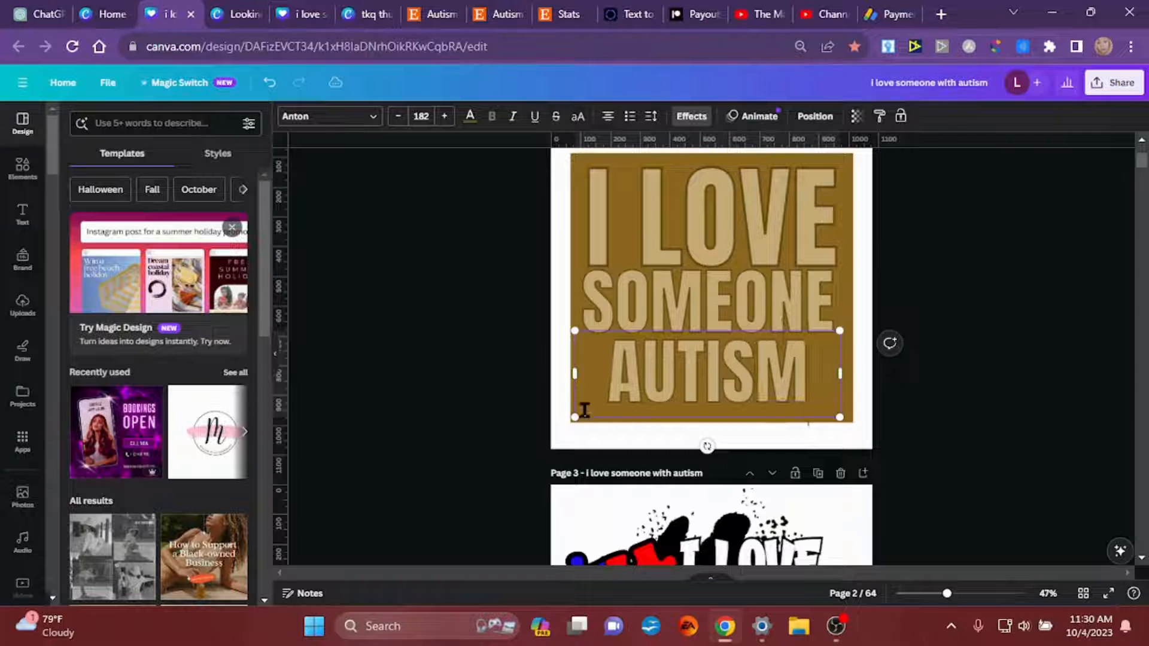
{"action": "left_click_drag", "start_coordinate": [575, 359], "coordinate": [635, 351]}
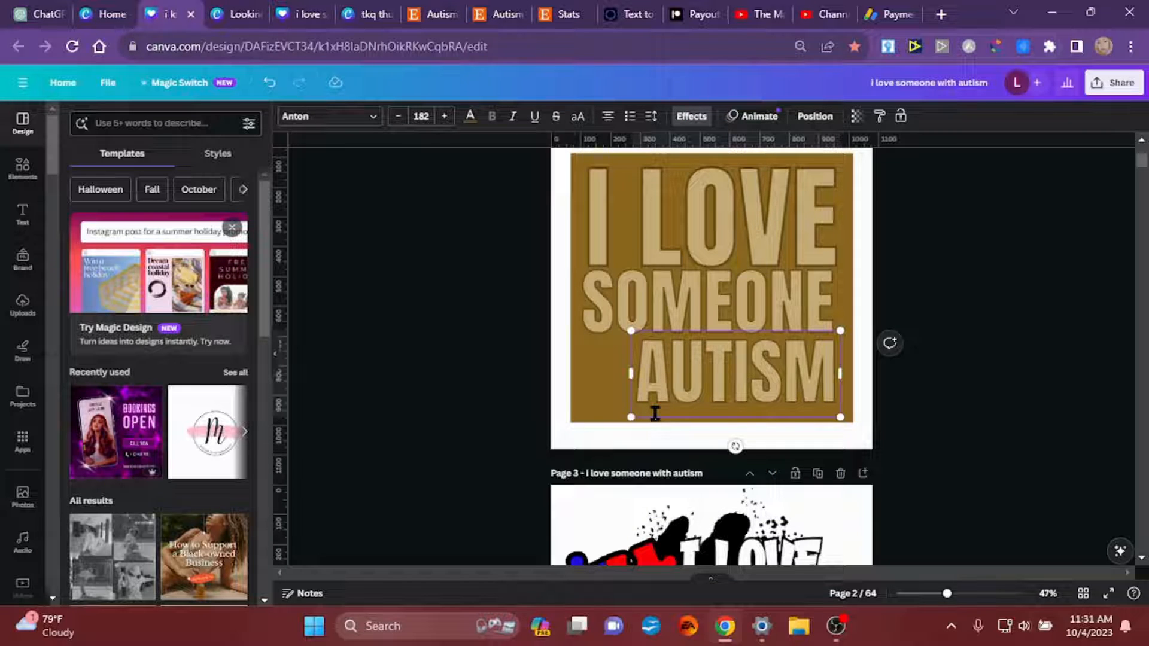
Widen the "SOMEONE" box, extend its text to "SOMEONE WITH", and scale the line down to font size 116.
{"action": "left_click", "coordinate": [788, 281]}
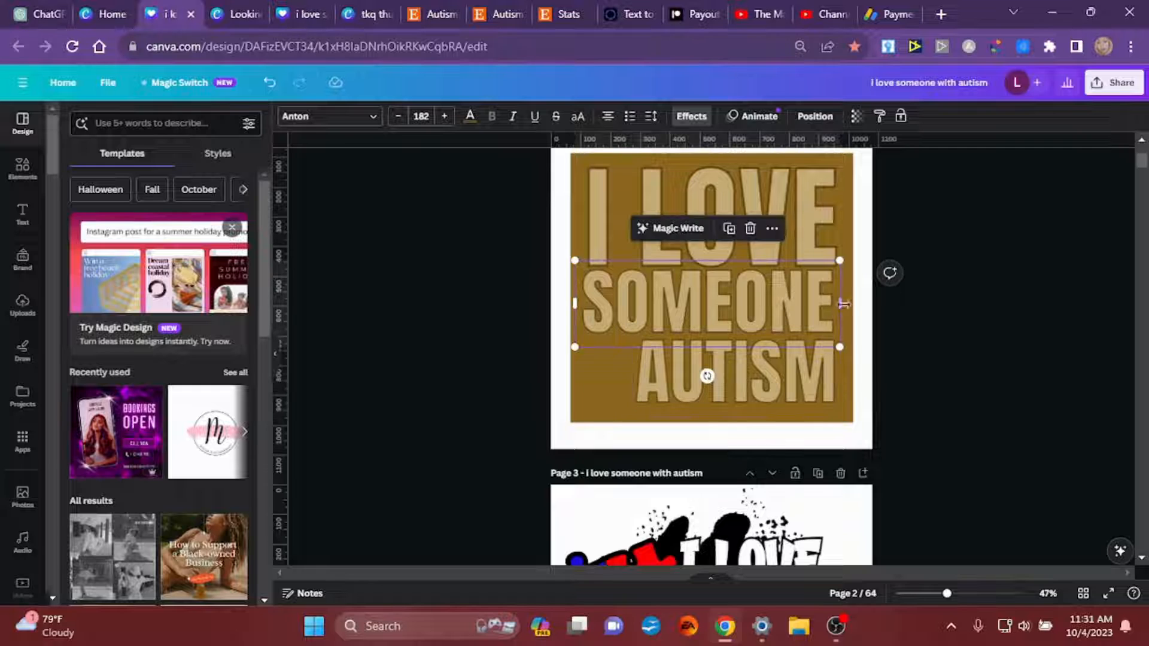
{"action": "left_click_drag", "start_coordinate": [844, 303], "coordinate": [991, 303]}
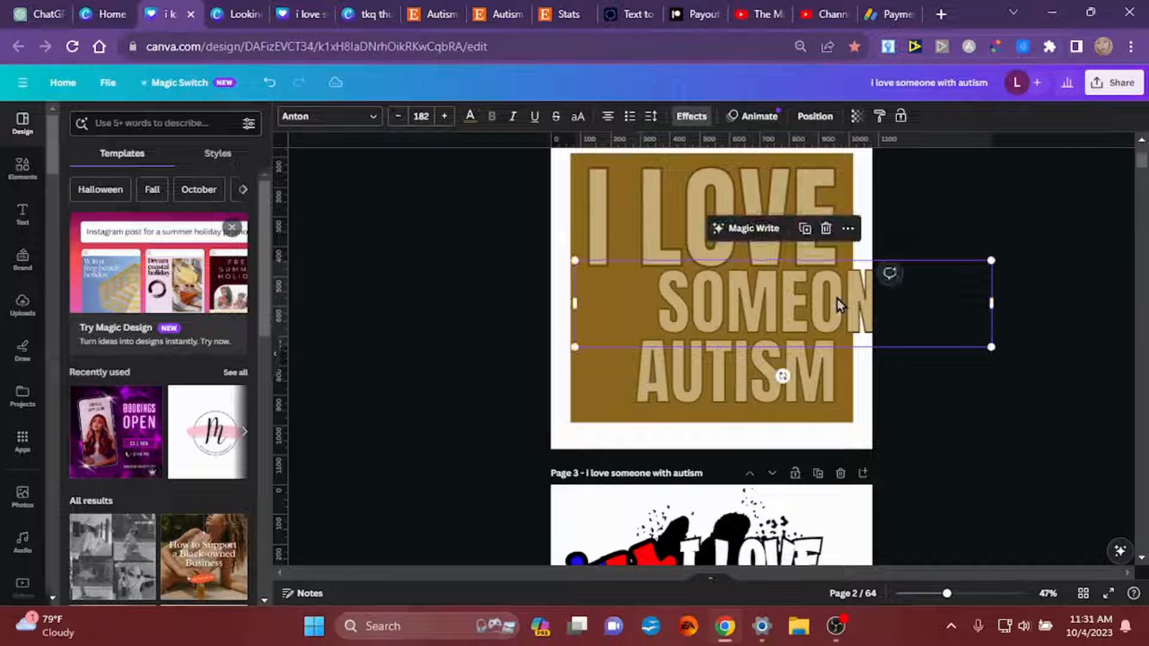
{"action": "left_click", "coordinate": [862, 305]}
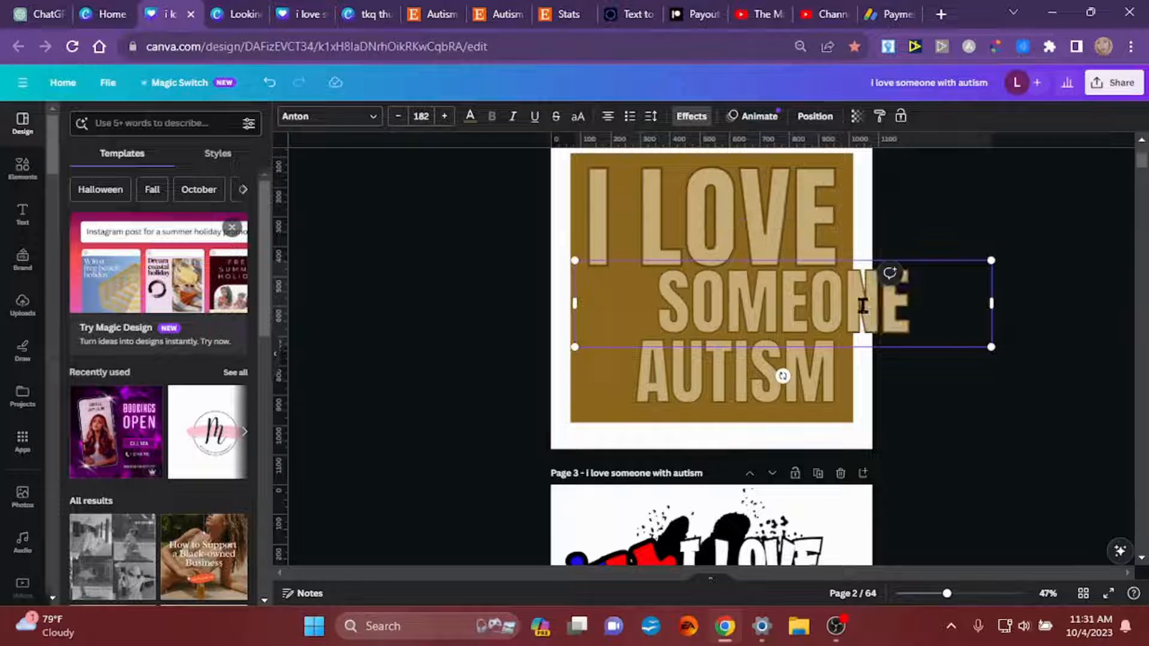
{"action": "key", "text": "Right"}
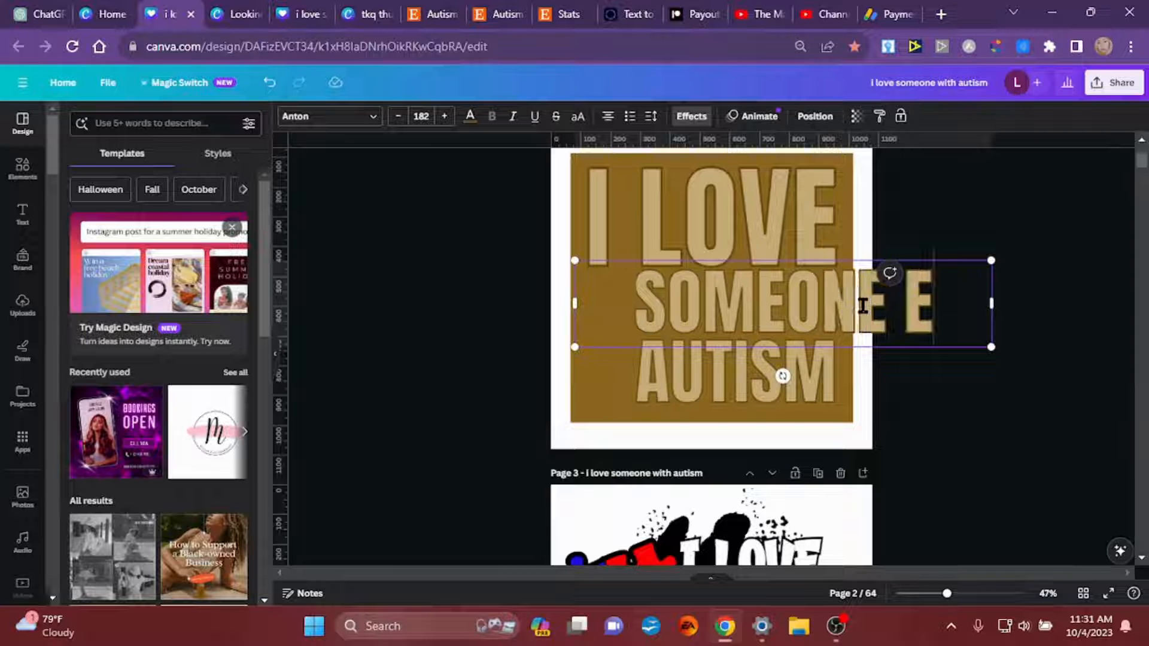
{"action": "type", "text": "WITH"}
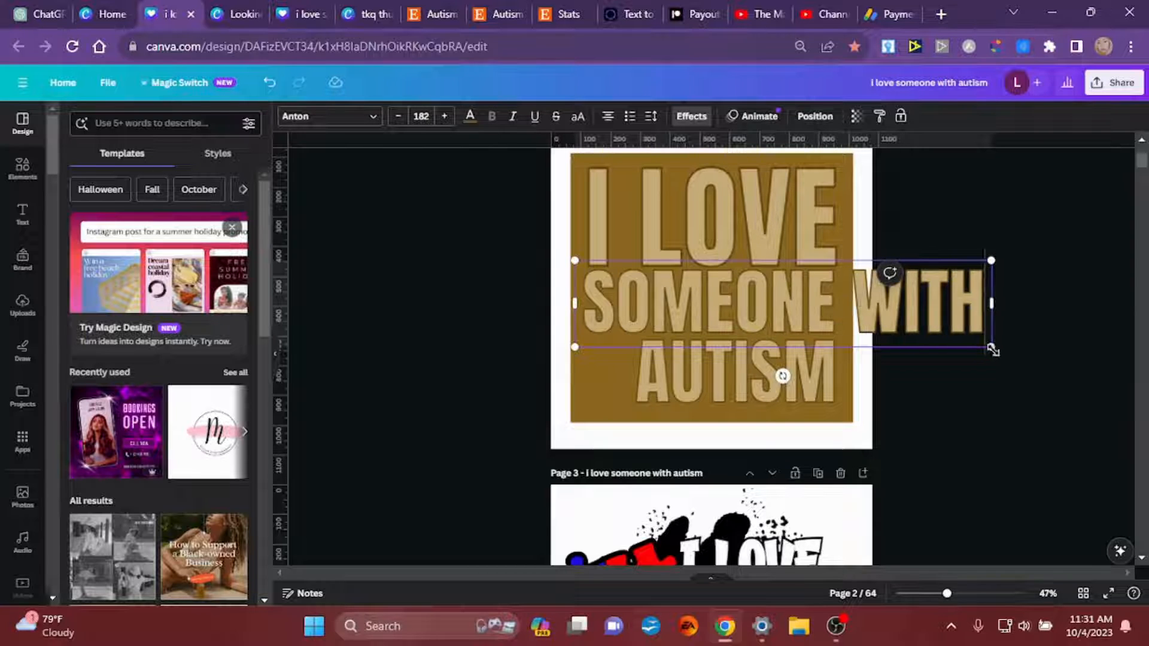
{"action": "left_click_drag", "start_coordinate": [993, 350], "coordinate": [843, 330]}
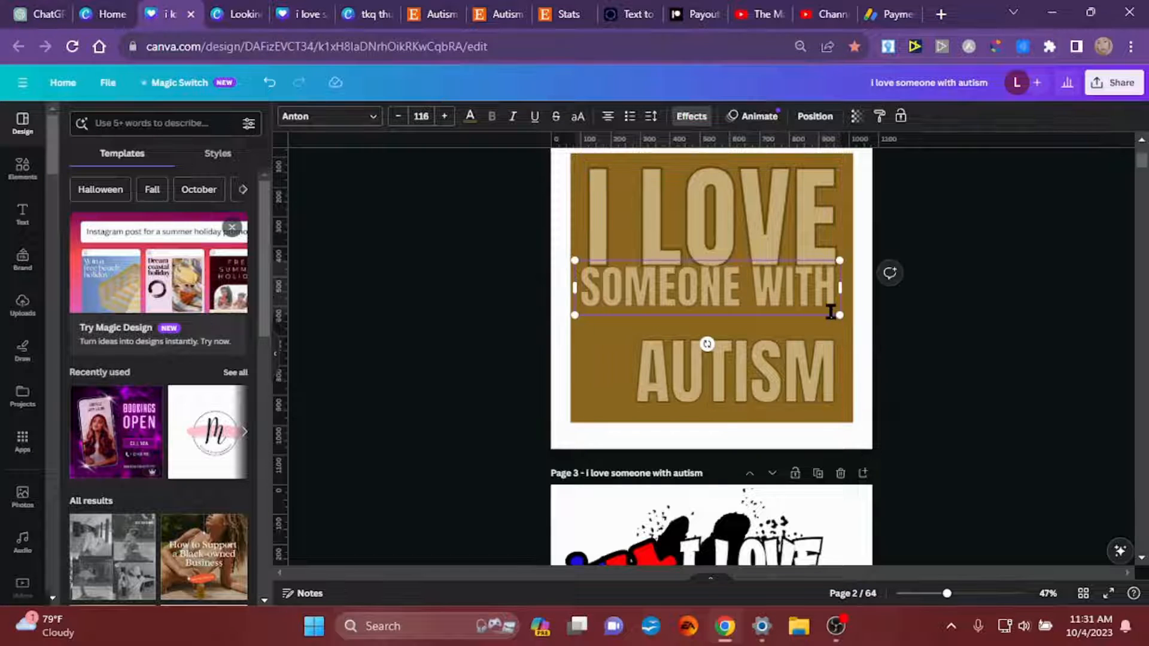
Scale the "SOMEONE WITH" line down to font size 112 and open its position settings.
{"action": "left_click", "coordinate": [492, 339]}
{"action": "left_click", "coordinate": [655, 297]}
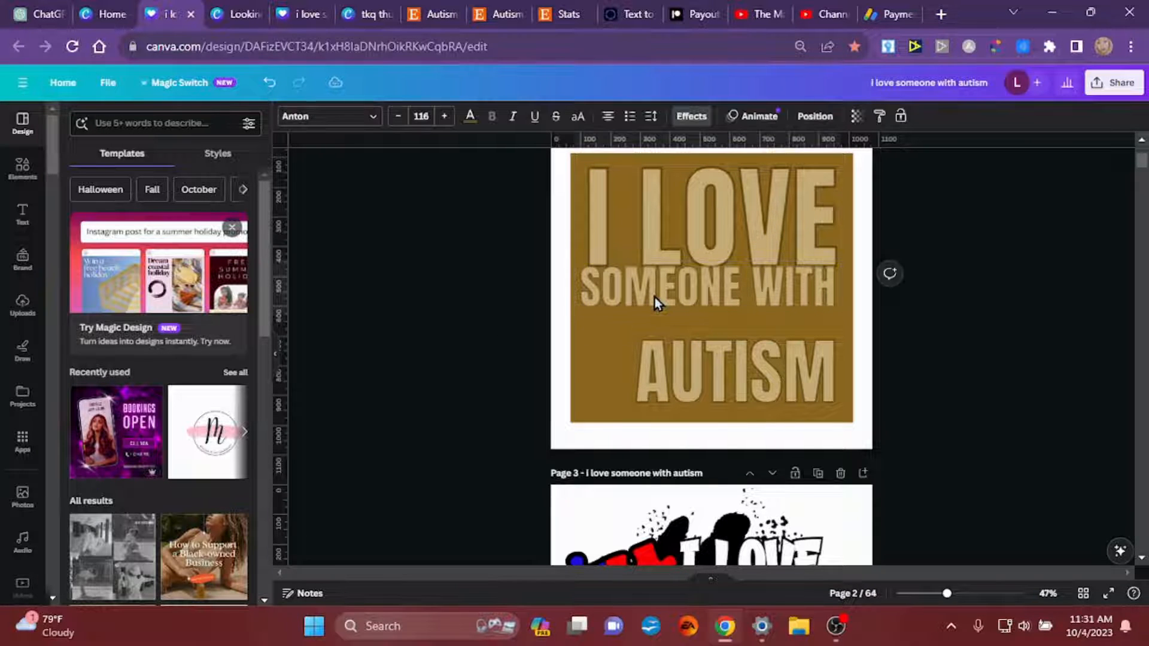
{"action": "scroll", "coordinate": [590, 296], "scroll_direction": "up", "scroll_amount": 2}
{"action": "scroll", "coordinate": [590, 296], "scroll_direction": "up", "scroll_amount": 2}
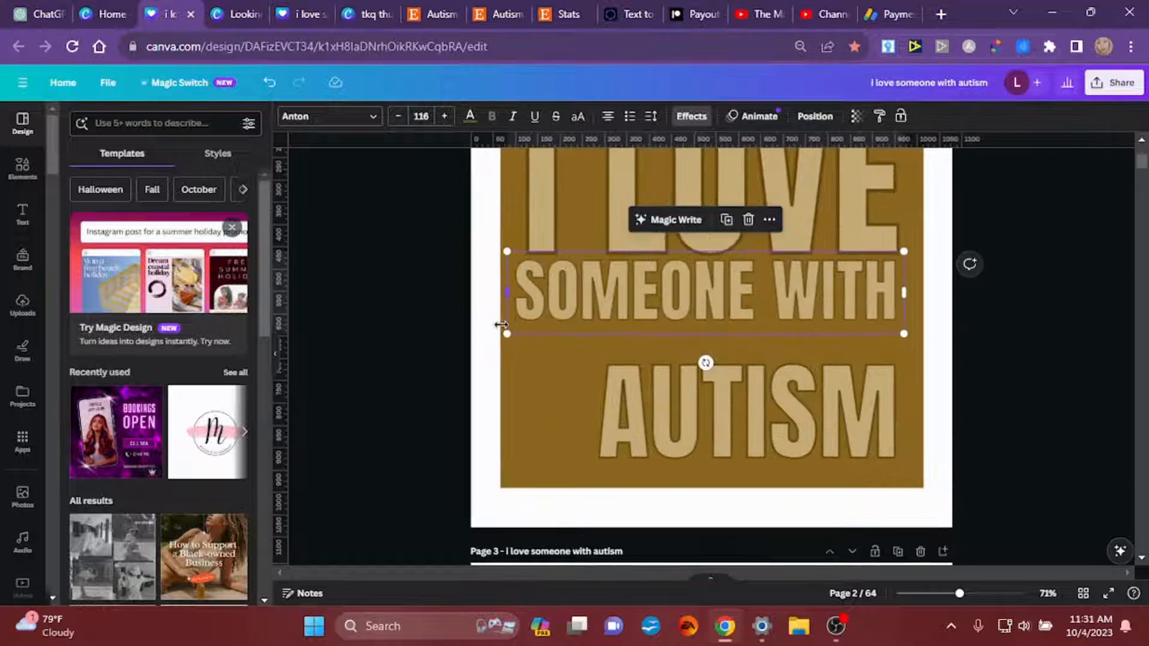
{"action": "left_click_drag", "start_coordinate": [509, 328], "coordinate": [518, 328]}
{"action": "left_click", "coordinate": [817, 117]}
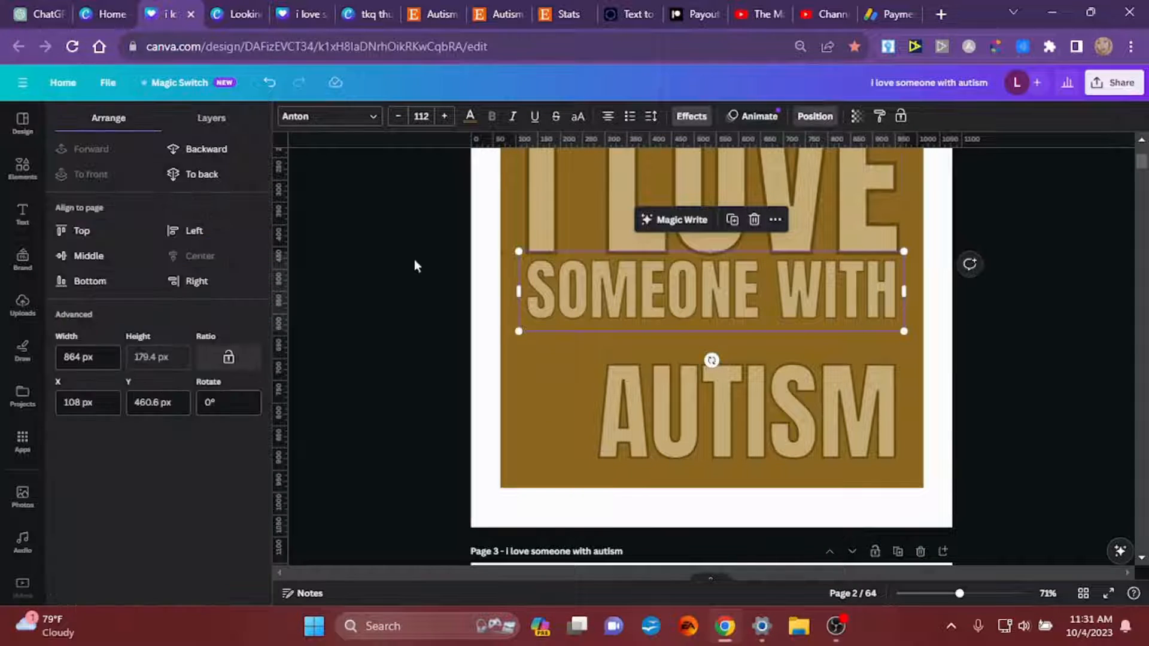
Enlarge the "AUTISM" text to font size 235 below "SOMEONE WITH" and center it horizontally on the page.
{"action": "left_click", "coordinate": [409, 340]}
{"action": "left_click_drag", "start_coordinate": [752, 405], "coordinate": [764, 410]}
{"action": "left_click_drag", "start_coordinate": [603, 359], "coordinate": [514, 304]}
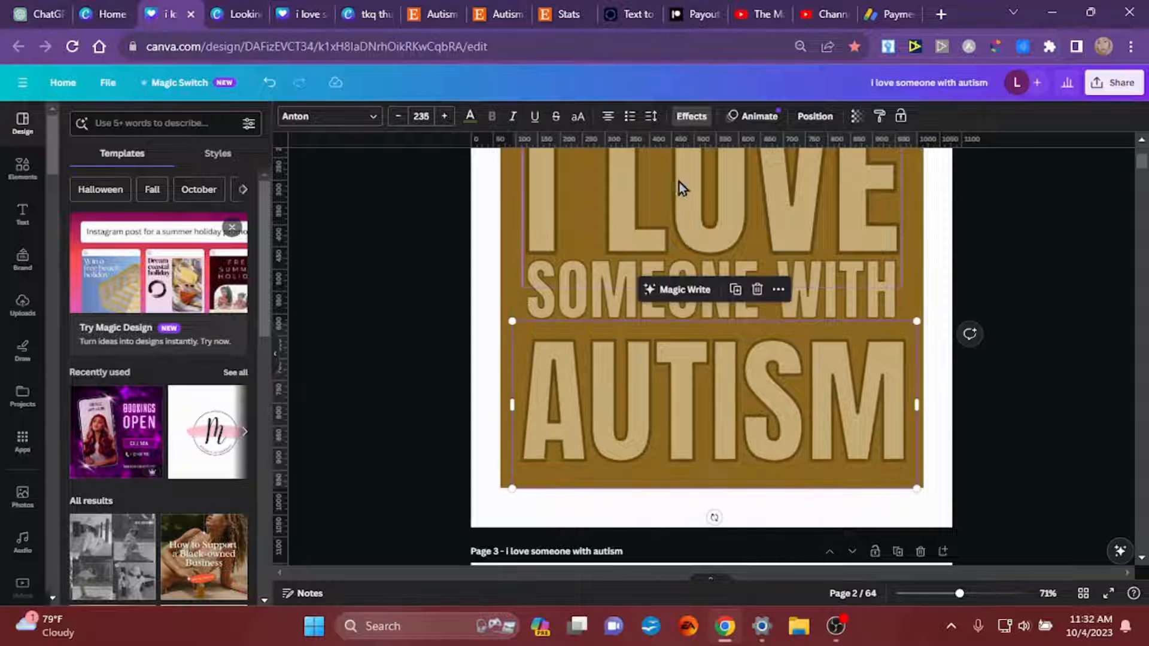
{"action": "left_click", "coordinate": [819, 117]}
{"action": "left_click", "coordinate": [821, 123]}
{"action": "left_click", "coordinate": [826, 118]}
{"action": "left_click", "coordinate": [207, 256]}
{"action": "left_click", "coordinate": [386, 390]}
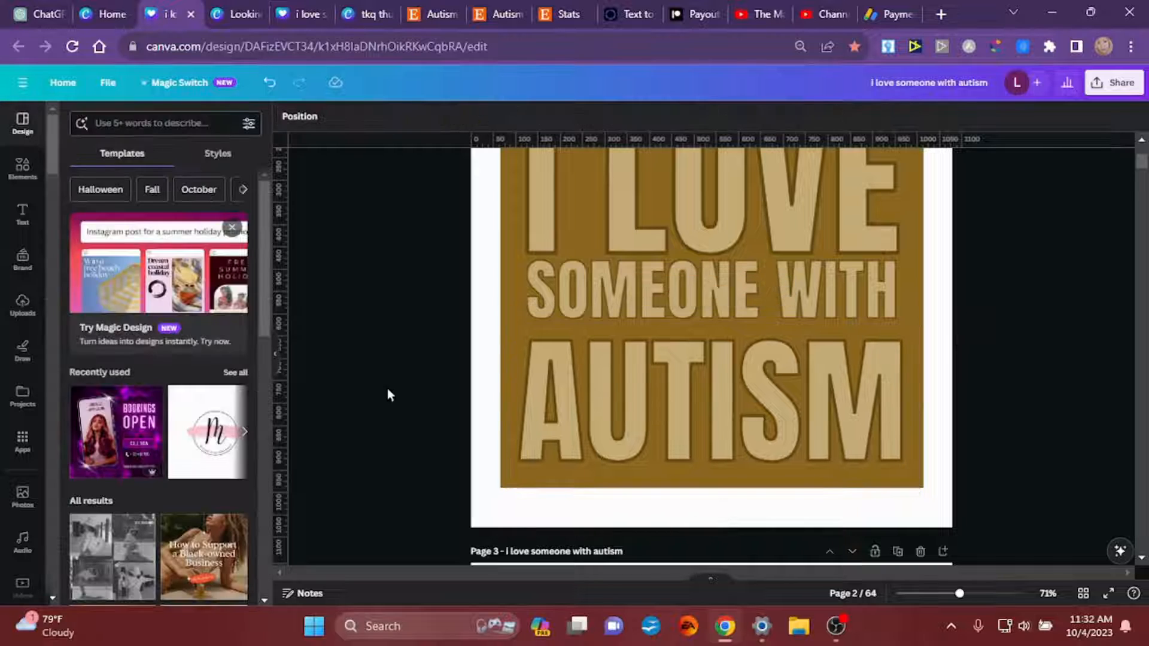
Nudge the "SOMEONE WITH" line slightly down to even its spacing between "I LOVE" and "AUTISM".
{"action": "left_click", "coordinate": [681, 402]}
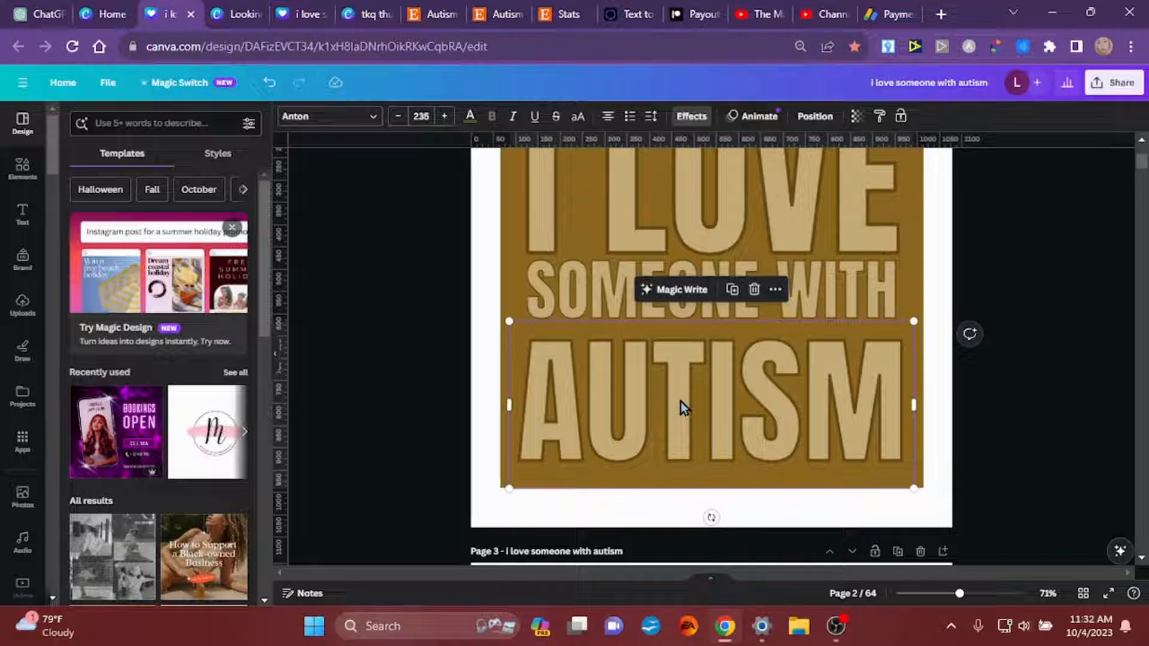
{"action": "left_click_drag", "start_coordinate": [832, 287], "coordinate": [831, 293]}
{"action": "left_click", "coordinate": [411, 253]}
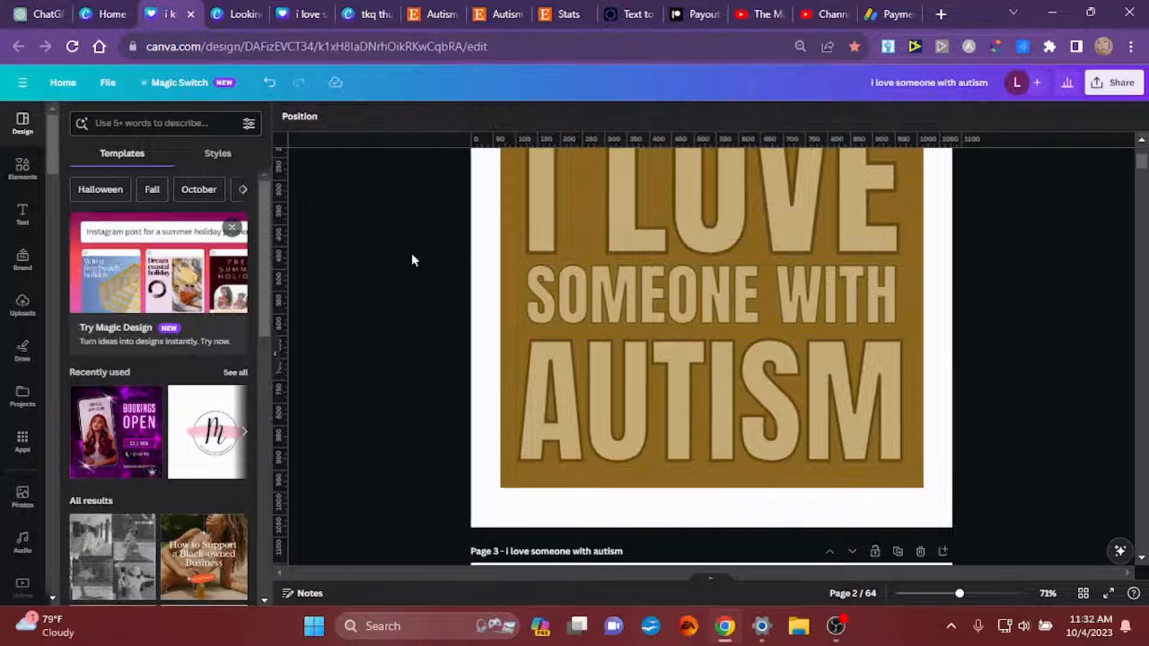
{"action": "scroll", "coordinate": [426, 209], "scroll_direction": "down", "scroll_amount": 3, "text": "ctrl"}
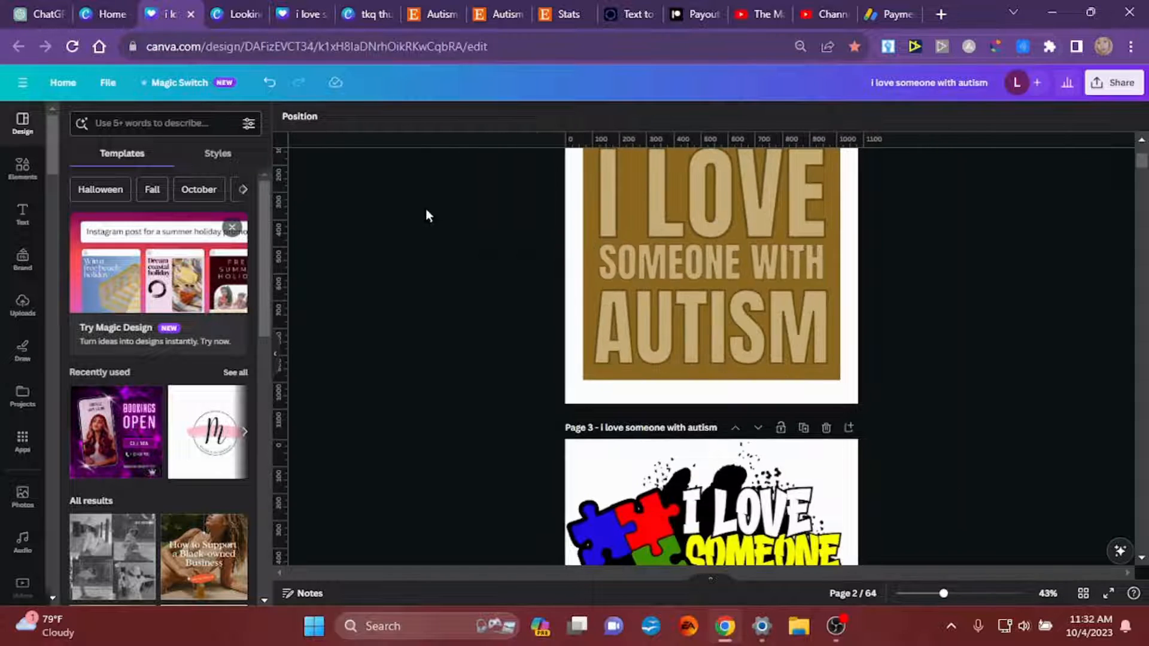
Move "AUTISM" up slightly toward "SOMEONE WITH", and shift both lines a little closer to "I LOVE".
{"action": "left_click", "coordinate": [786, 308]}
{"action": "left_click_drag", "start_coordinate": [786, 307], "coordinate": [785, 299]}
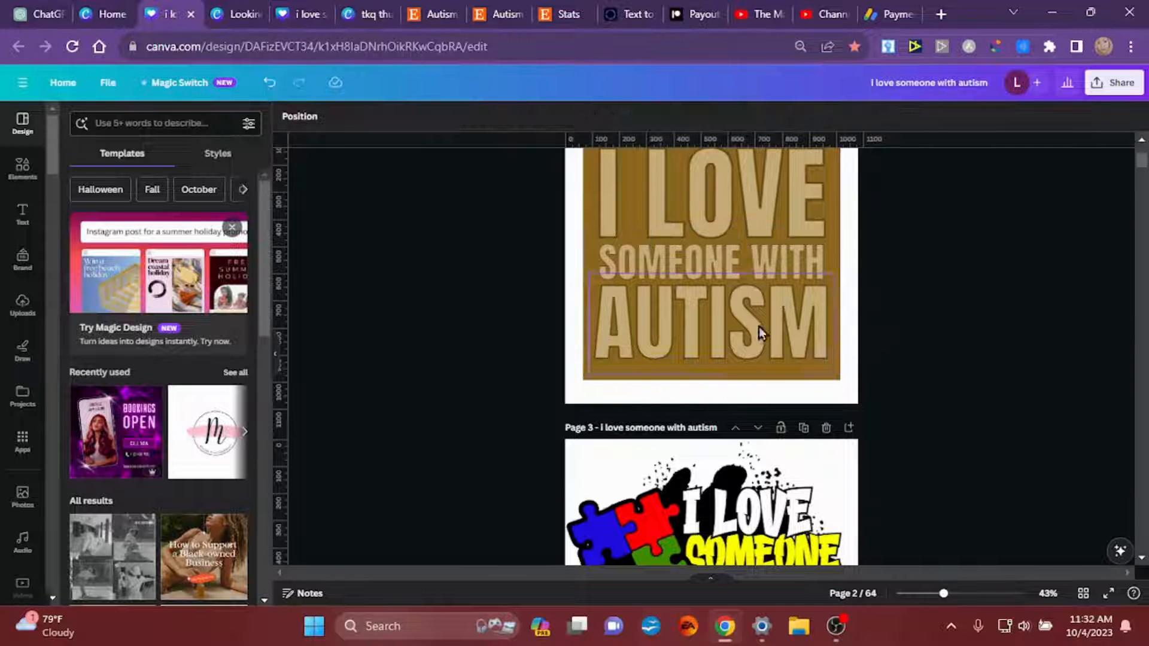
{"action": "left_click", "coordinate": [748, 256], "text": "shift"}
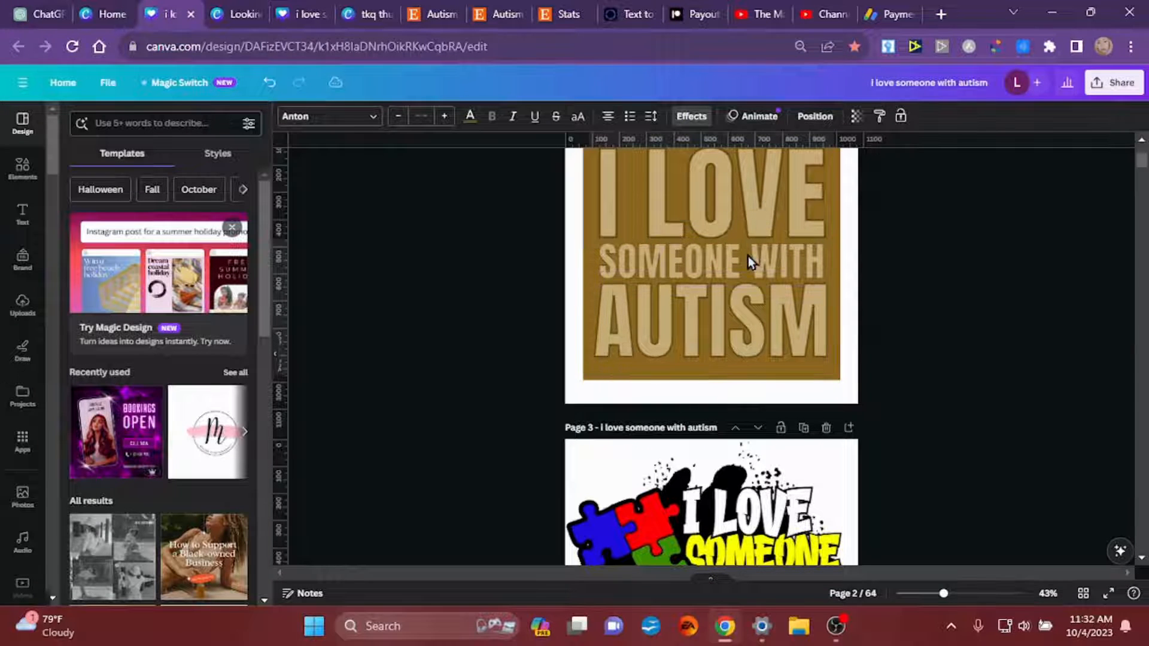
{"action": "left_click", "coordinate": [994, 317]}
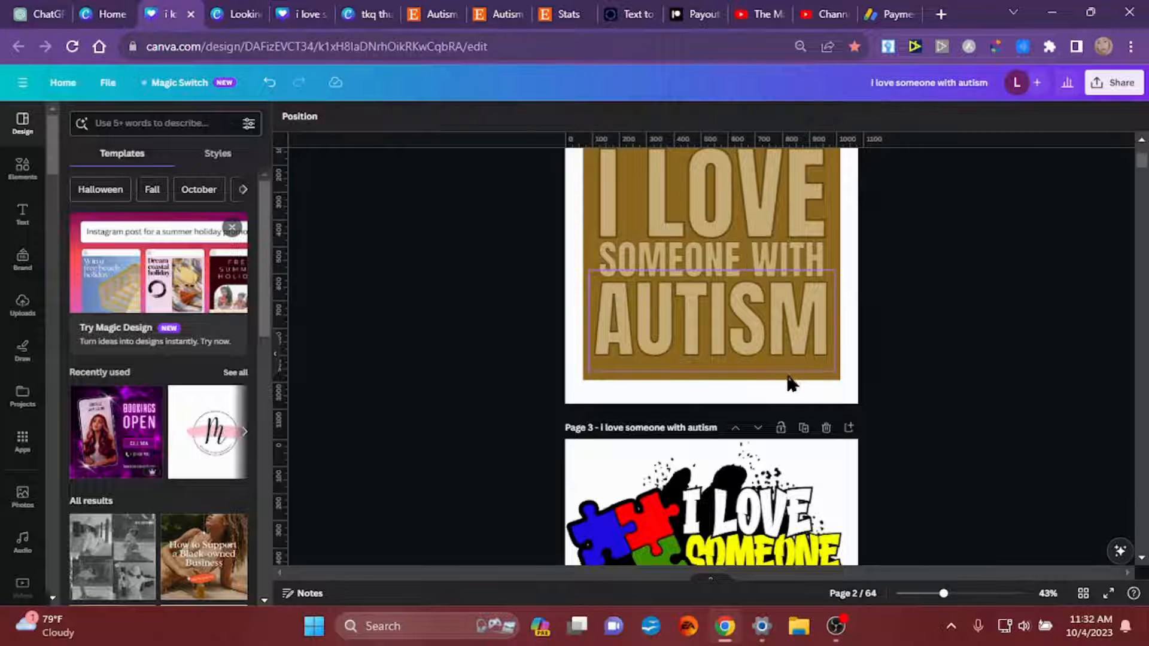
Select the brown square from the layer list and raise its bottom edge to sit just below "AUTISM".
{"action": "left_click", "coordinate": [831, 375]}
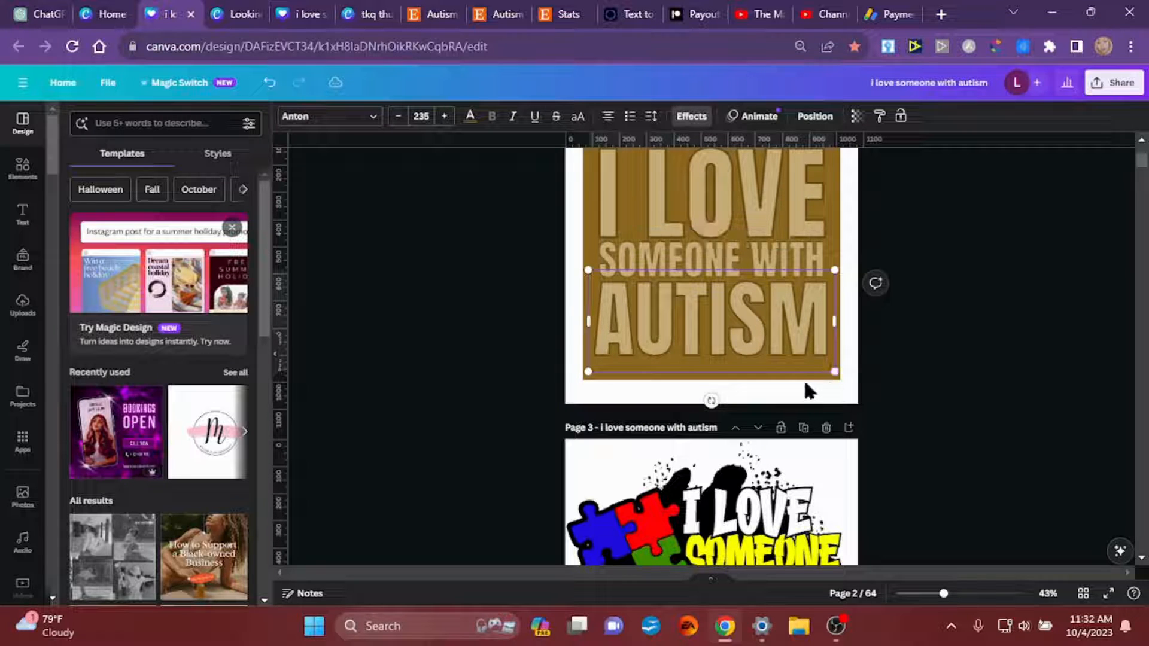
{"action": "right_click", "coordinate": [740, 371]}
{"action": "right_click", "coordinate": [652, 301]}
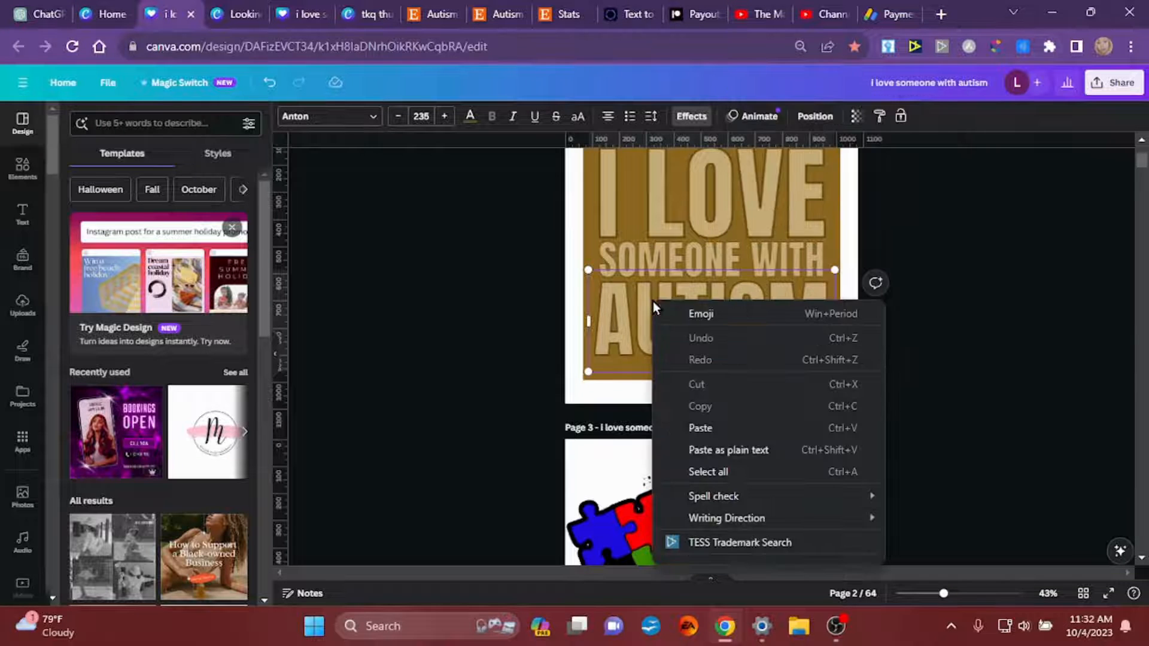
{"action": "left_click", "coordinate": [611, 294]}
{"action": "right_click", "coordinate": [610, 294]}
{"action": "left_click", "coordinate": [504, 317]}
{"action": "left_click", "coordinate": [666, 344]}
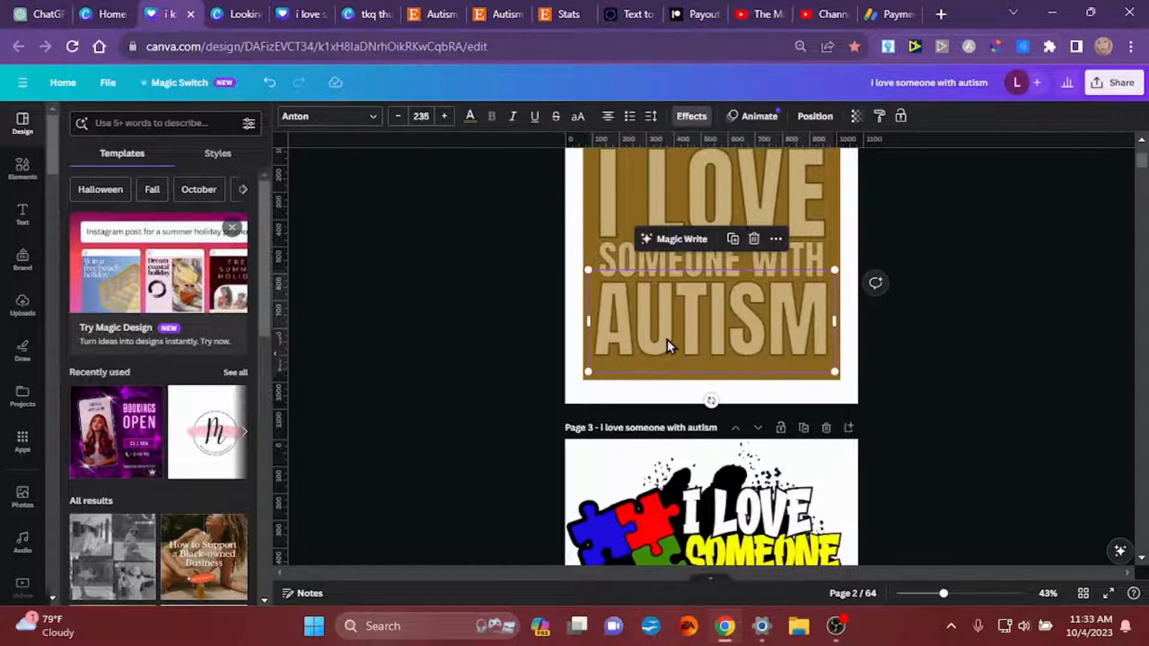
{"action": "right_click", "coordinate": [665, 371]}
{"action": "mouse_move", "coordinate": [748, 449]}
{"action": "left_click", "coordinate": [893, 546]}
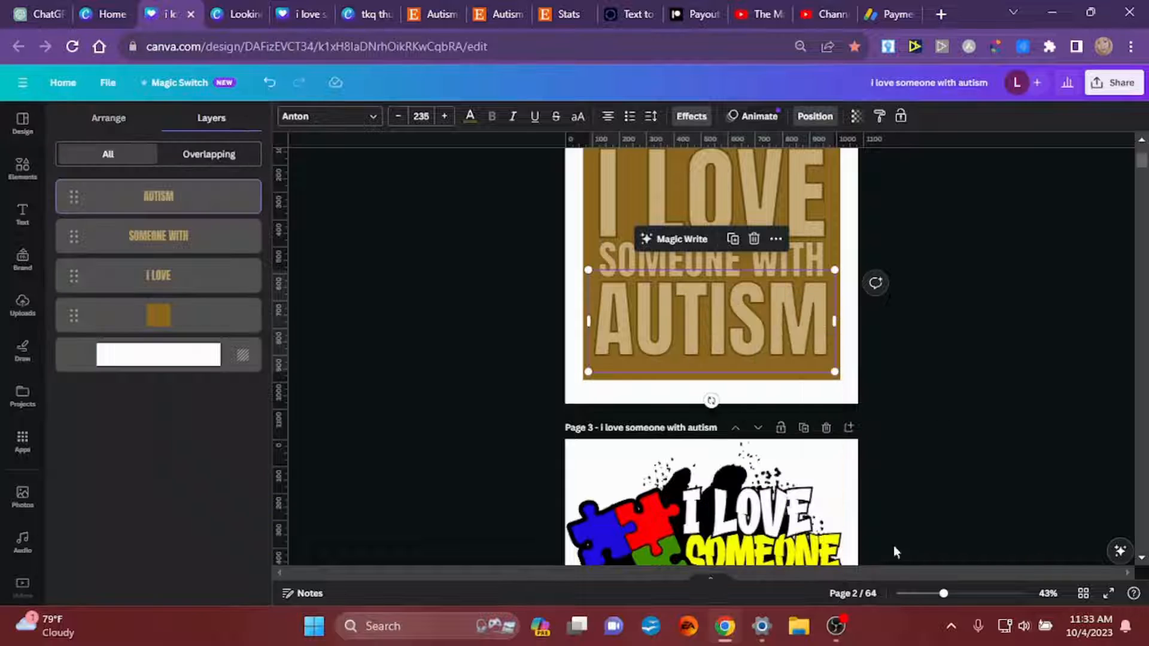
{"action": "left_click", "coordinate": [228, 319]}
{"action": "left_click_drag", "start_coordinate": [712, 382], "coordinate": [712, 366]}
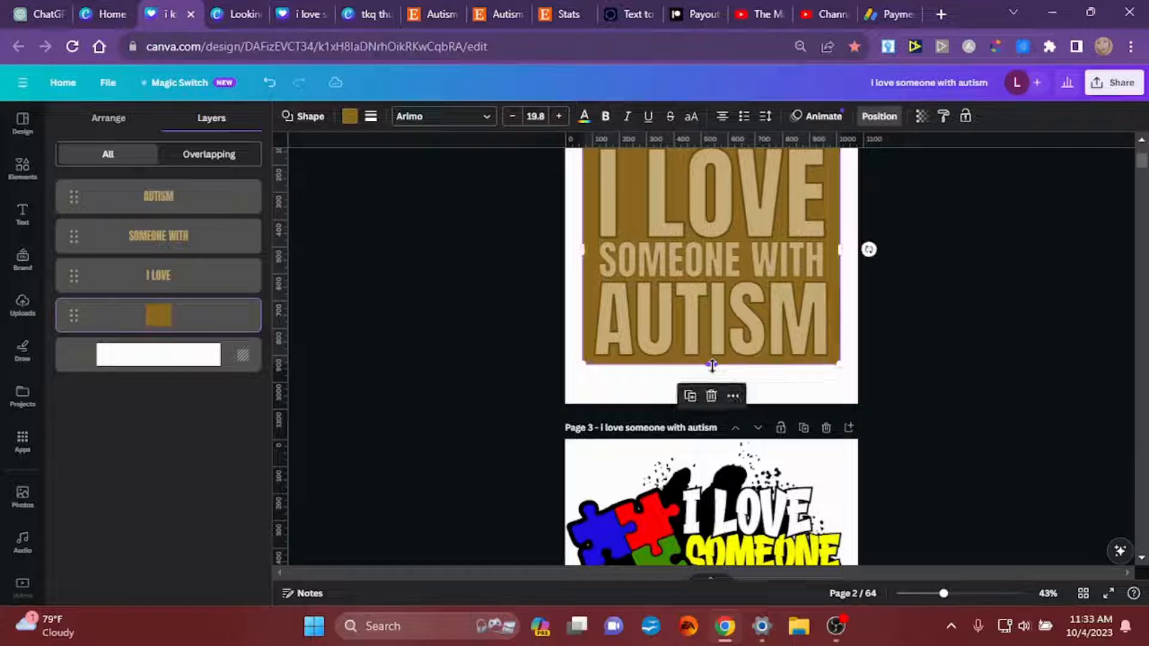
{"action": "left_click", "coordinate": [496, 310]}
Select the brown square from the layer list and lower its top edge closer to "I LOVE".
{"action": "scroll", "coordinate": [981, 230], "scroll_direction": "down", "scroll_amount": 1}
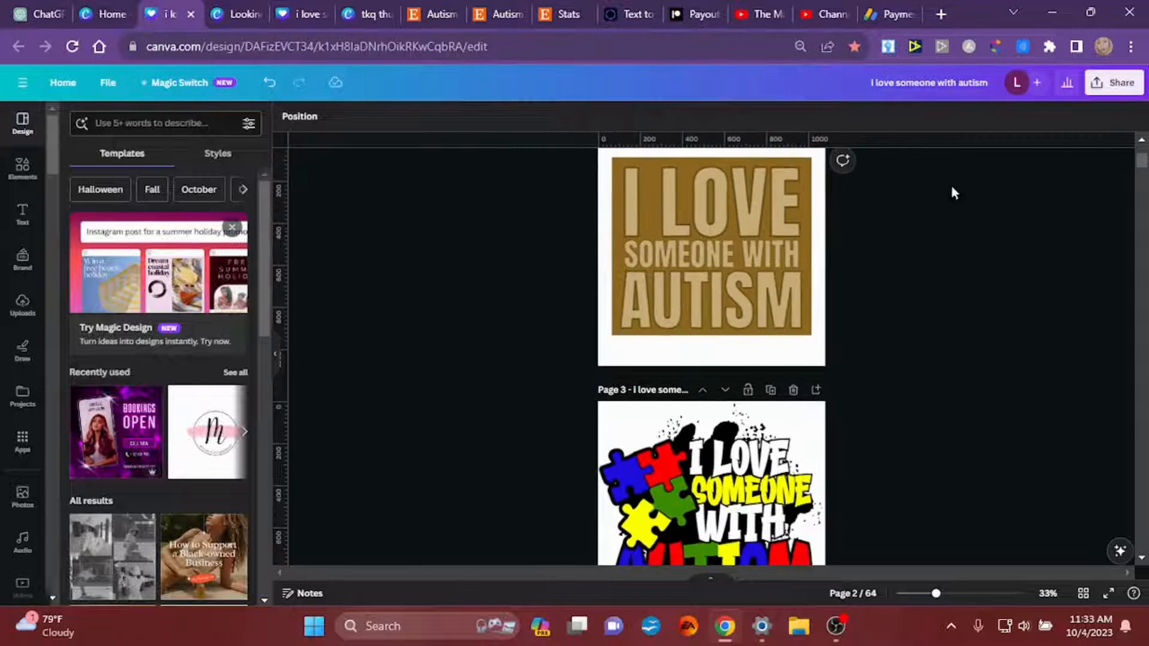
{"action": "scroll", "coordinate": [950, 182], "scroll_direction": "up", "scroll_amount": 3}
{"action": "scroll", "coordinate": [951, 192], "scroll_direction": "up", "scroll_amount": 1}
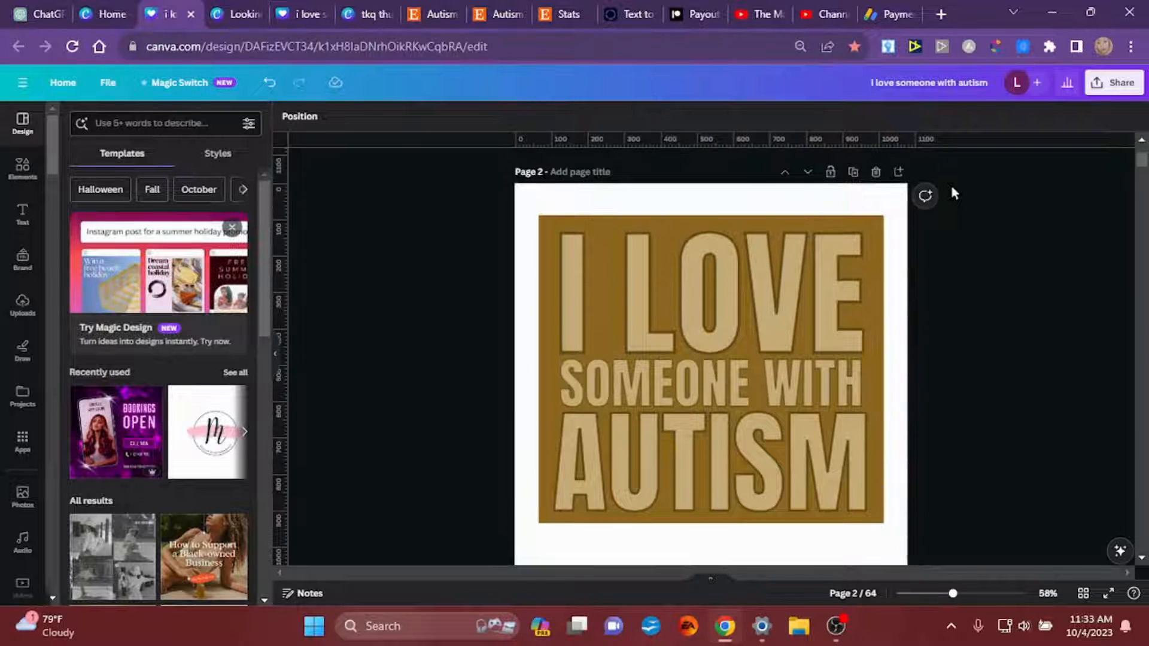
{"action": "right_click", "coordinate": [645, 282]}
{"action": "mouse_move", "coordinate": [772, 435]}
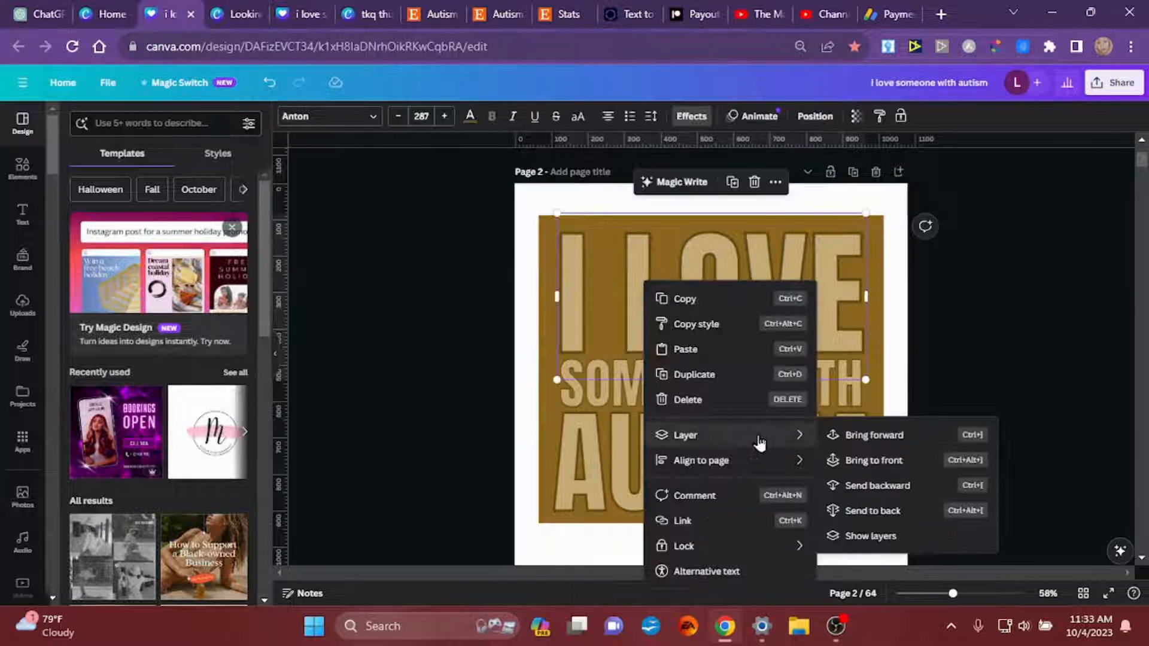
{"action": "left_click", "coordinate": [880, 538]}
{"action": "left_click", "coordinate": [229, 315]}
{"action": "left_click", "coordinate": [714, 219]}
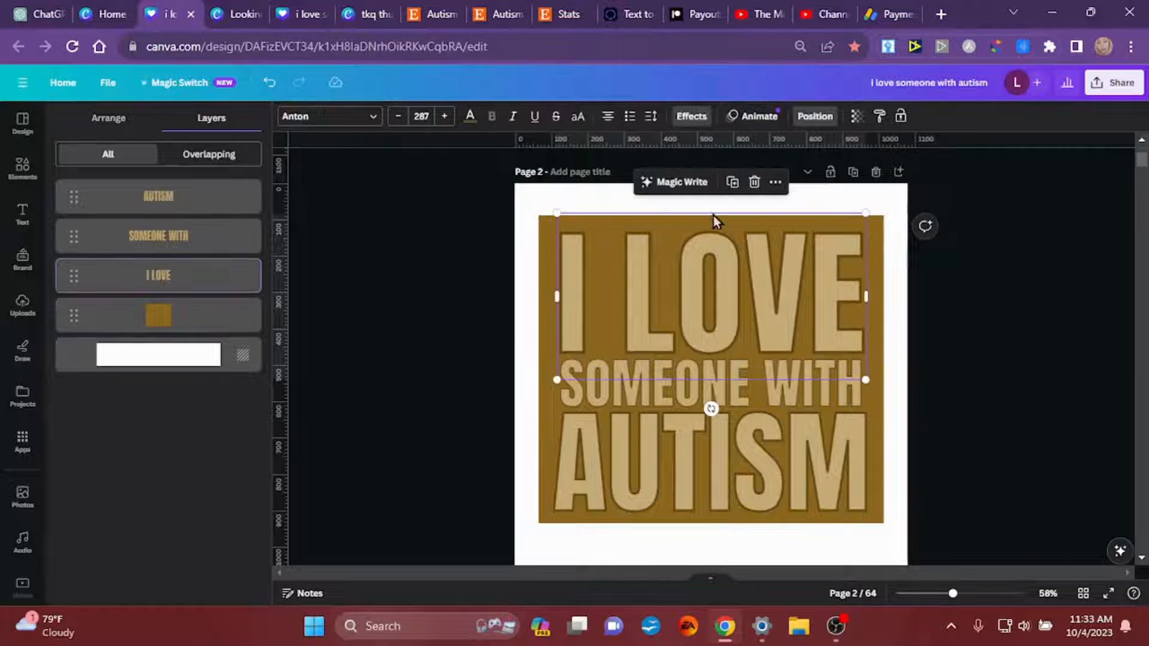
{"action": "left_click", "coordinate": [179, 322]}
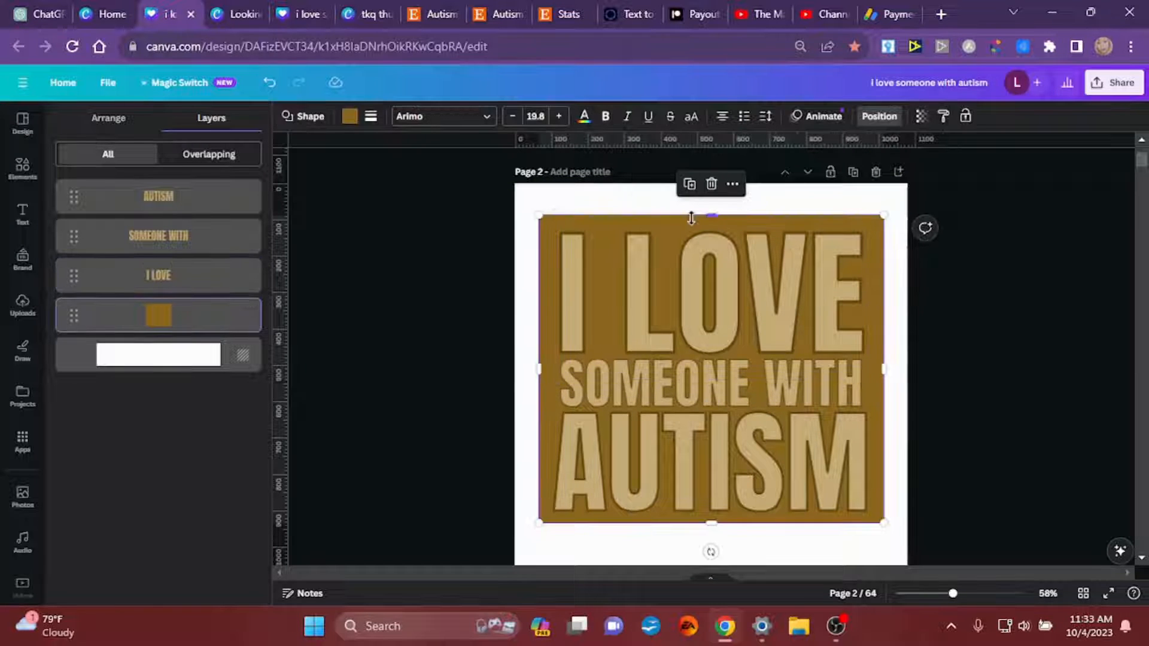
{"action": "left_click_drag", "start_coordinate": [712, 214], "coordinate": [712, 222]}
{"action": "left_click", "coordinate": [488, 312]}
Place a copy of "I LOVE" above the original and give the original text a black Outline effect.
{"action": "left_click", "coordinate": [669, 303]}
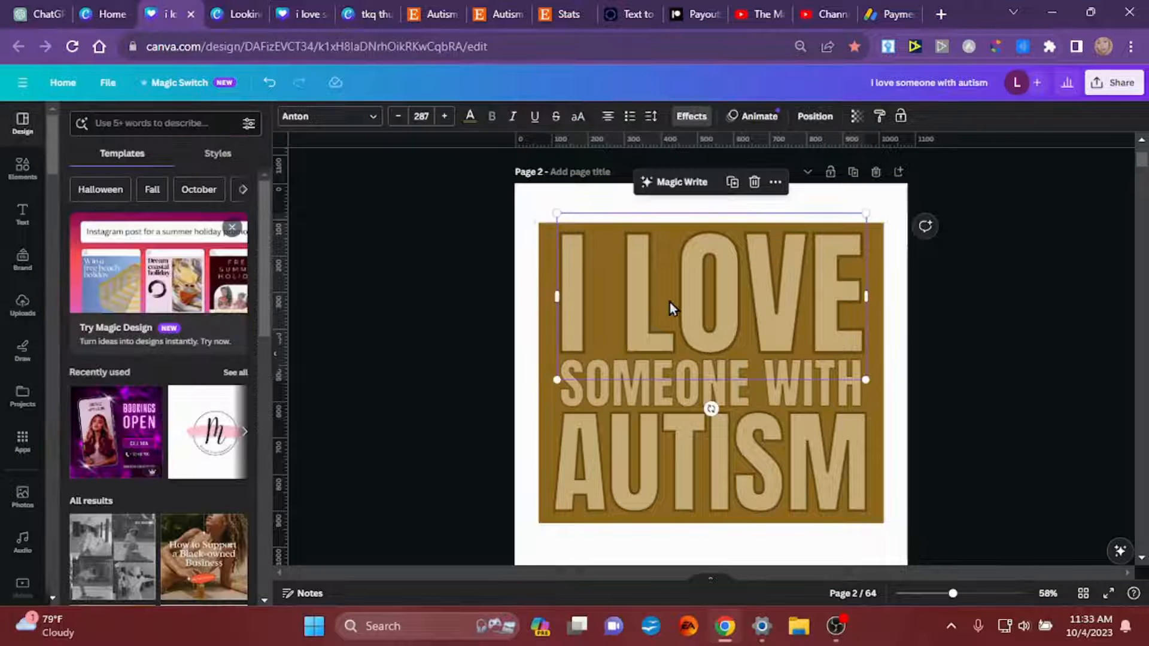
{"action": "left_click_drag", "start_coordinate": [669, 303], "coordinate": [655, 192]}
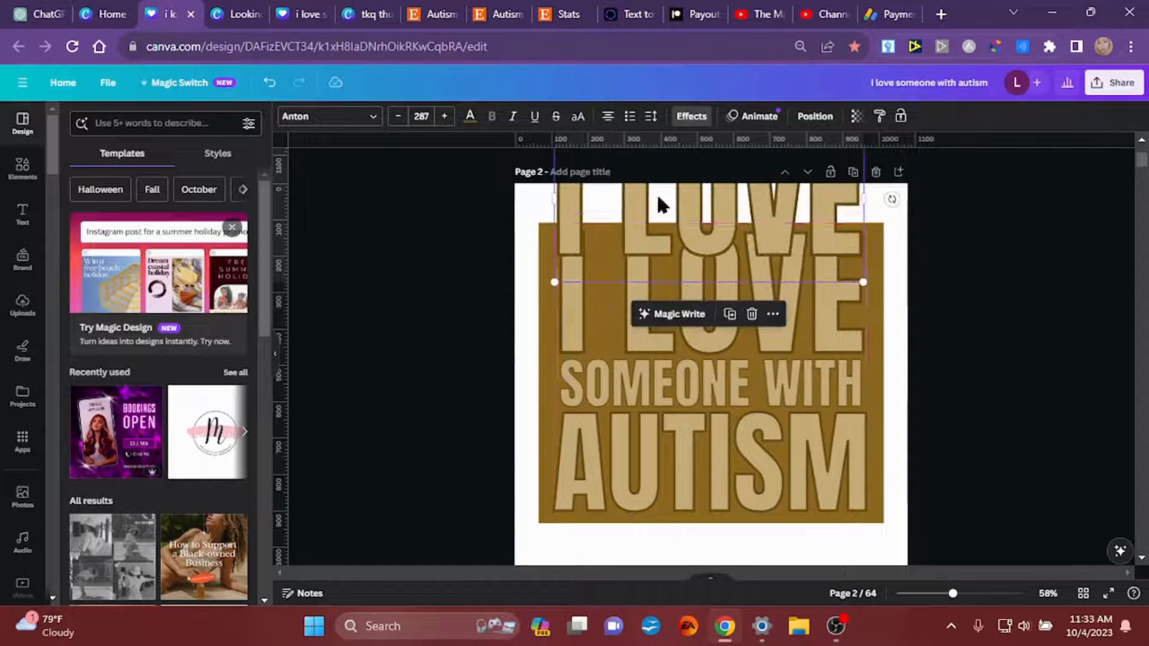
{"action": "left_click", "coordinate": [580, 332]}
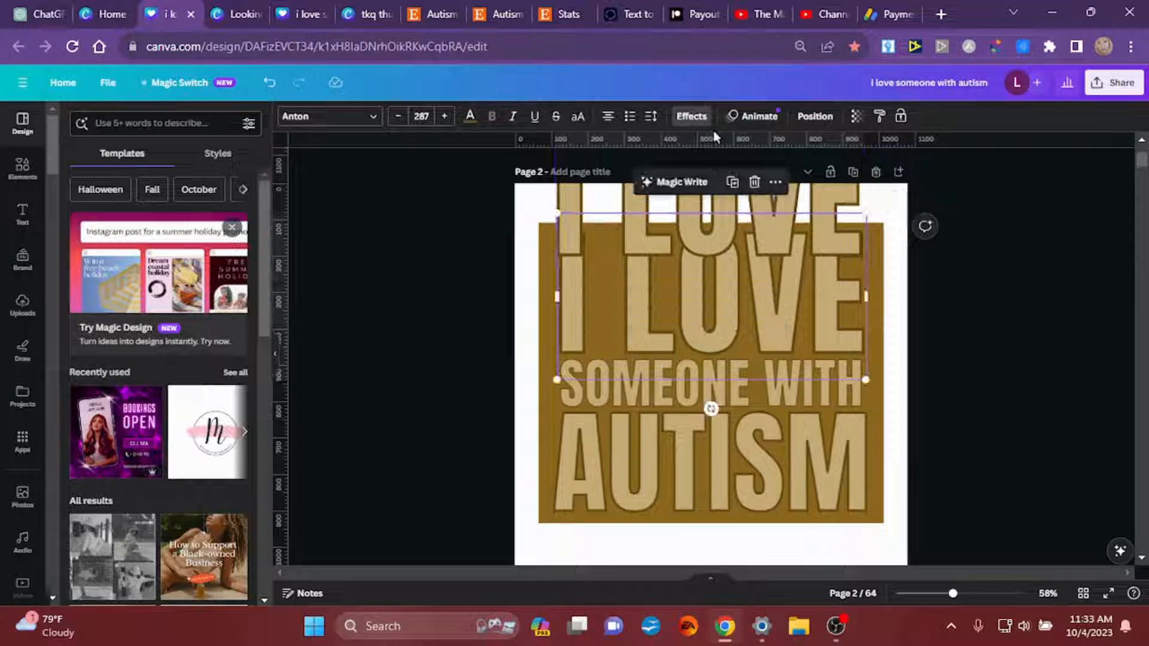
{"action": "left_click", "coordinate": [692, 116]}
{"action": "left_click", "coordinate": [213, 270]}
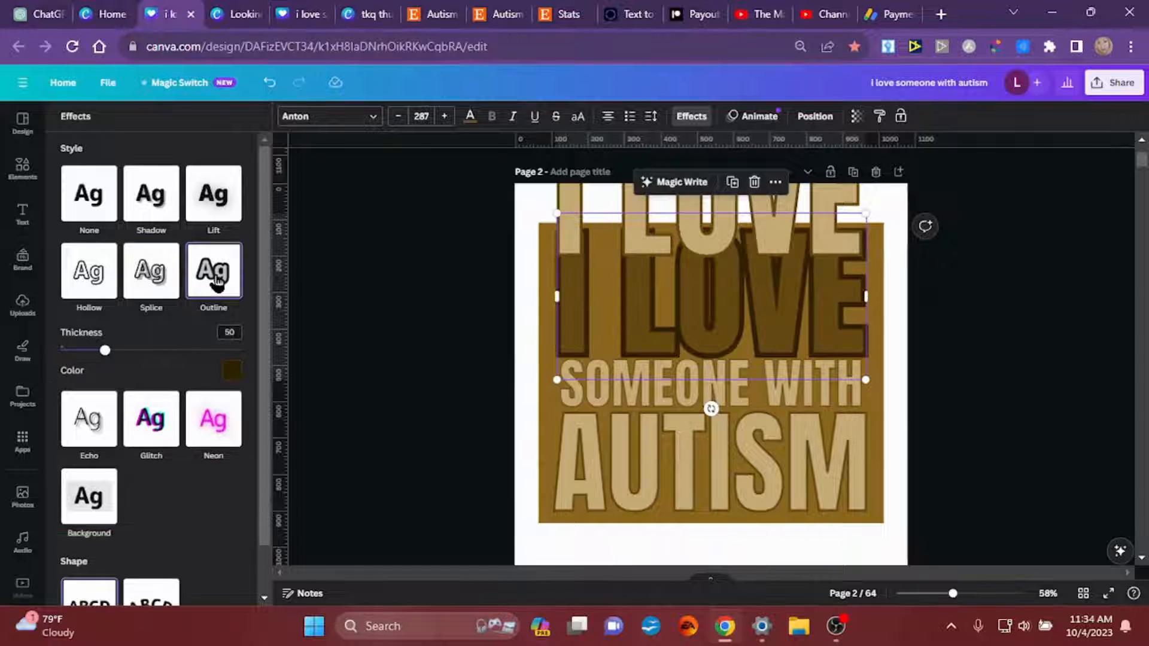
{"action": "left_click", "coordinate": [231, 370]}
{"action": "left_click", "coordinate": [99, 194]}
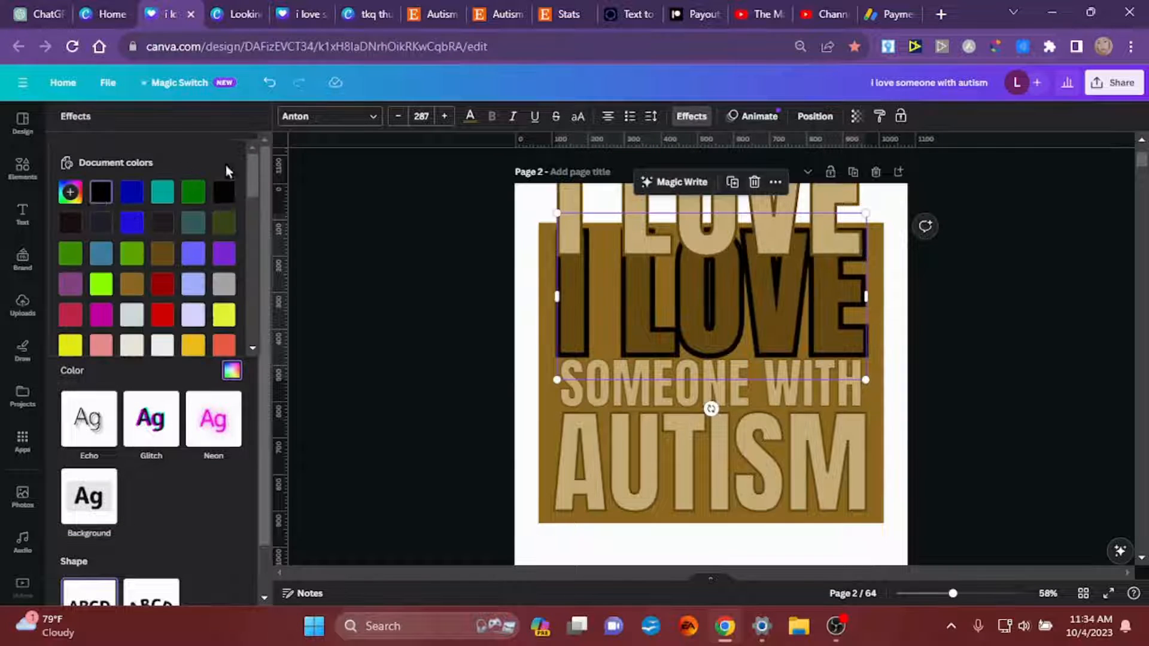
Move the "I LOVE" copy aside and change the original text's outline color to golden yellow.
{"action": "left_click_drag", "start_coordinate": [660, 225], "coordinate": [669, 326]}
{"action": "scroll", "coordinate": [972, 289], "scroll_direction": "up", "scroll_amount": 5, "text": "ctrl"}
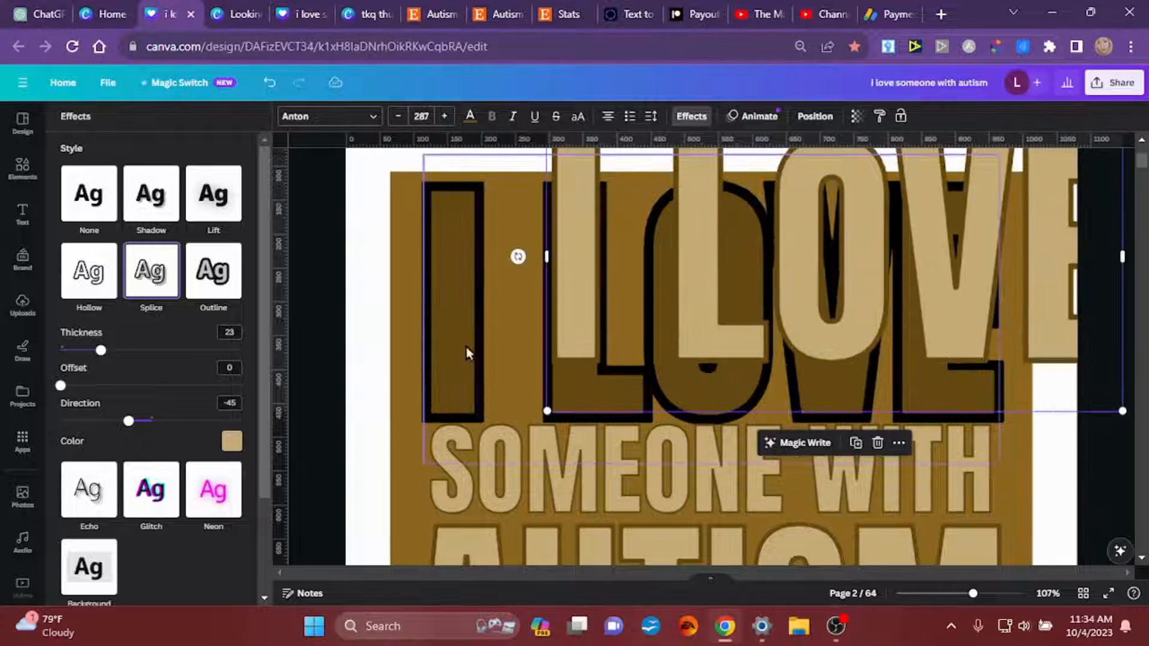
{"action": "left_click", "coordinate": [213, 270]}
{"action": "left_click", "coordinate": [231, 371]}
{"action": "left_click", "coordinate": [195, 341]}
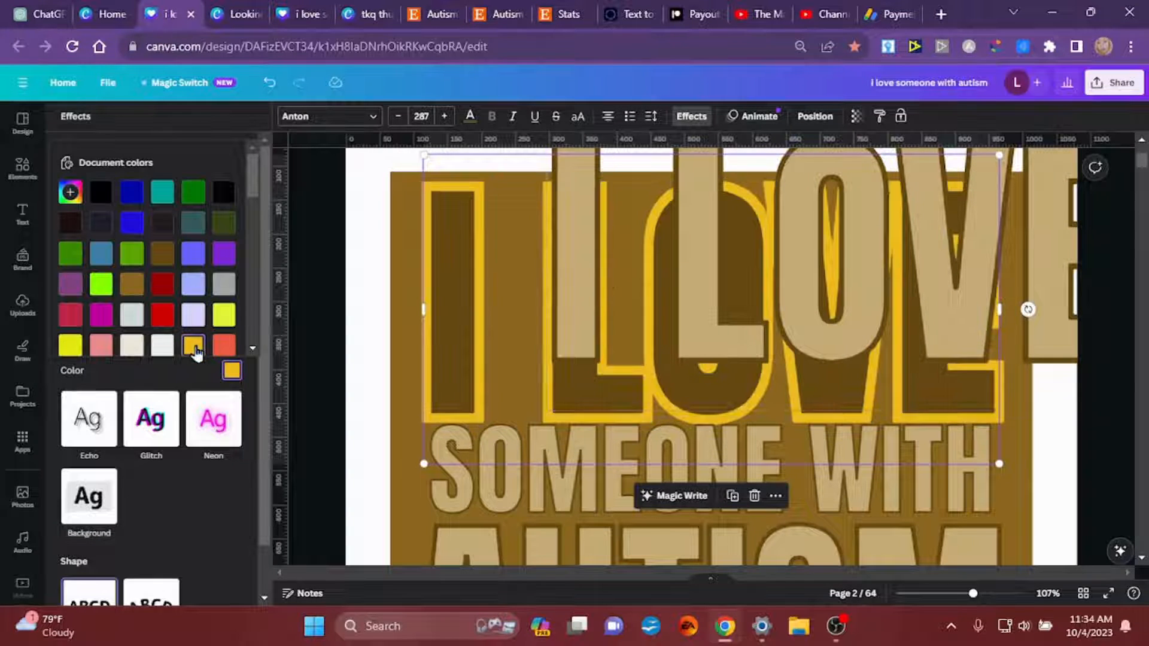
Place the Splice-effect "I LOVE" copy exactly over the original so the yellow outline frames its letters.
{"action": "left_click_drag", "start_coordinate": [688, 277], "coordinate": [572, 310]}
{"action": "left_click", "coordinate": [270, 83]}
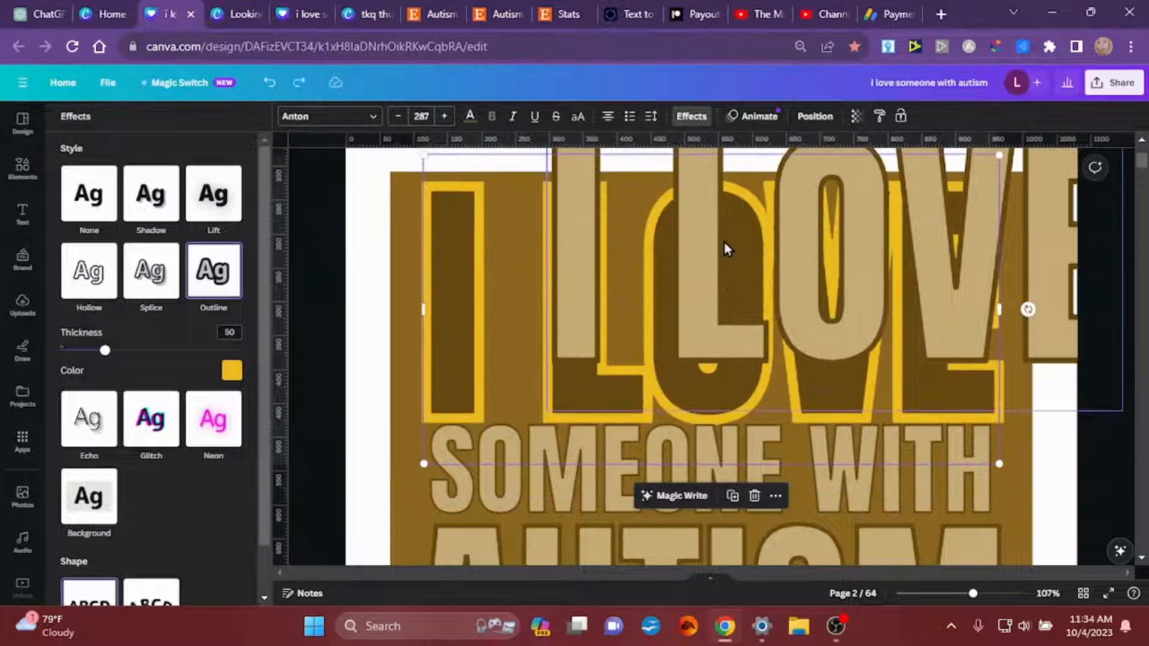
{"action": "left_click_drag", "start_coordinate": [721, 243], "coordinate": [597, 295]}
{"action": "left_click", "coordinate": [347, 333]}
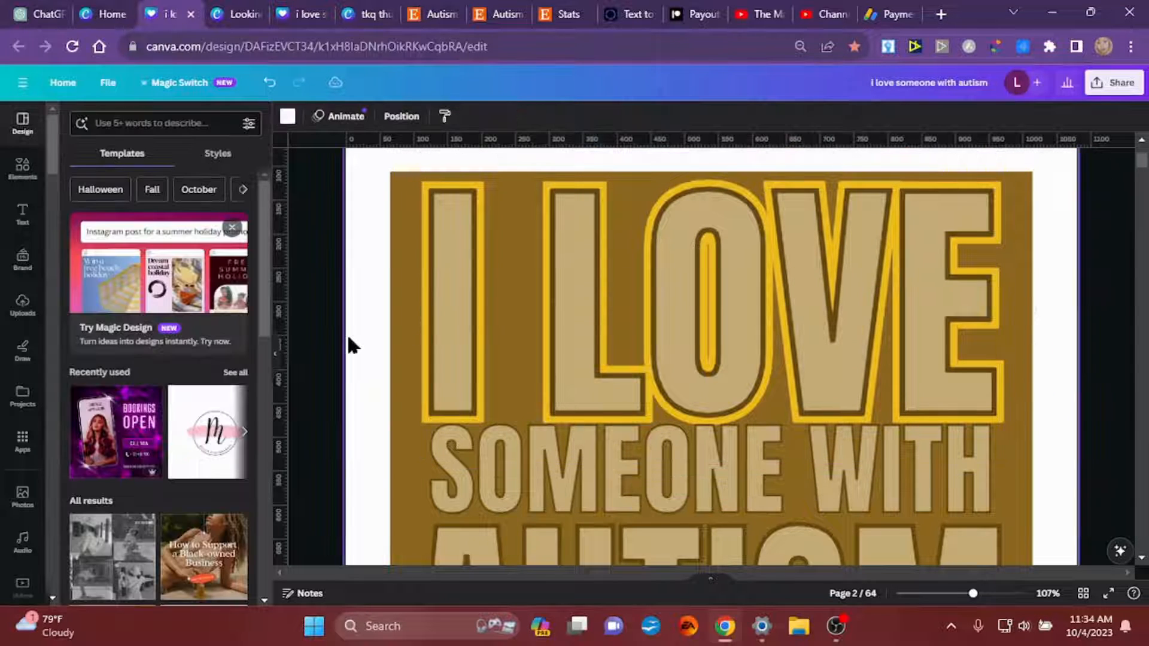
{"action": "scroll", "coordinate": [347, 333], "scroll_direction": "down", "scroll_amount": 4}
Nudge "SOMEONE WITH" down slightly and change its Splice effect color to golden yellow.
{"action": "right_click", "coordinate": [347, 333]}
{"action": "left_click", "coordinate": [581, 412]}
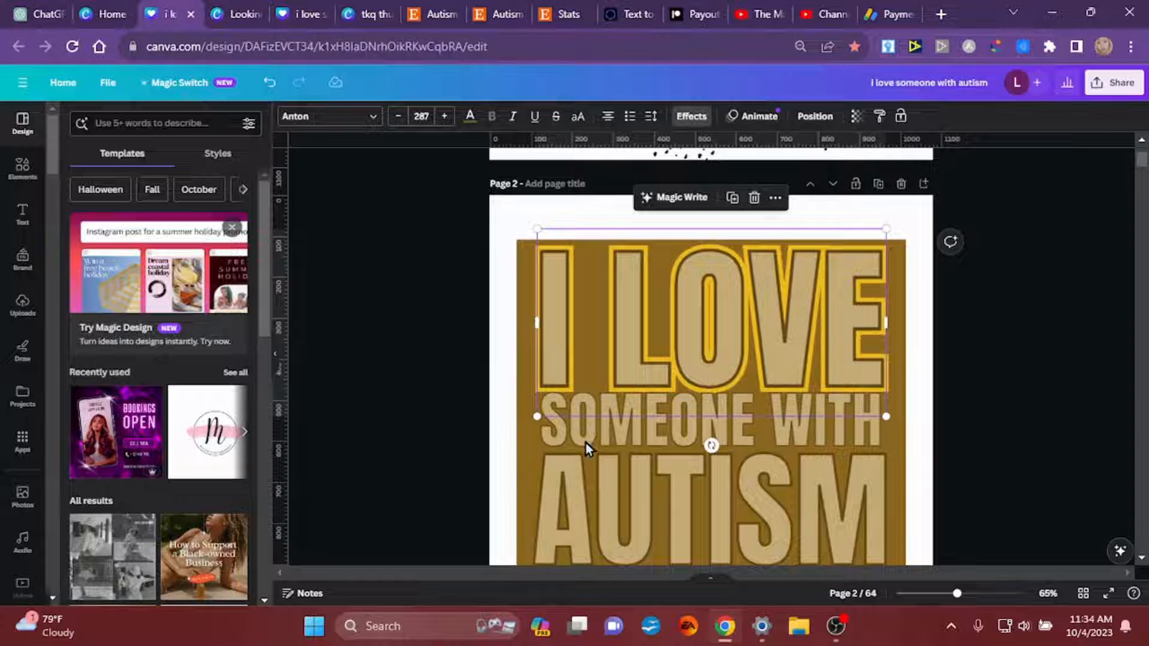
{"action": "left_click", "coordinate": [586, 443]}
{"action": "left_click", "coordinate": [505, 438]}
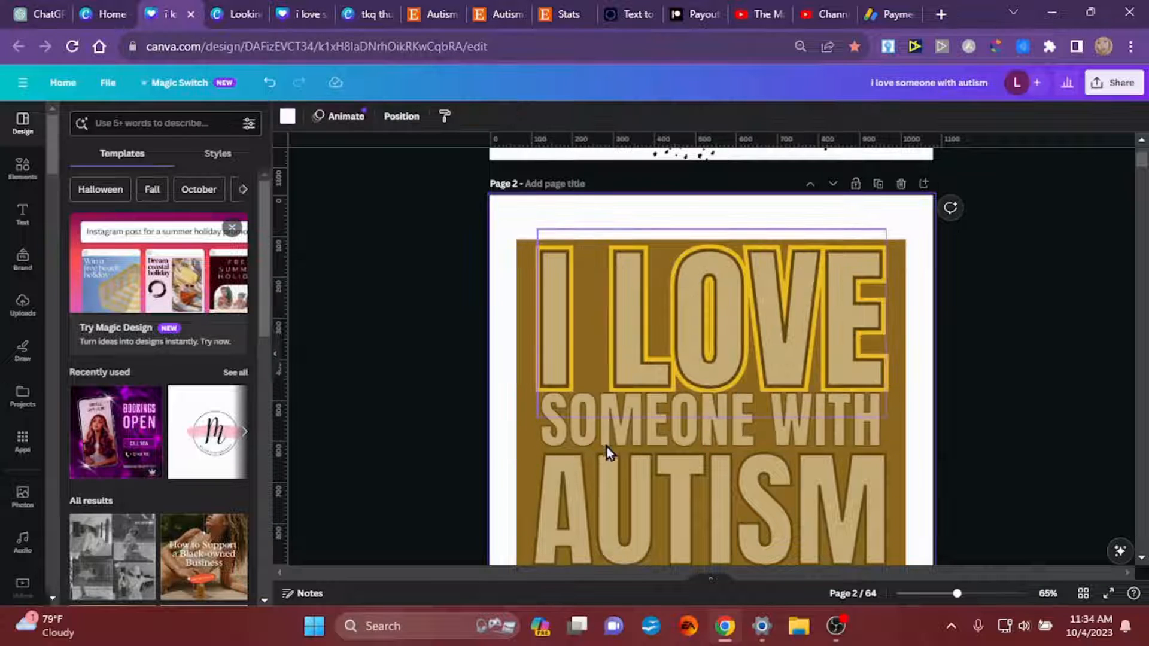
{"action": "left_click", "coordinate": [601, 497]}
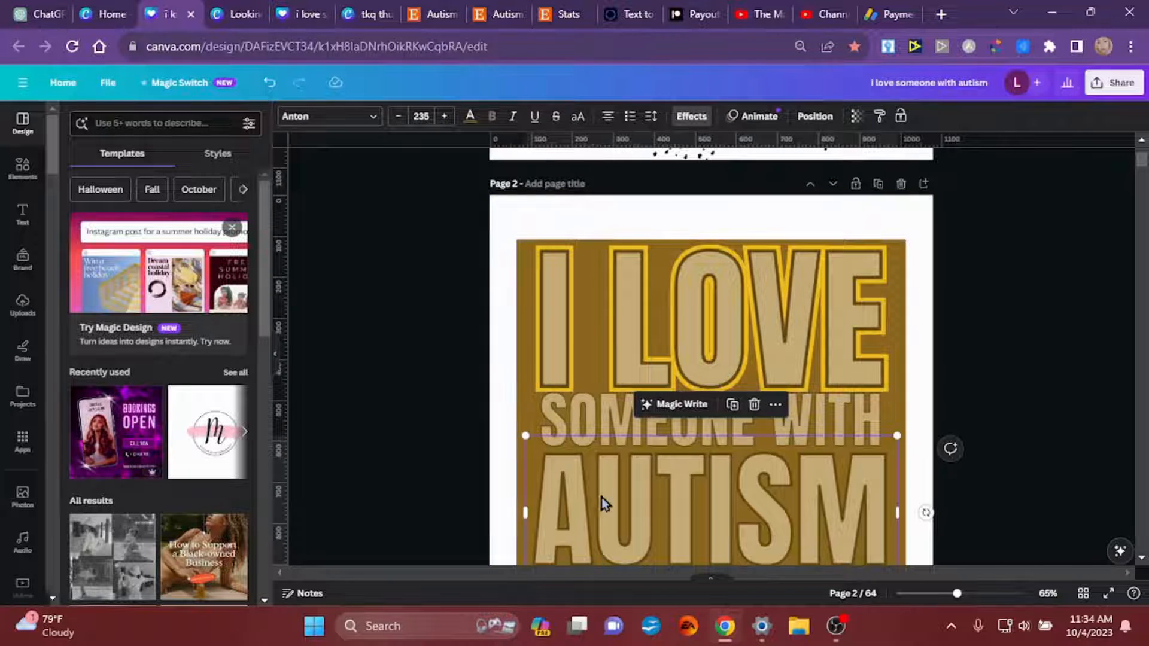
{"action": "left_click", "coordinate": [597, 453]}
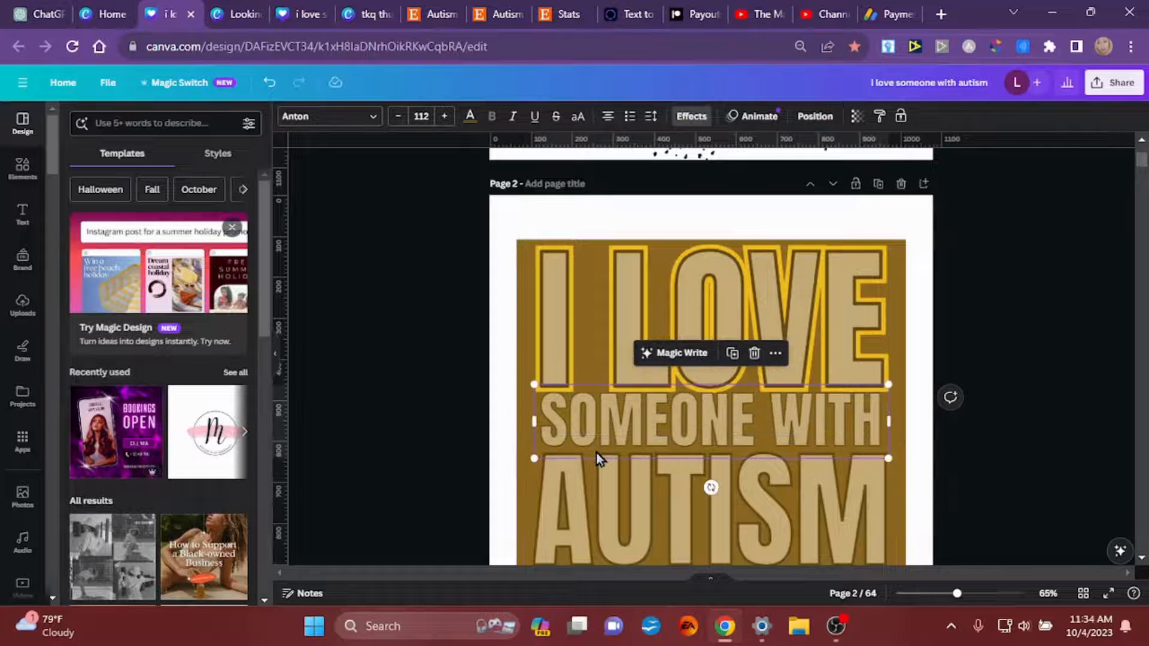
{"action": "left_click", "coordinate": [691, 116]}
{"action": "left_click", "coordinate": [232, 441]}
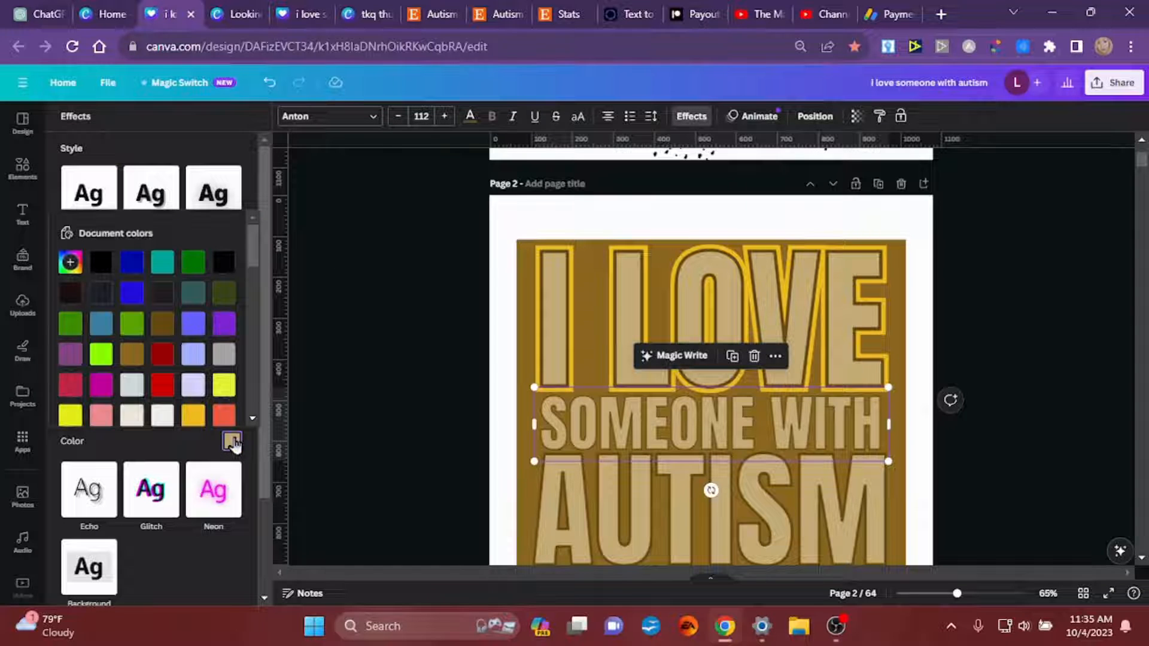
{"action": "left_click", "coordinate": [192, 417]}
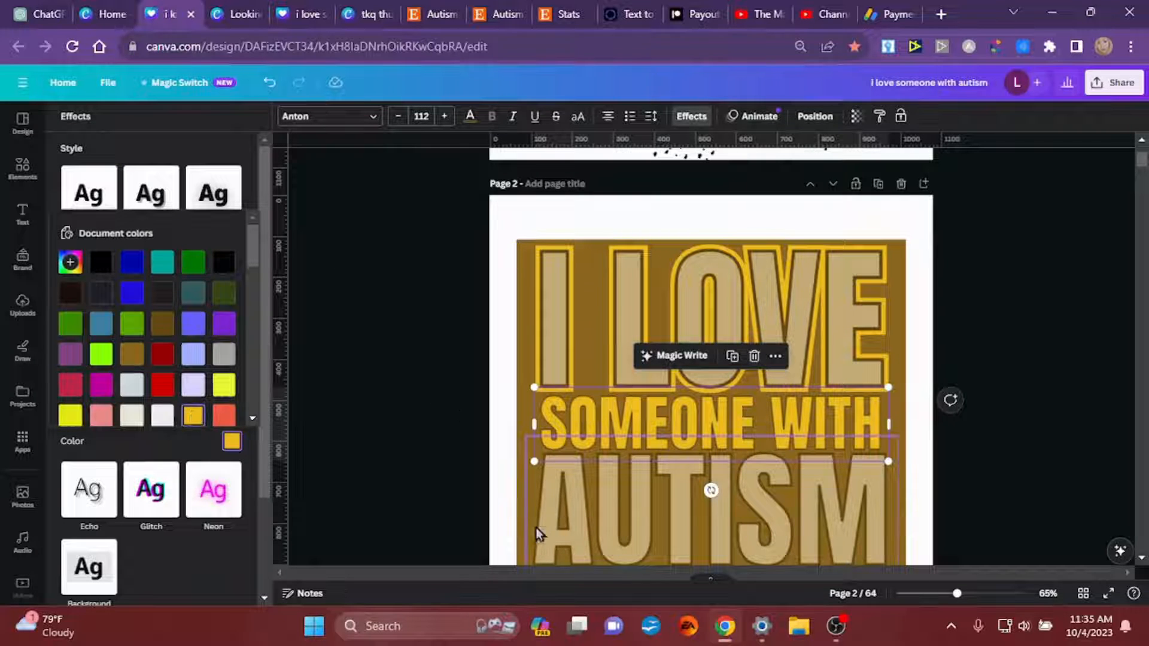
{"action": "left_click", "coordinate": [1007, 489]}
{"action": "left_click", "coordinate": [1010, 494]}
Place a copy of "AUTISM" to the lower right of the original text.
{"action": "scroll", "coordinate": [1010, 494], "scroll_direction": "down", "scroll_amount": 1}
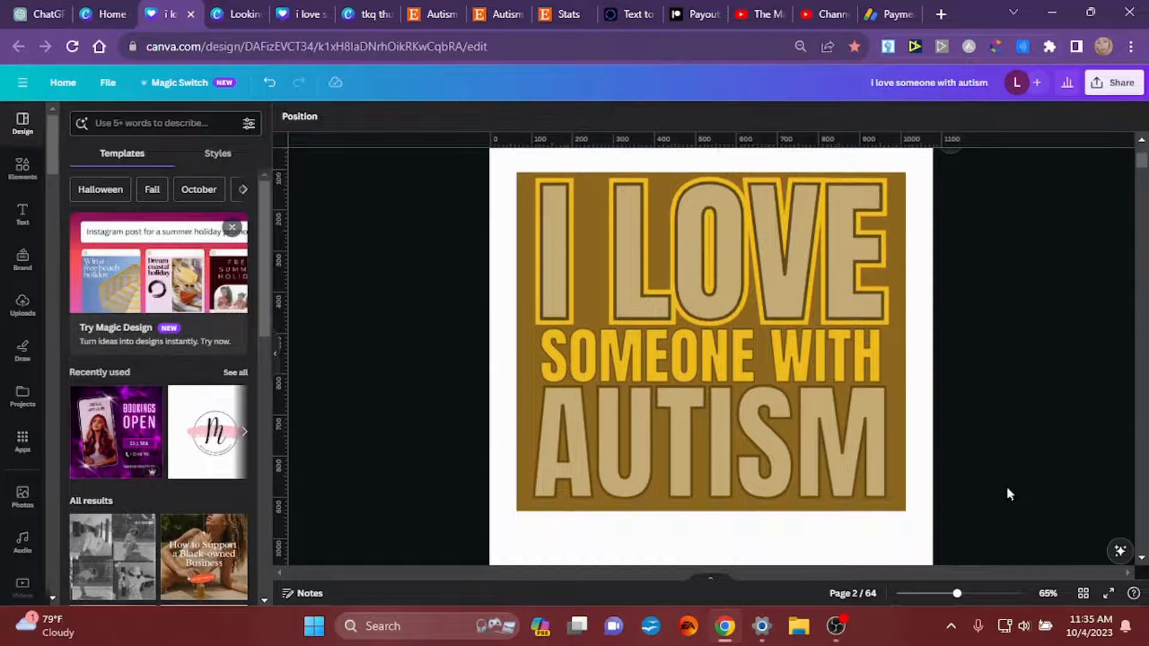
{"action": "left_click", "coordinate": [747, 460]}
{"action": "left_click_drag", "start_coordinate": [742, 463], "coordinate": [838, 481]}
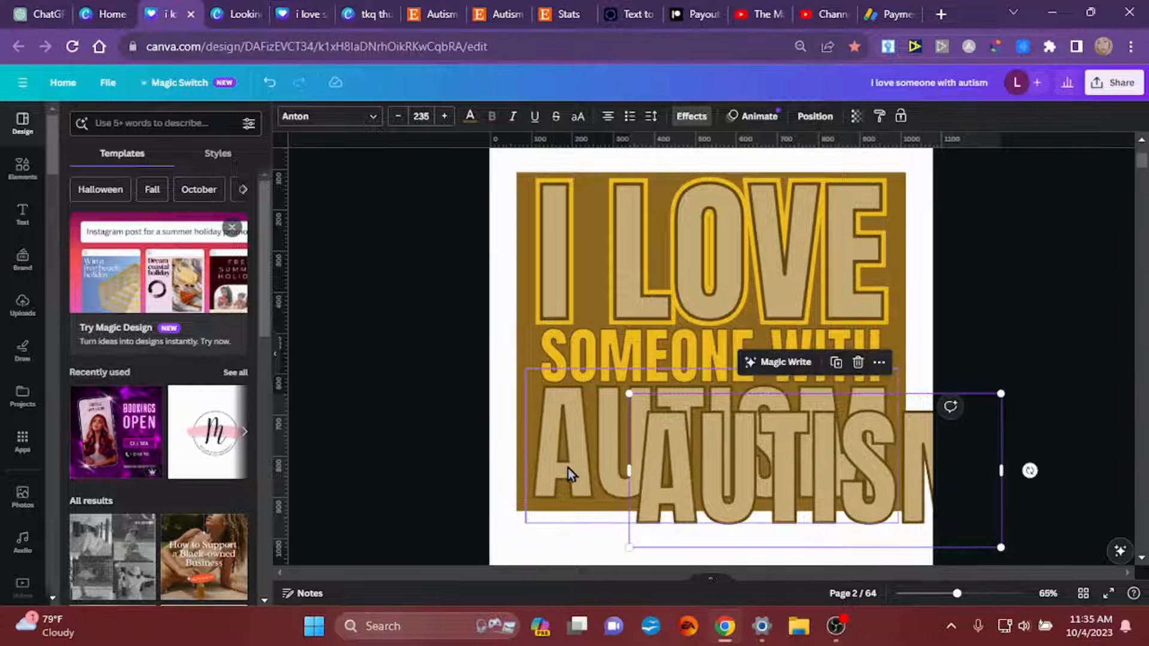
Apply the Outline effect in golden yellow to the original "AUTISM" text behind its copy.
{"action": "left_click", "coordinate": [568, 468]}
{"action": "left_click", "coordinate": [693, 118]}
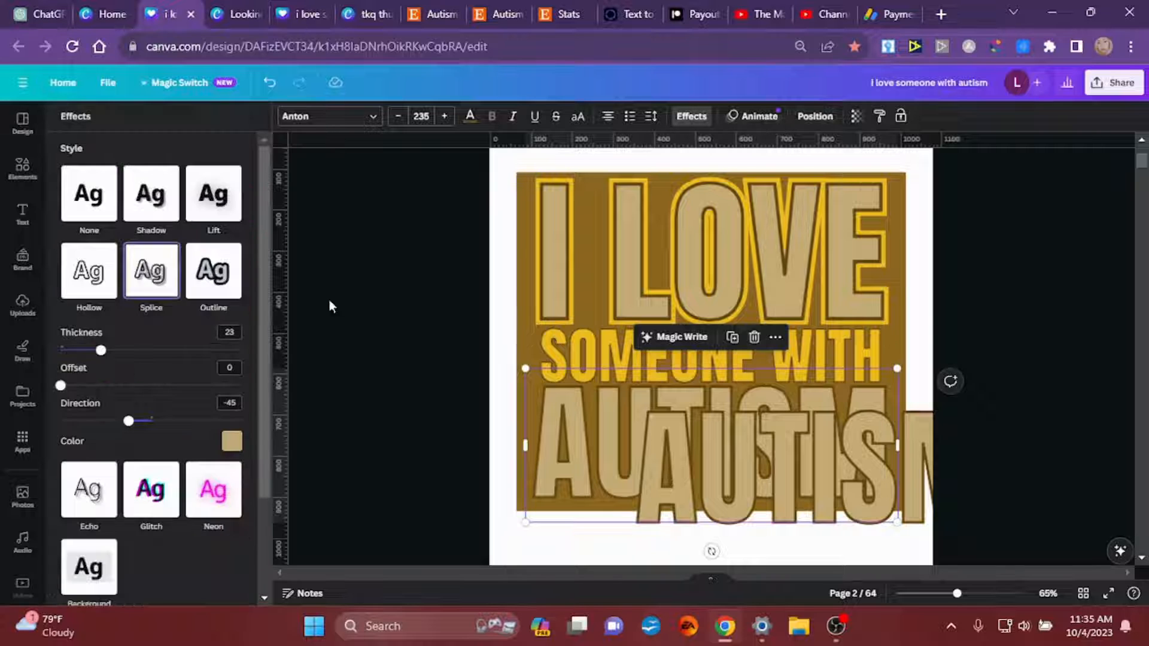
{"action": "left_click", "coordinate": [197, 284]}
{"action": "left_click", "coordinate": [233, 371]}
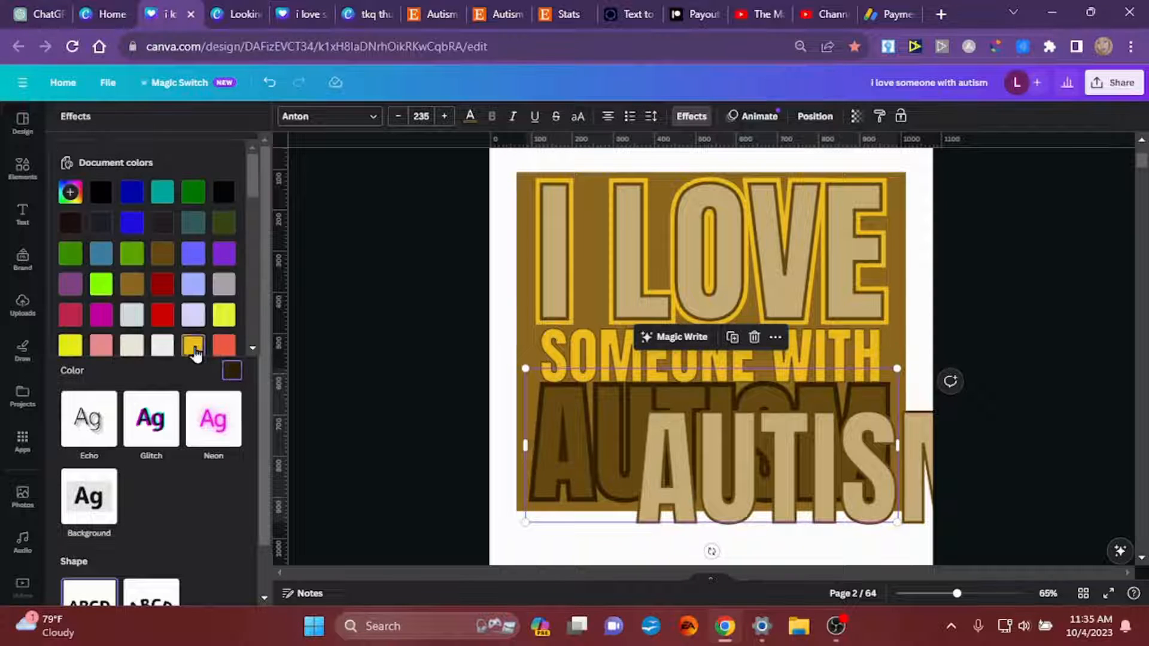
{"action": "left_click", "coordinate": [192, 344]}
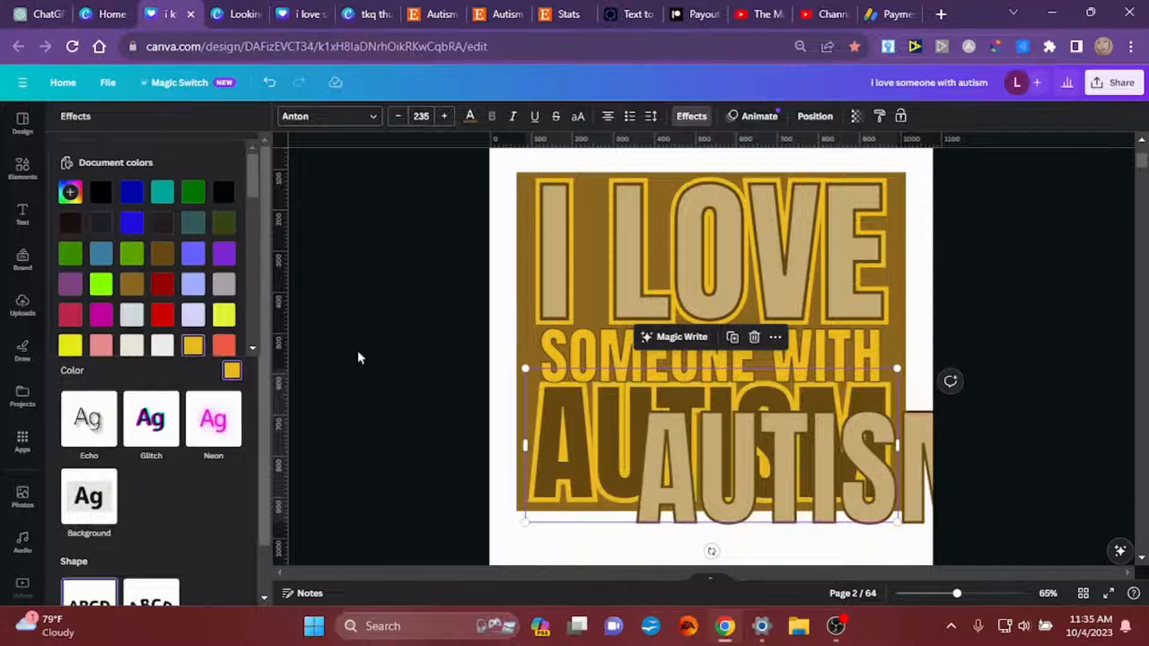
Place the Splice-effect "AUTISM" copy over the original so the yellow outline frames its letters.
{"action": "left_click", "coordinate": [550, 463]}
{"action": "left_click", "coordinate": [450, 483]}
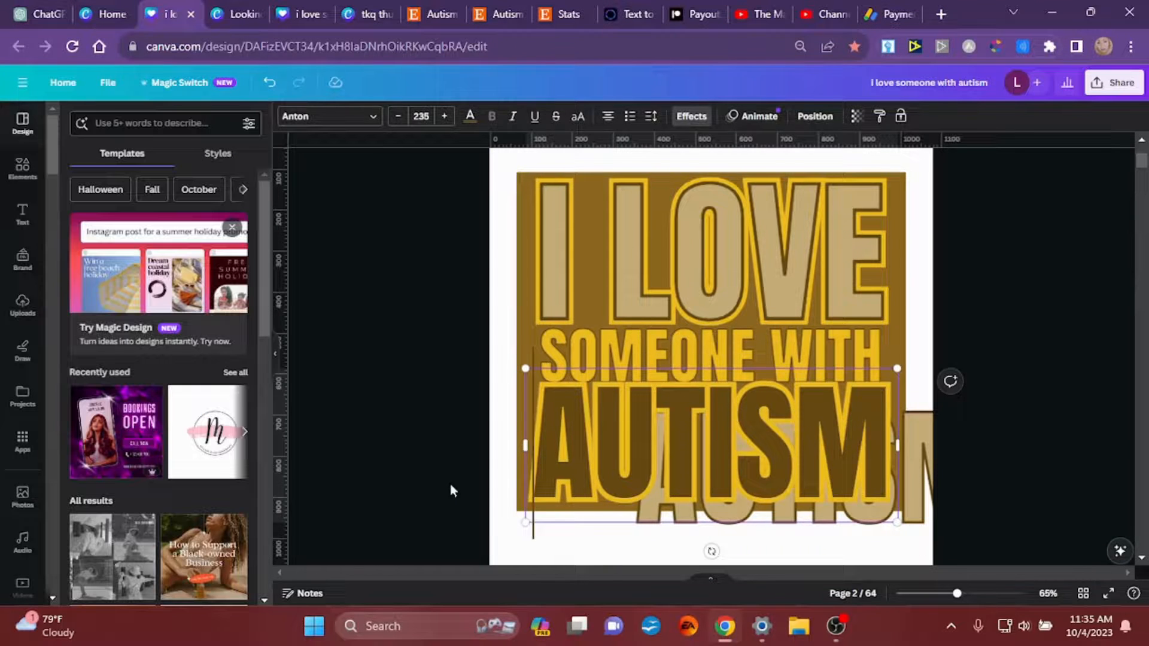
{"action": "left_click", "coordinate": [566, 462]}
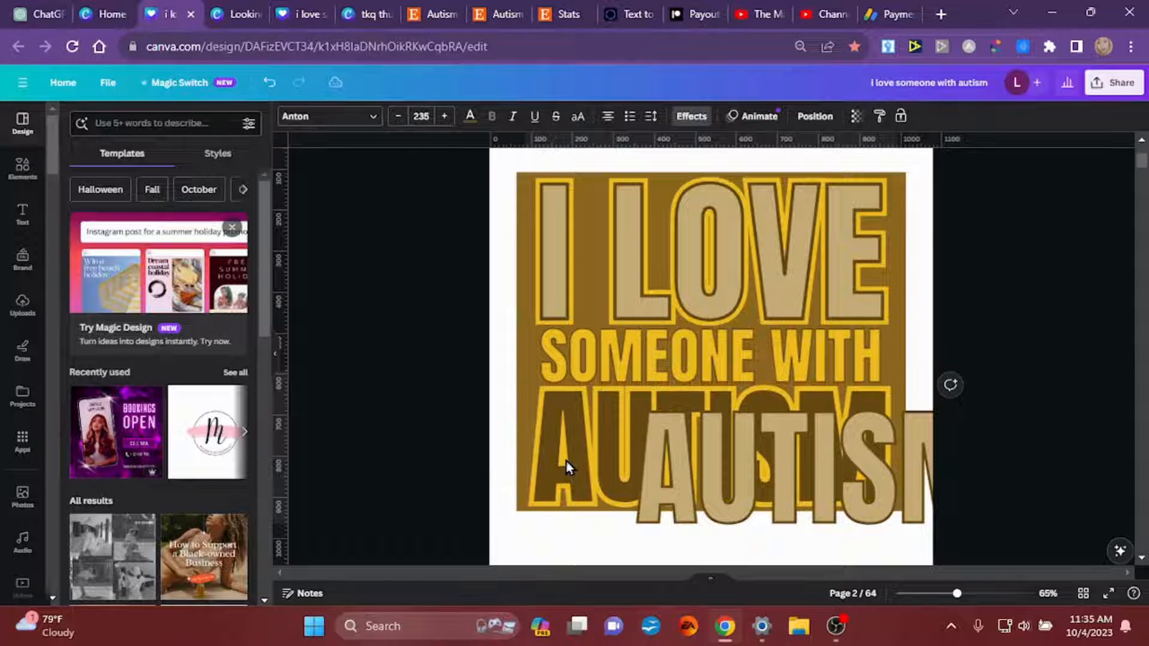
{"action": "left_click_drag", "start_coordinate": [723, 490], "coordinate": [648, 454]}
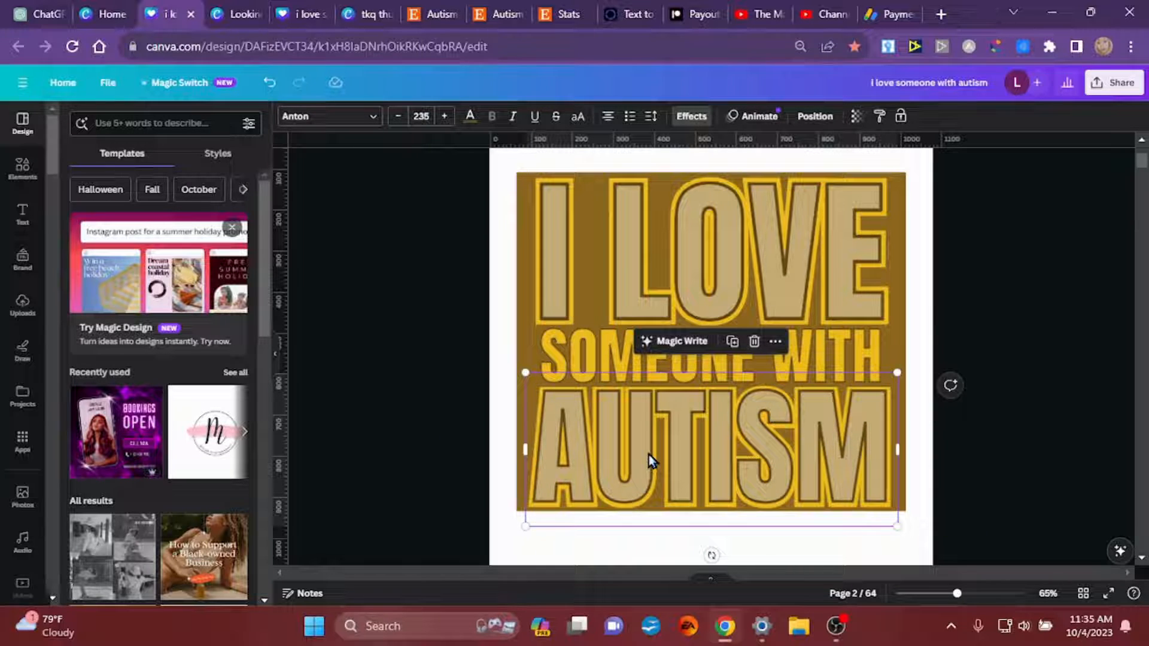
{"action": "double_click", "coordinate": [648, 455]}
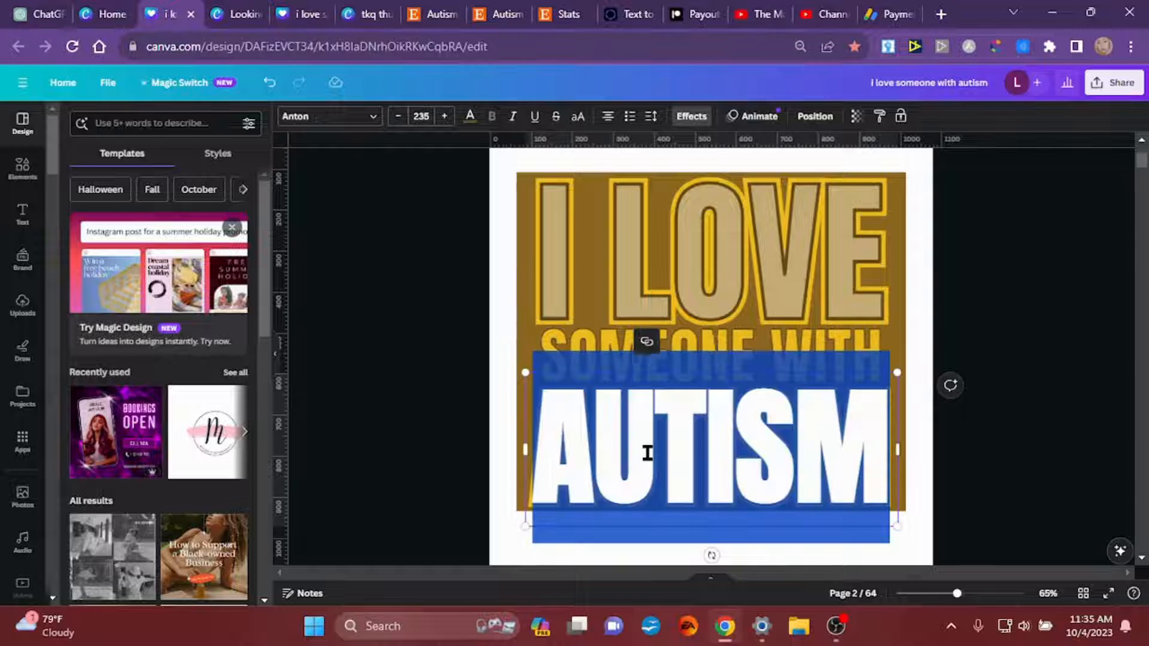
{"action": "left_click", "coordinate": [465, 435]}
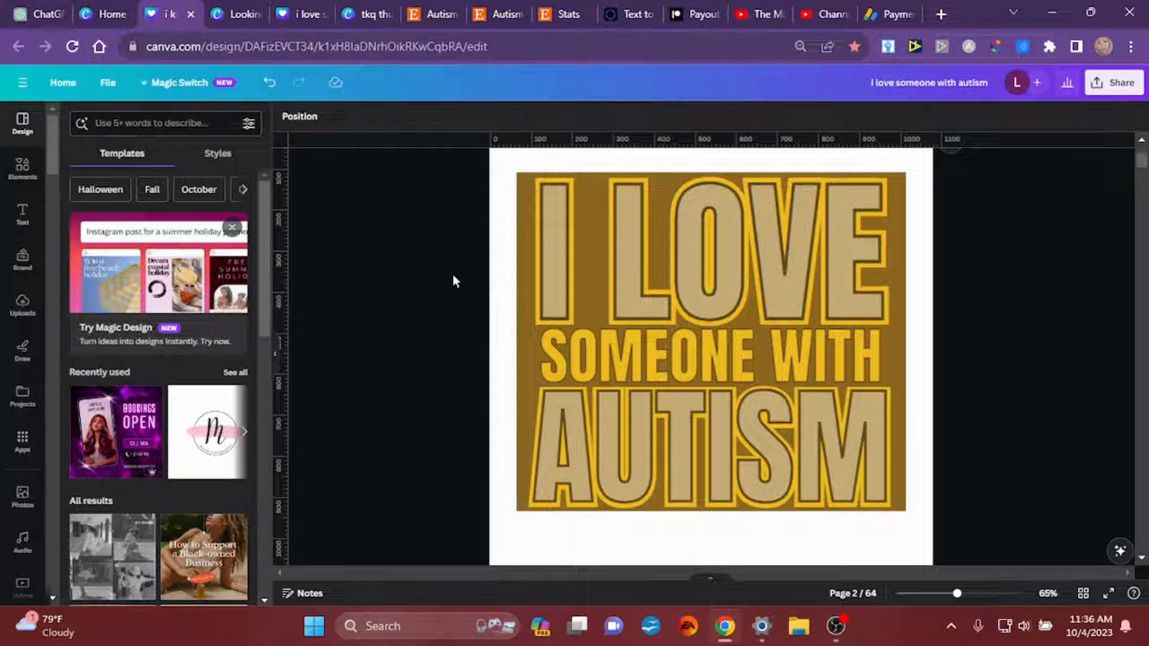
Show the page's layers and delete the brown square behind the text.
{"action": "right_click", "coordinate": [656, 243]}
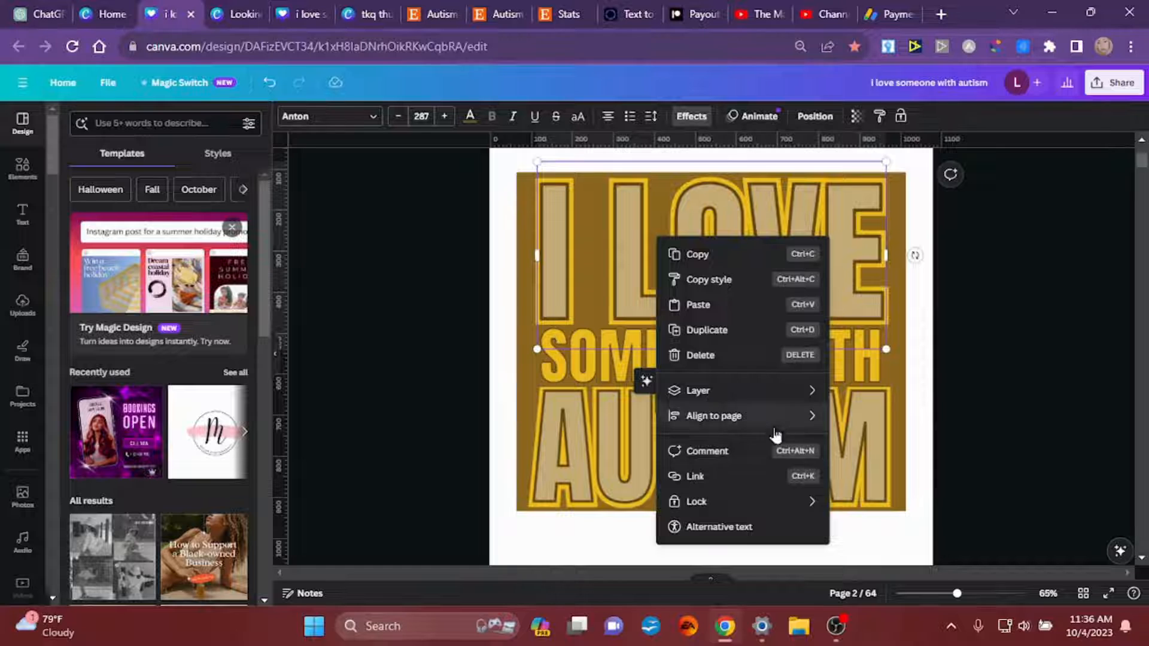
{"action": "mouse_move", "coordinate": [774, 395]}
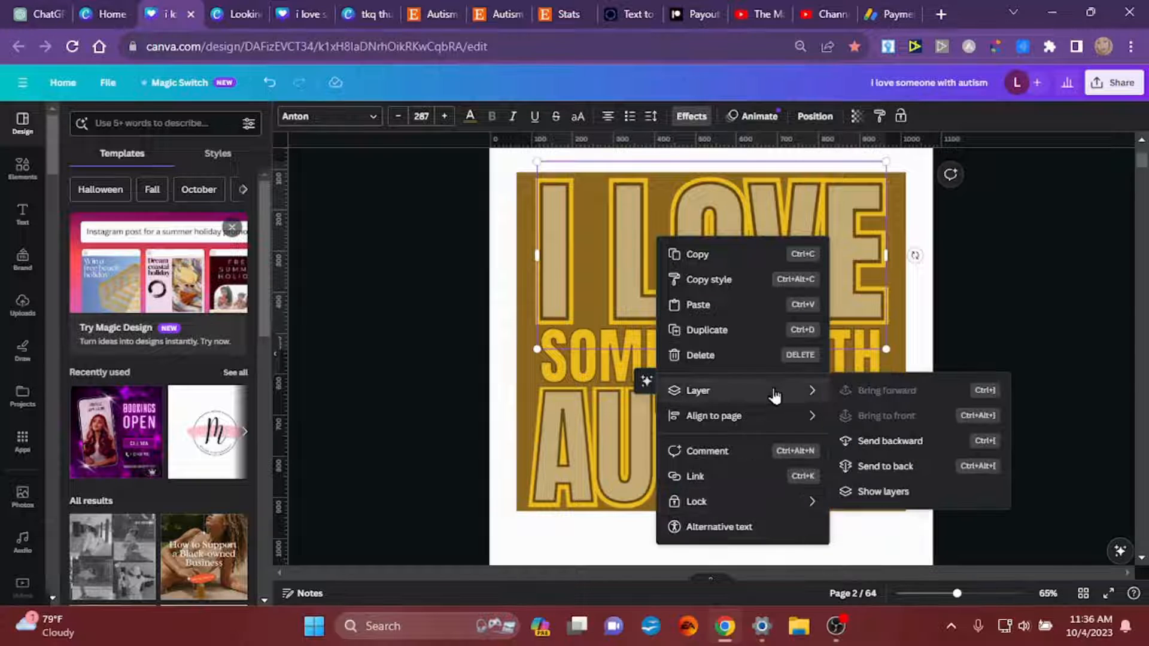
{"action": "left_click", "coordinate": [872, 494]}
{"action": "left_click", "coordinate": [189, 399]}
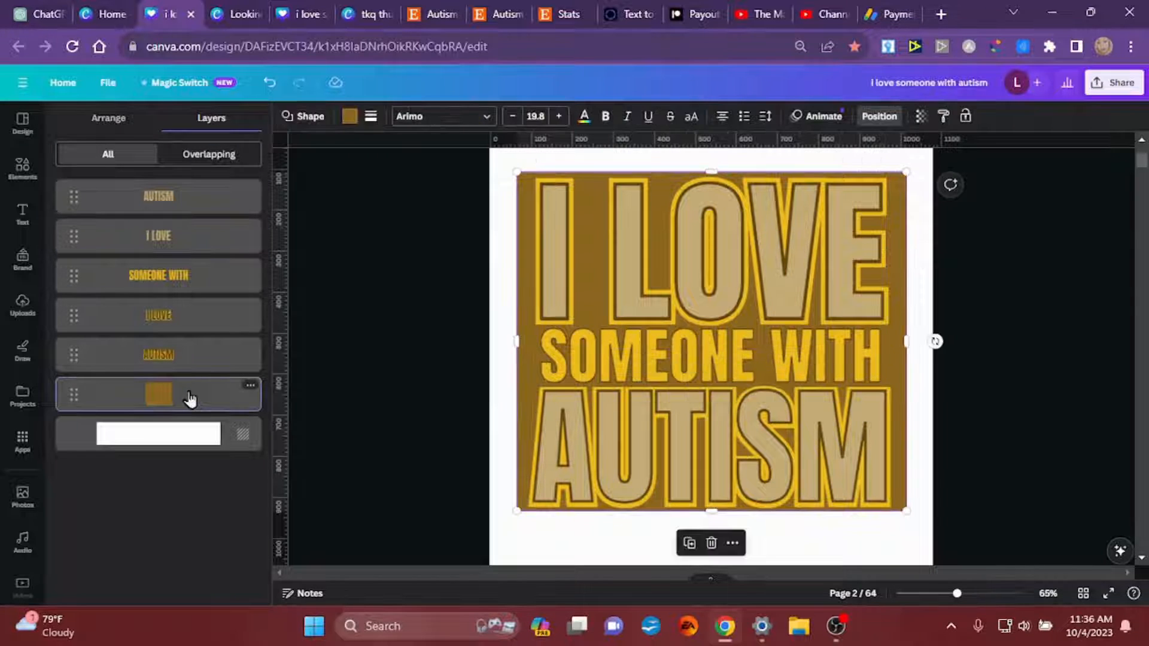
{"action": "key", "text": "Delete"}
{"action": "left_click", "coordinate": [523, 539]}
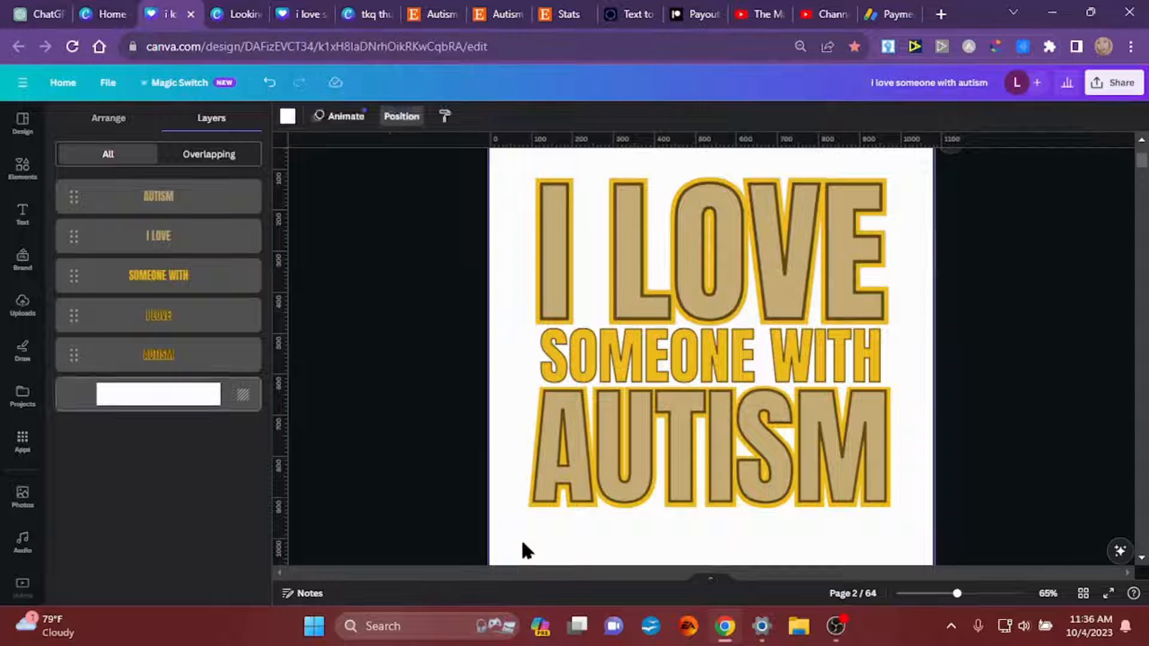
Search the elements for "FALL LEAVES" and show all graphics.
{"action": "left_click", "coordinate": [22, 166]}
{"action": "left_click", "coordinate": [146, 125]}
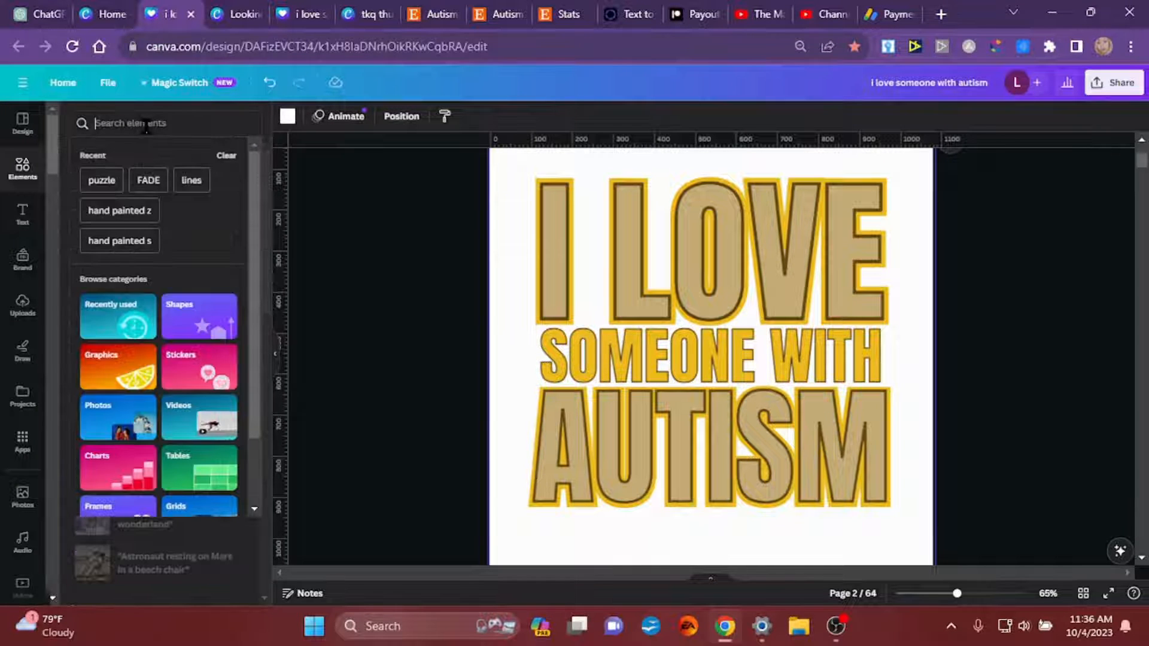
{"action": "type", "text": "FALL LEAVES"}
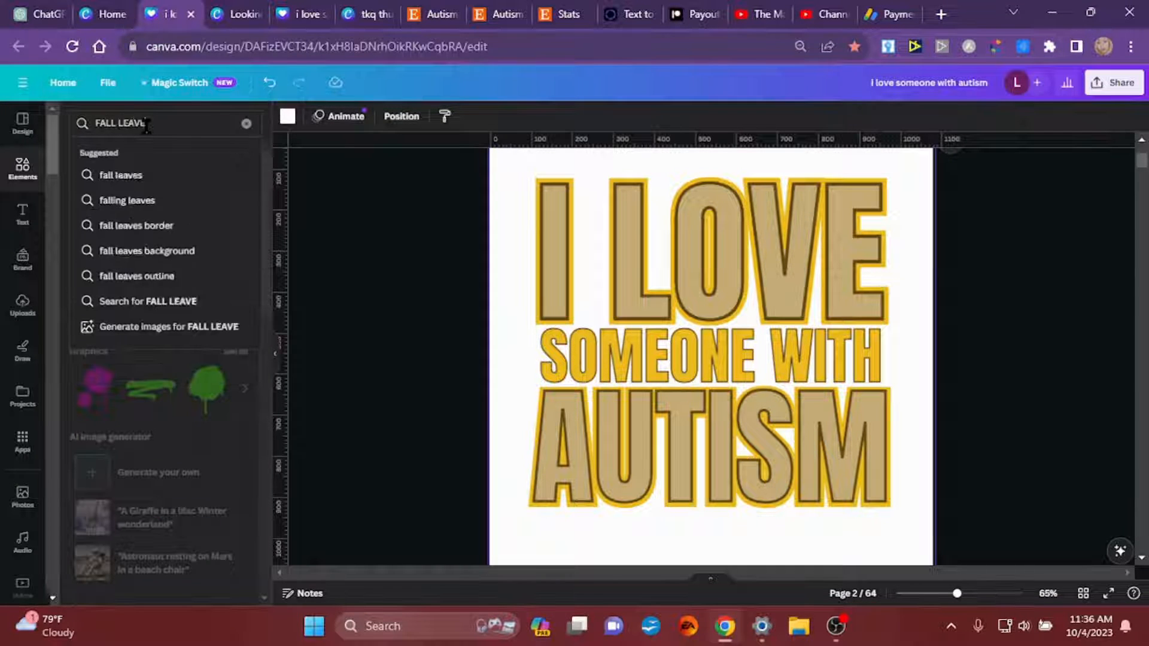
{"action": "key", "text": "Return"}
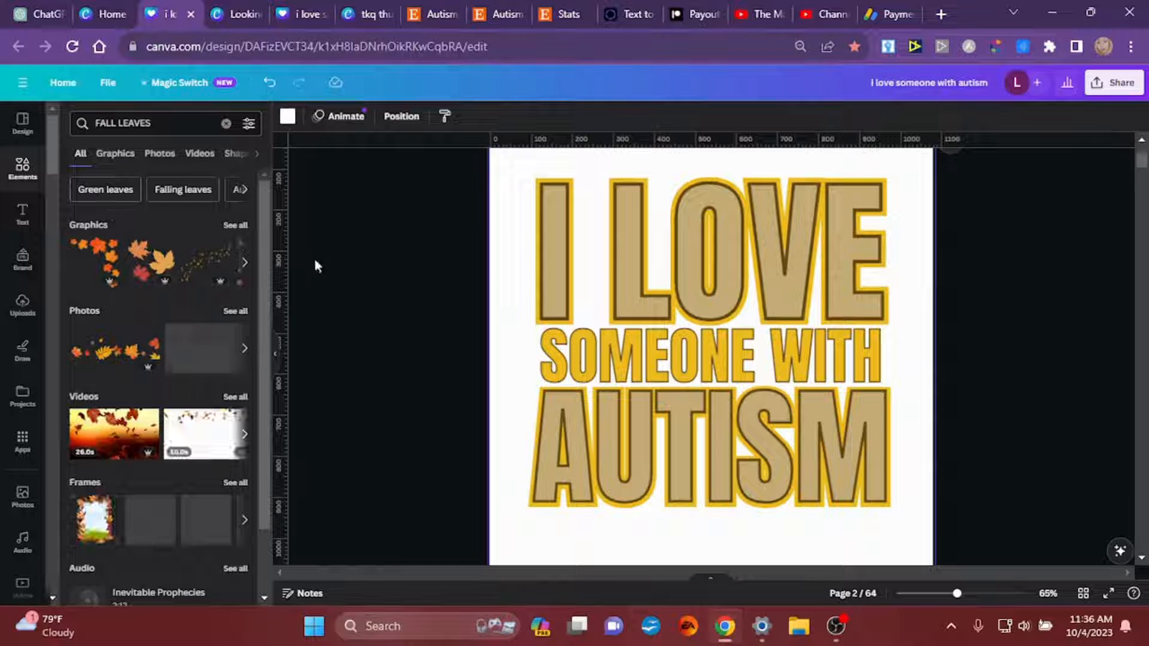
{"action": "left_click", "coordinate": [235, 229]}
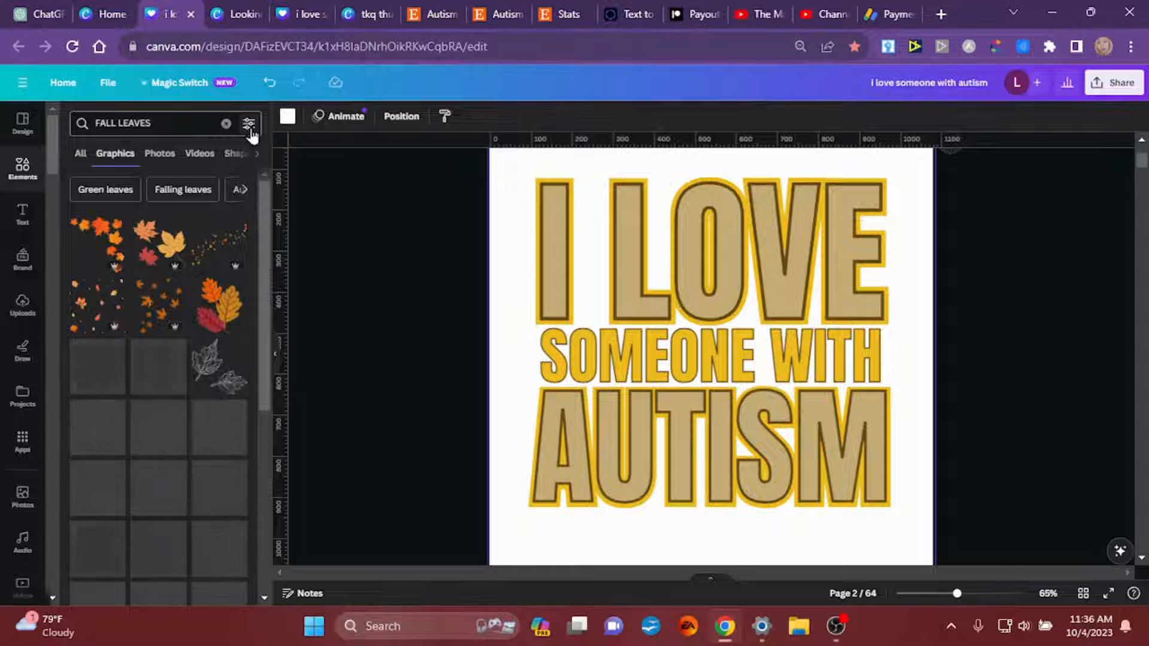
Try three different fall leaf graphics on the design and delete each one.
{"action": "left_click", "coordinate": [225, 312]}
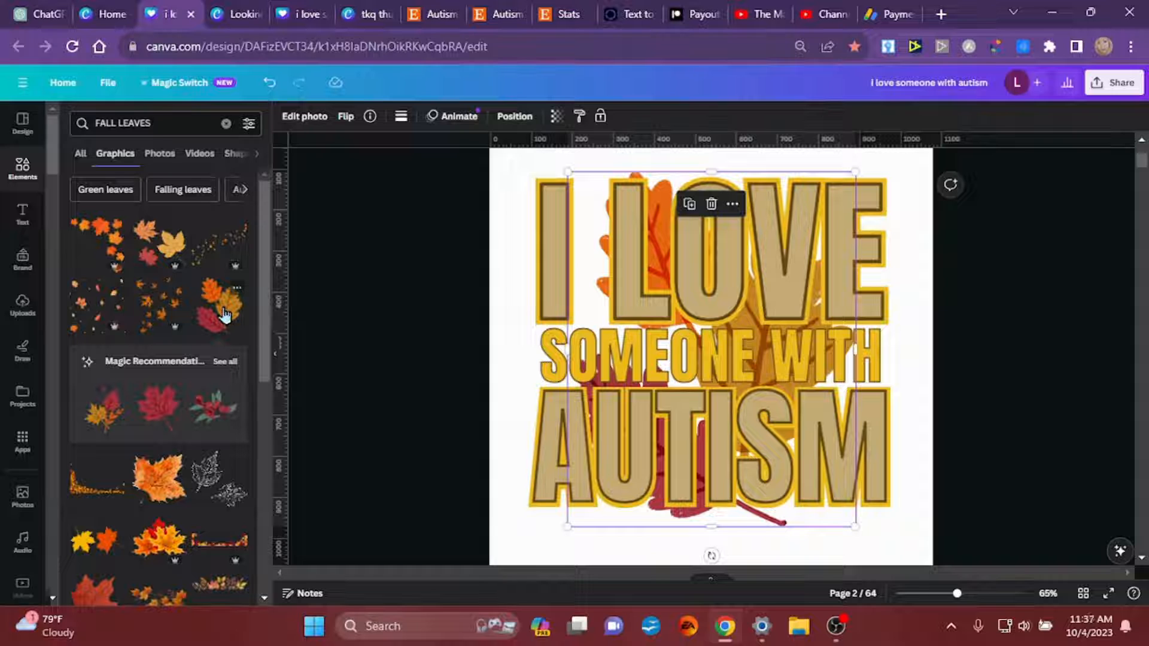
{"action": "key", "text": "Delete"}
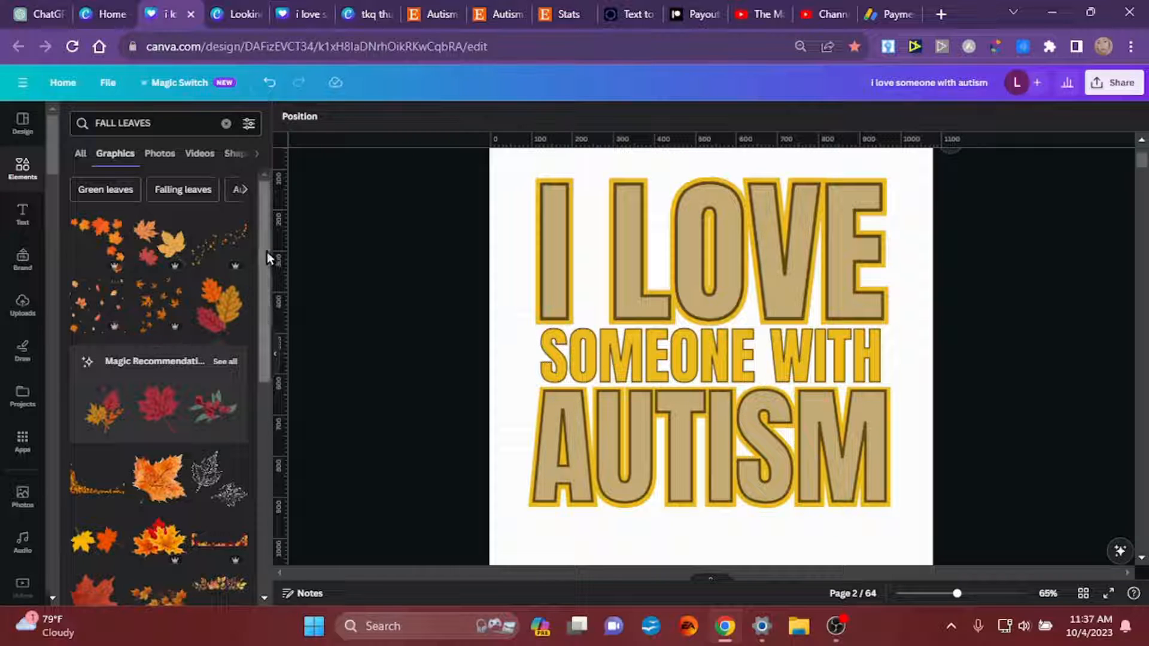
{"action": "left_click", "coordinate": [208, 251]}
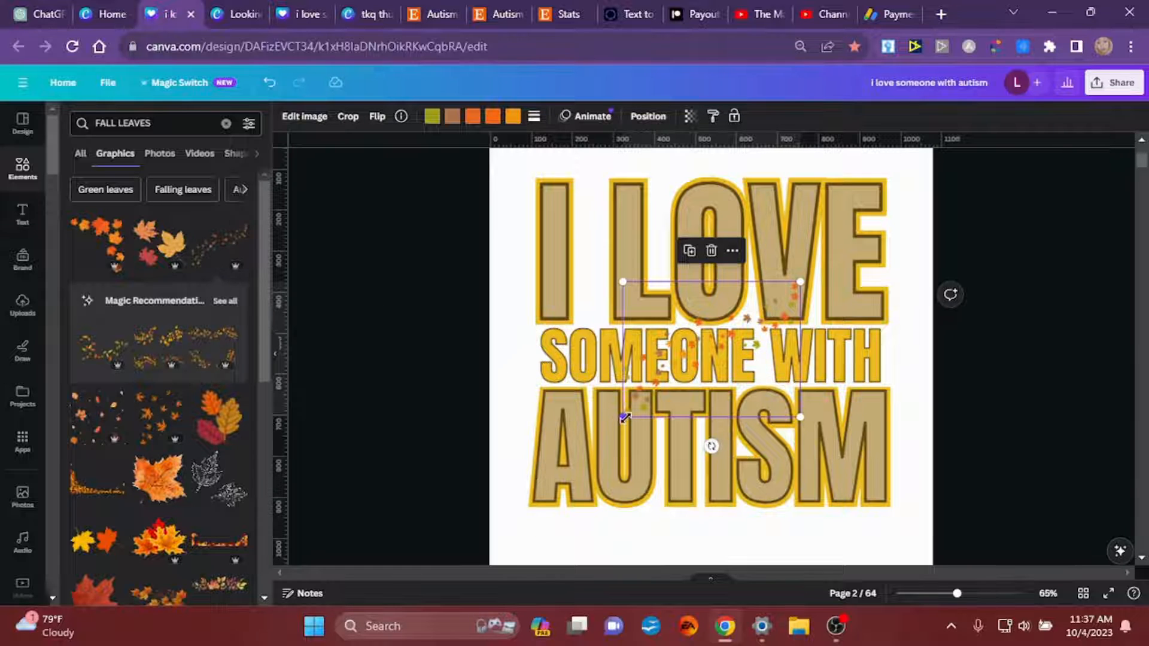
{"action": "left_click_drag", "start_coordinate": [622, 417], "coordinate": [483, 568]}
{"action": "key", "text": "Delete"}
{"action": "left_click", "coordinate": [157, 257]}
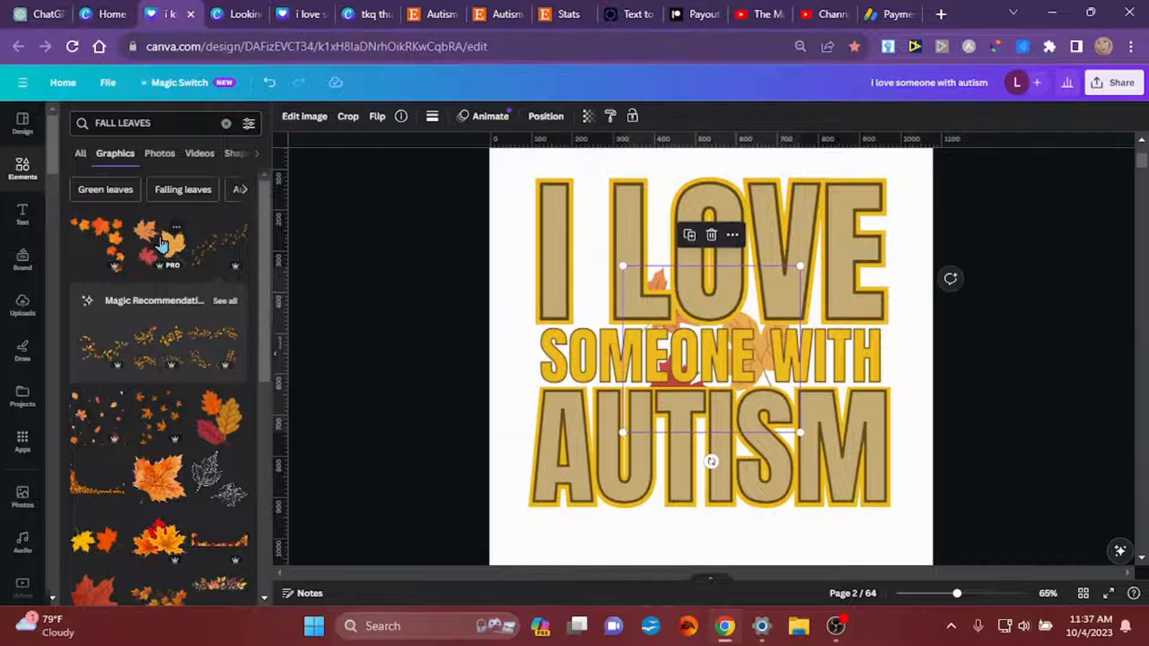
{"action": "key", "text": "Delete"}
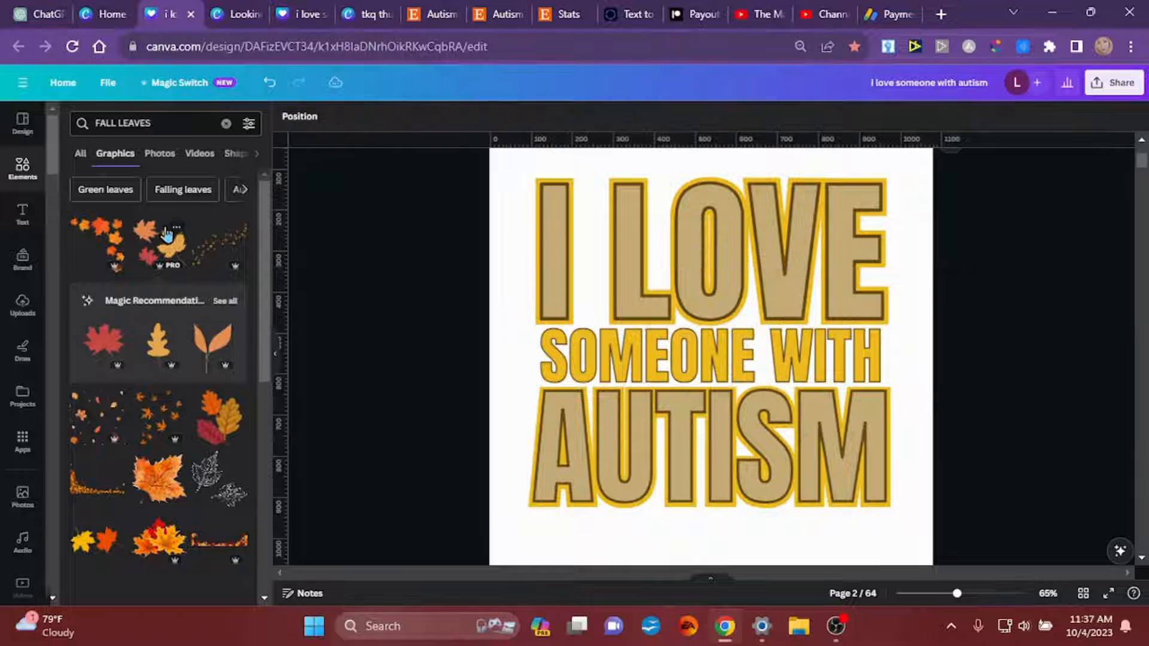
Add the fall graphic with an oak leaf and red sprig, and place a copy over the lower right of "AUTISM".
{"action": "left_click_drag", "start_coordinate": [270, 323], "coordinate": [252, 458]}
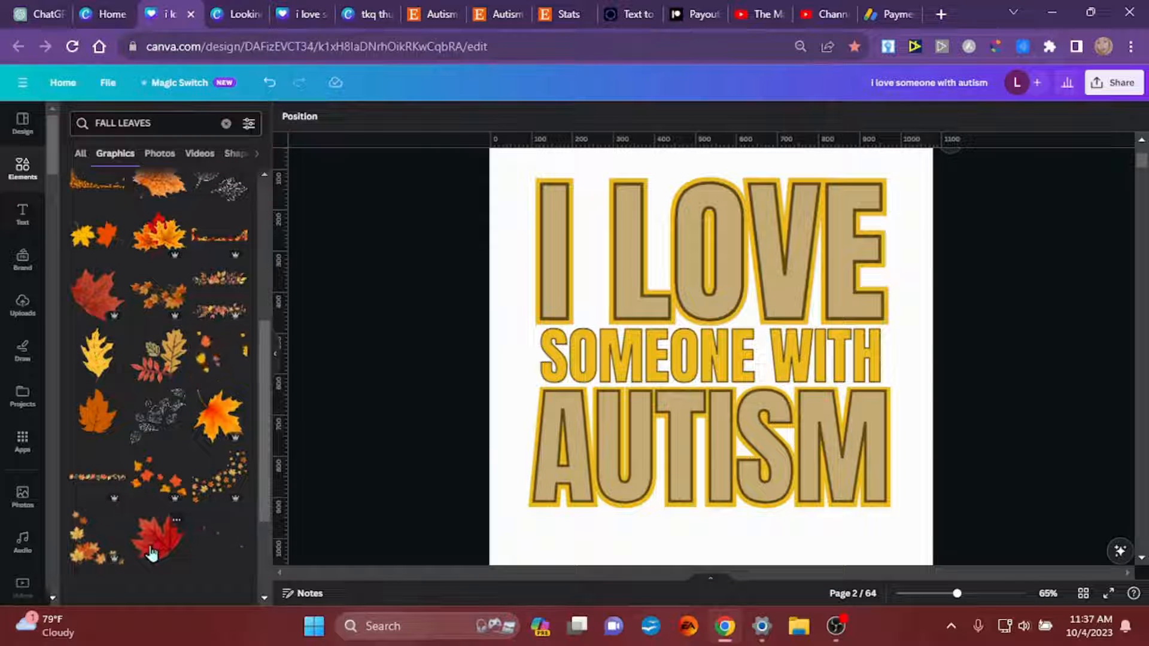
{"action": "left_click", "coordinate": [150, 368]}
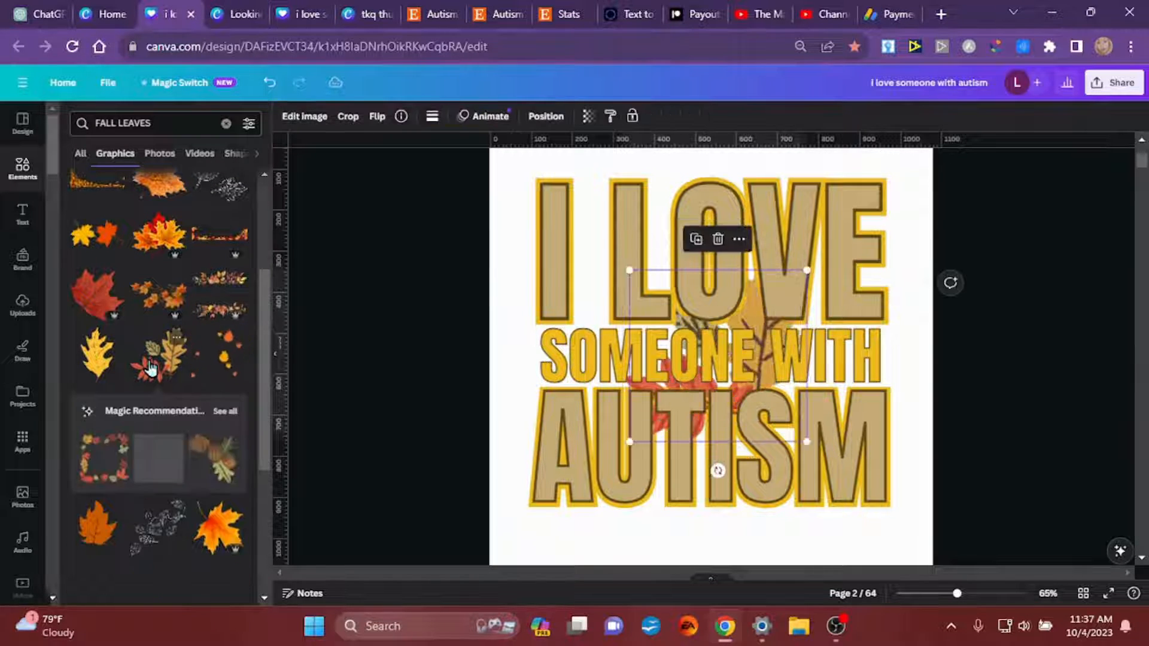
{"action": "left_click_drag", "start_coordinate": [737, 372], "coordinate": [864, 482]}
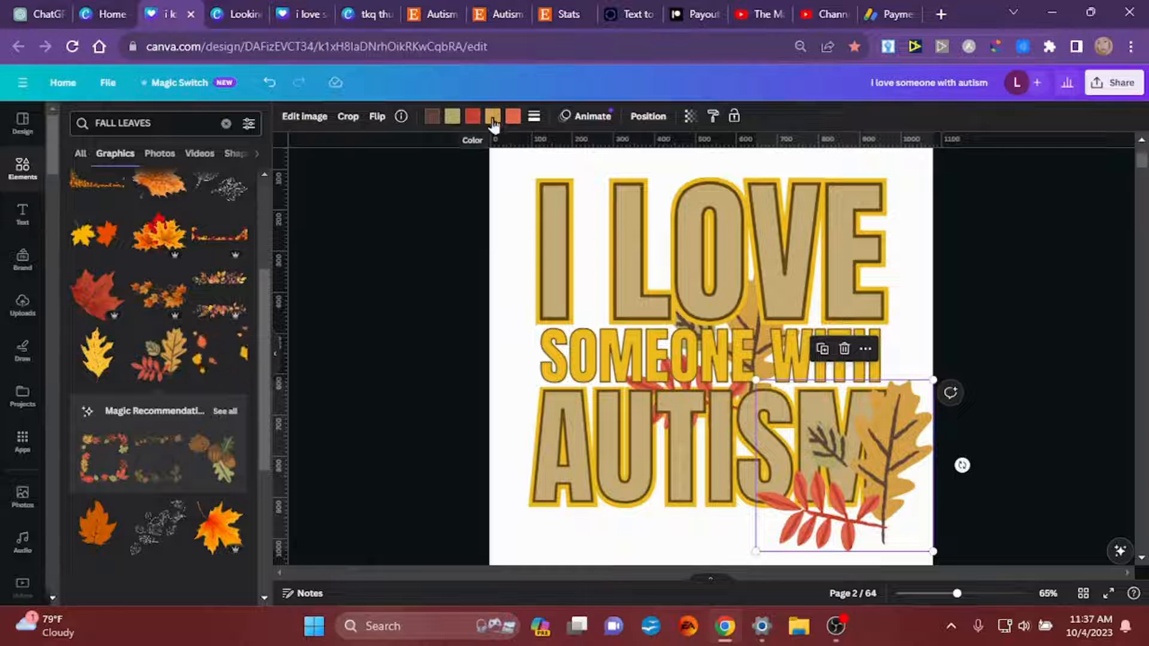
Recolor all parts of the lower-right leaf graphic dark brown to form a solid silhouette.
{"action": "left_click", "coordinate": [431, 117]}
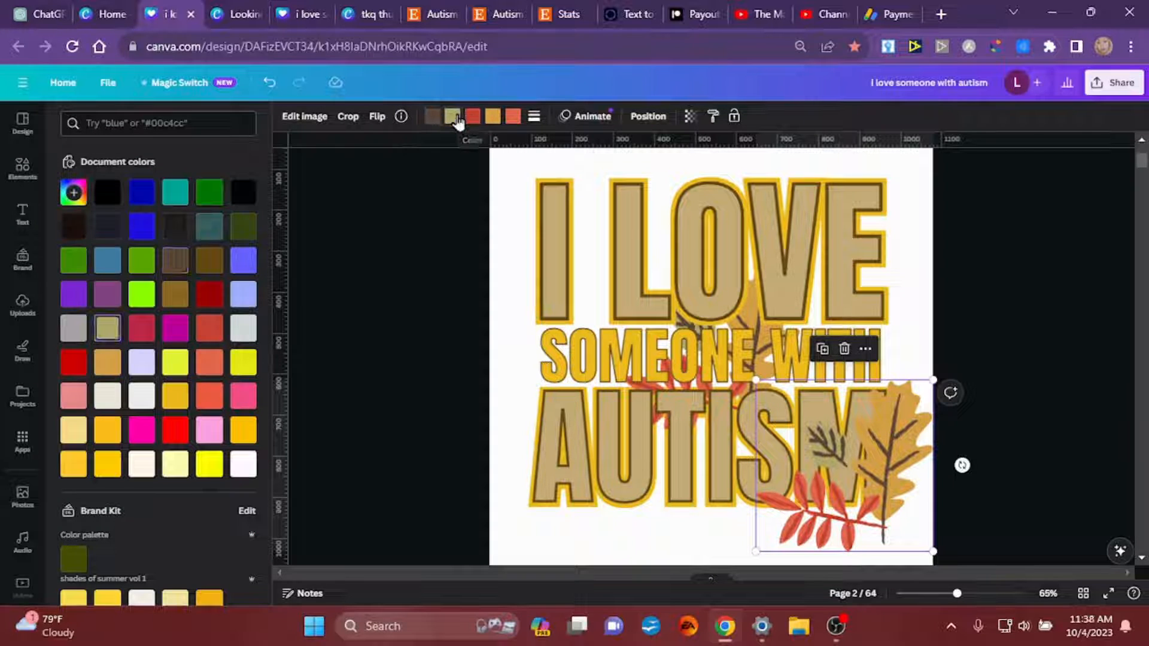
{"action": "left_click", "coordinate": [175, 261]}
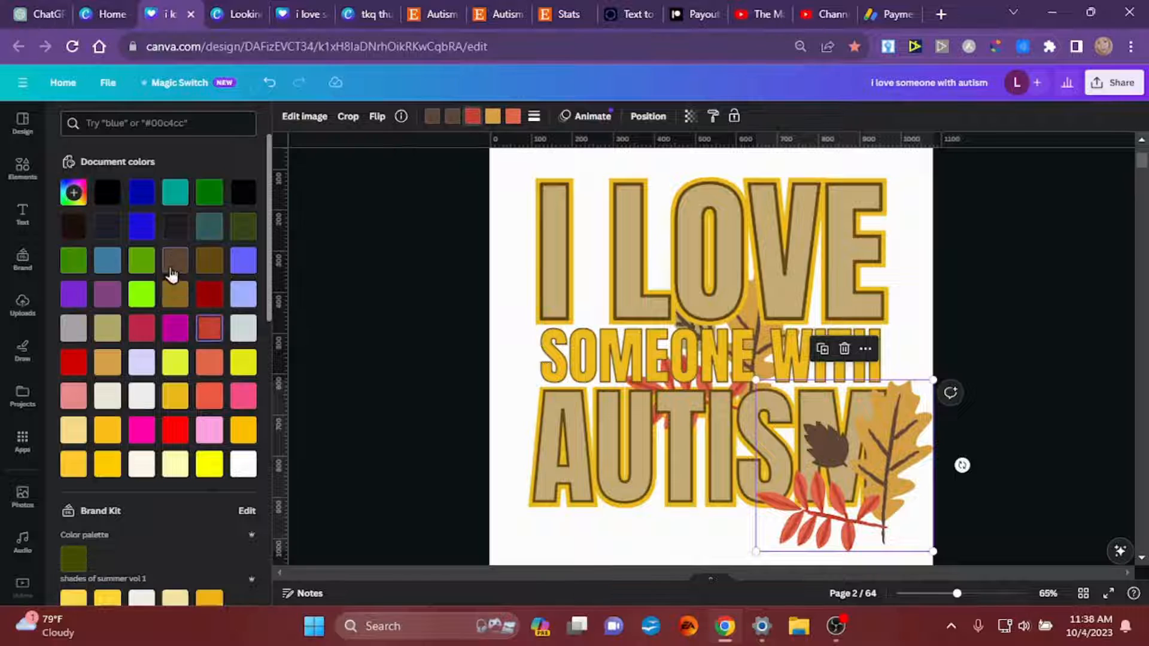
{"action": "left_click", "coordinate": [492, 116]}
{"action": "left_click", "coordinate": [176, 266]}
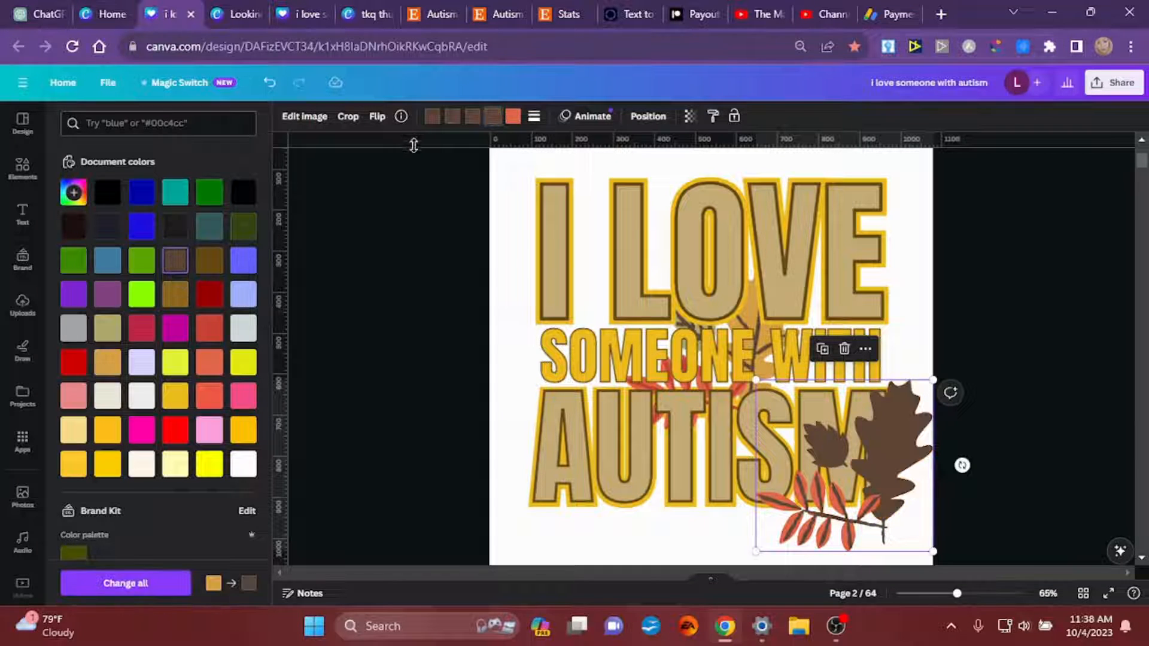
{"action": "left_click", "coordinate": [175, 263]}
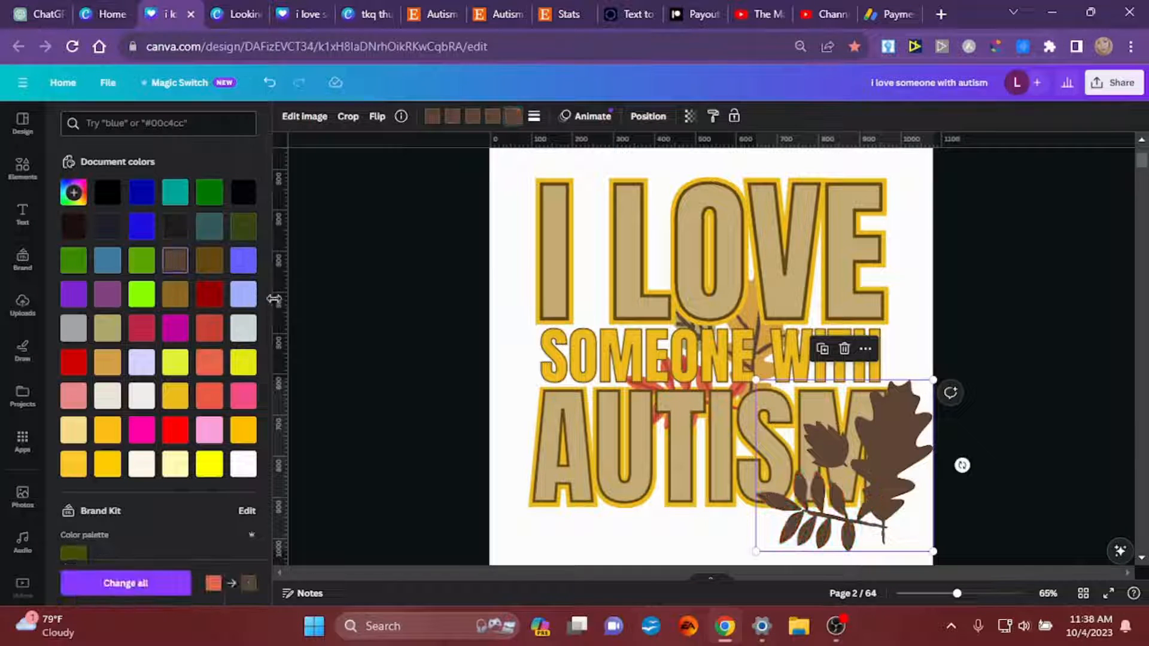
Add another multicolored copy of the leaf graphic and place it slightly offset over the brown silhouette as its shadow.
{"action": "left_click", "coordinate": [22, 168]}
{"action": "left_click", "coordinate": [95, 233]}
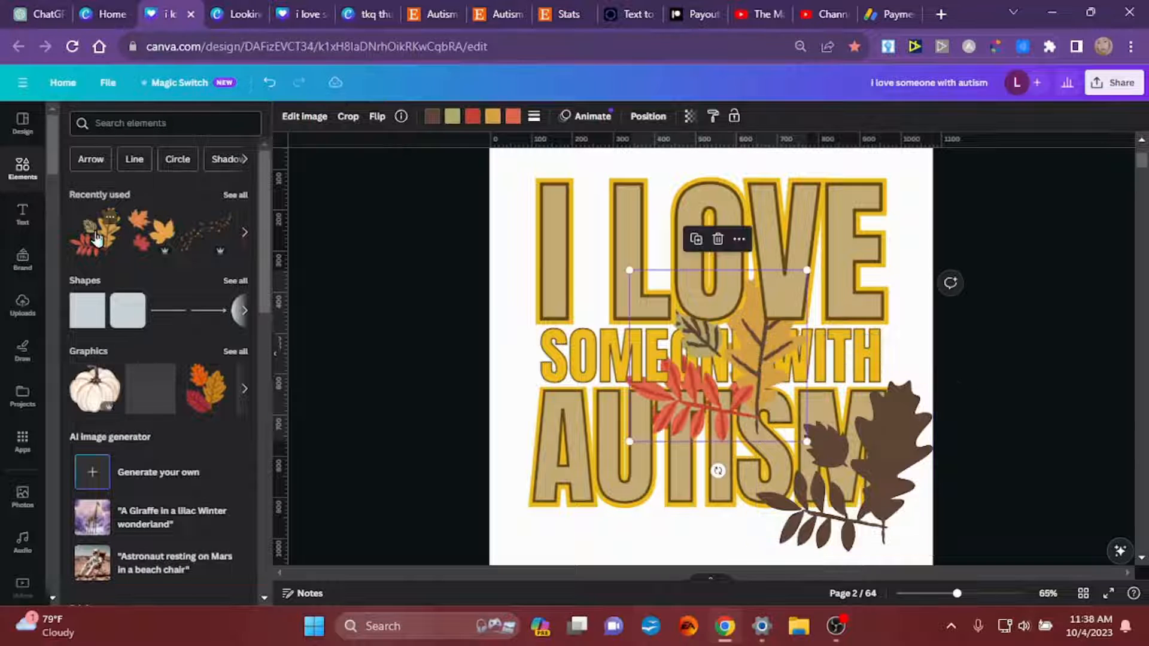
{"action": "left_click_drag", "start_coordinate": [751, 397], "coordinate": [852, 470]}
{"action": "key", "text": "Down"}
{"action": "key", "text": "Down"}
{"action": "key", "text": "Down"}
{"action": "key", "text": "Down"}
{"action": "key", "text": "Down"}
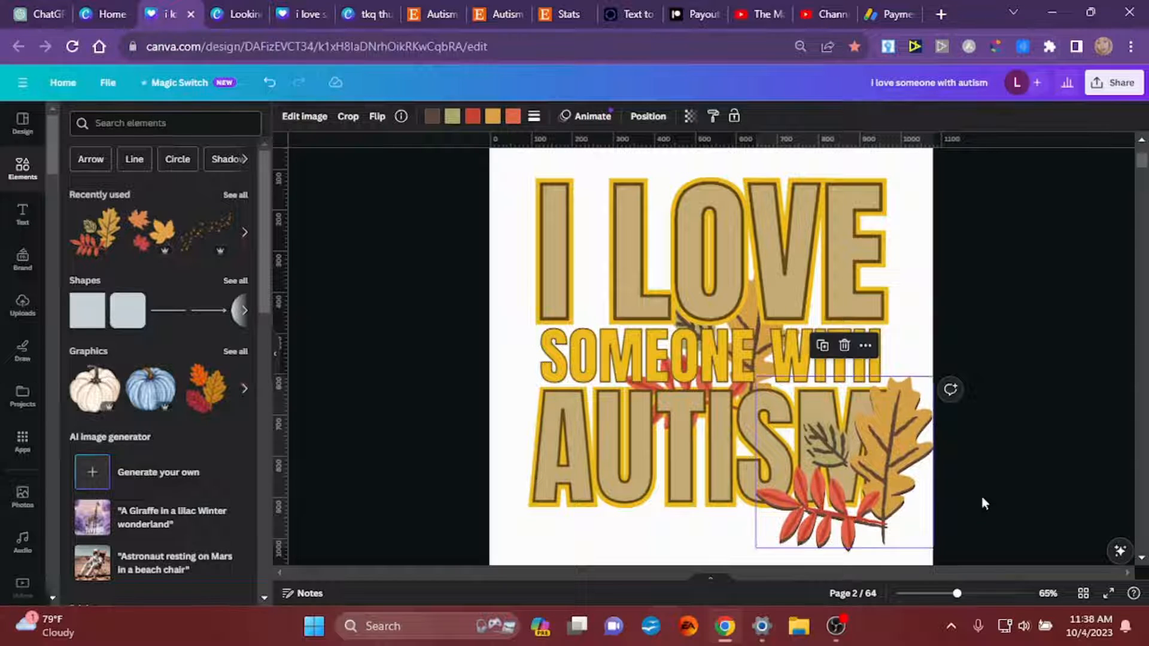
Move the leaf graphic and its brown shadow together to the page's lower middle and recolor the oak leaf golden yellow.
{"action": "left_click_drag", "start_coordinate": [970, 546], "coordinate": [785, 564]}
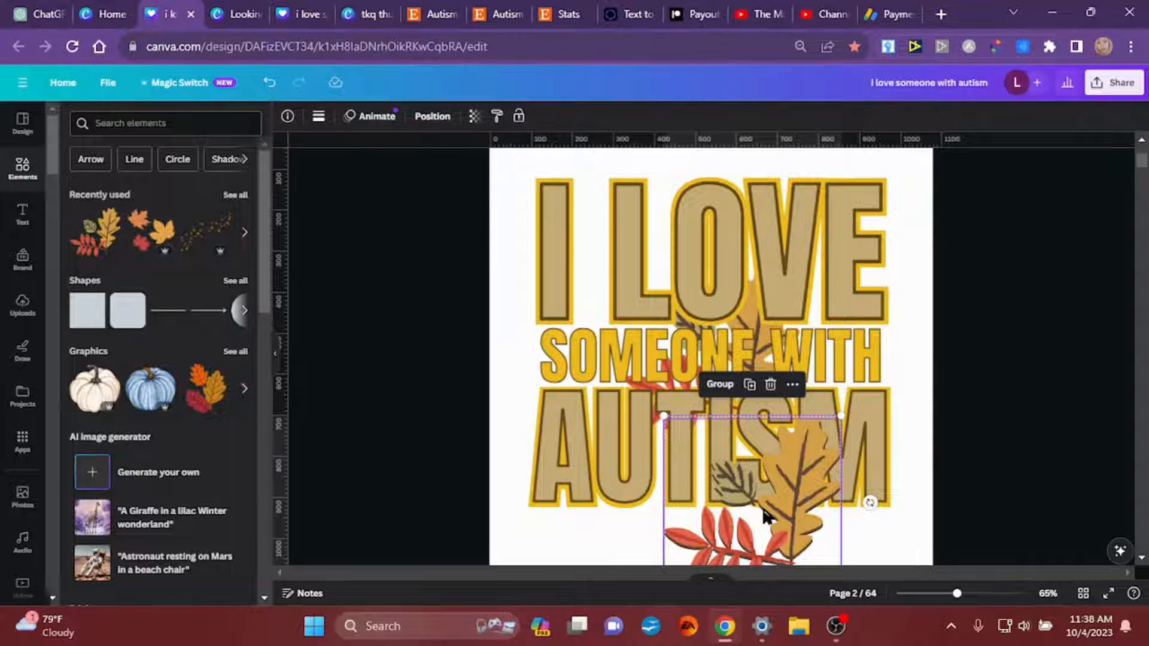
{"action": "left_click", "coordinate": [417, 432]}
{"action": "left_click", "coordinate": [784, 526]}
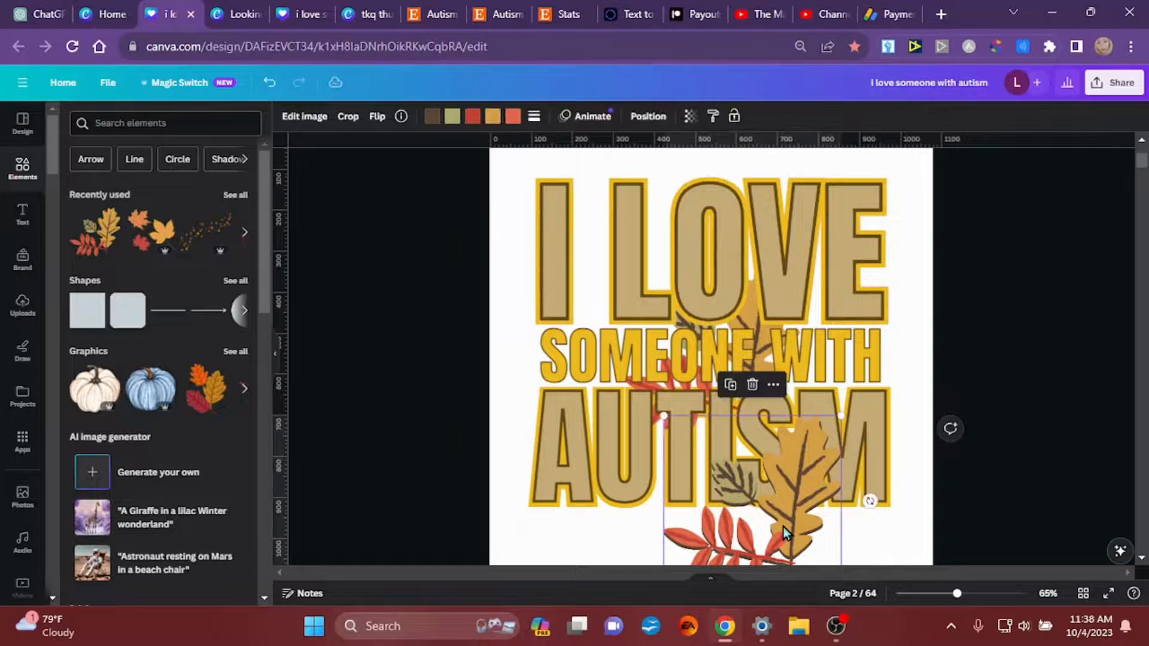
{"action": "left_click", "coordinate": [492, 120]}
{"action": "left_click", "coordinate": [175, 395]}
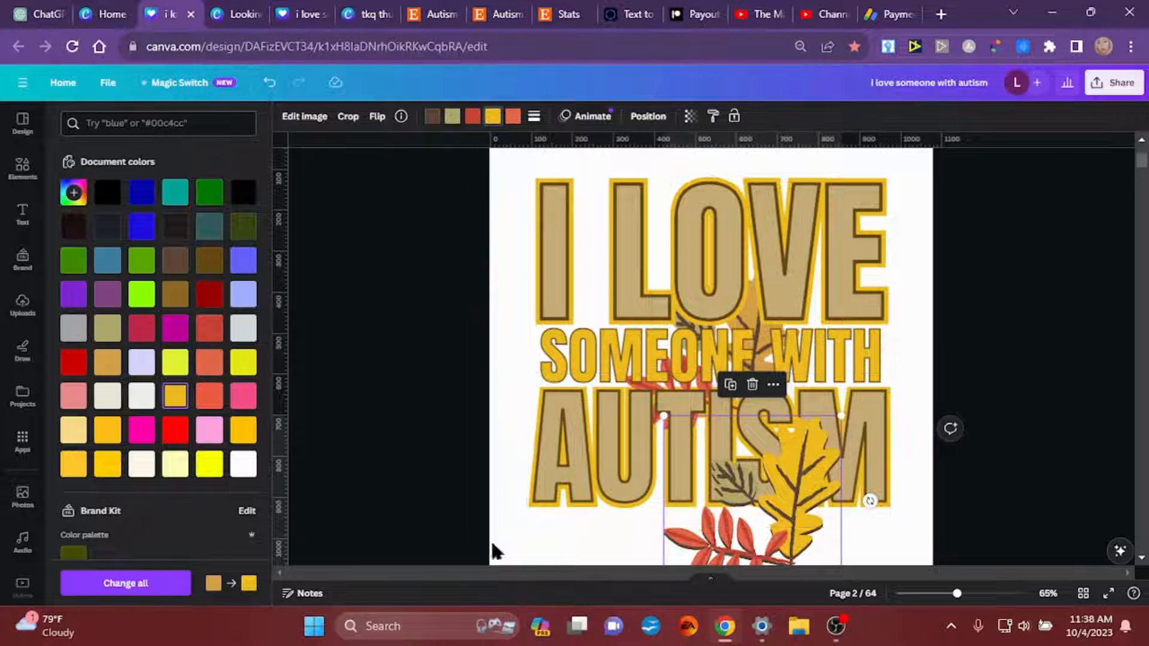
Select the leaf graphic with its brown shadow and scale both down together below "AUTISM".
{"action": "left_click", "coordinate": [420, 542]}
{"action": "left_click_drag", "start_coordinate": [959, 552], "coordinate": [765, 560]}
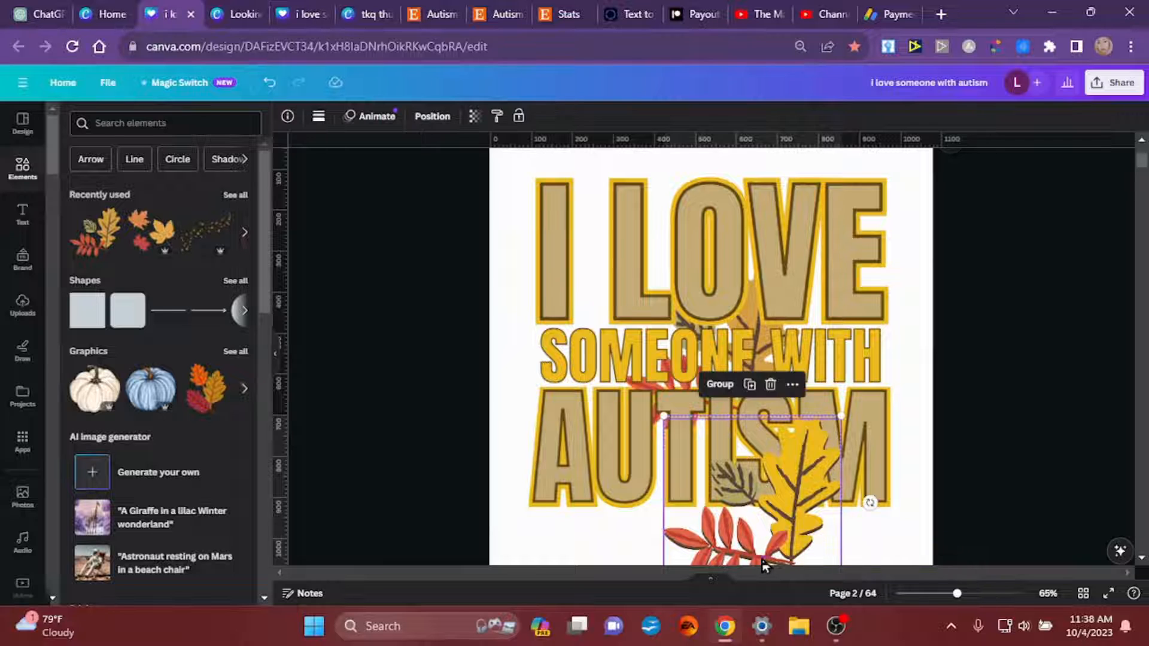
{"action": "left_click_drag", "start_coordinate": [841, 415], "coordinate": [779, 484]}
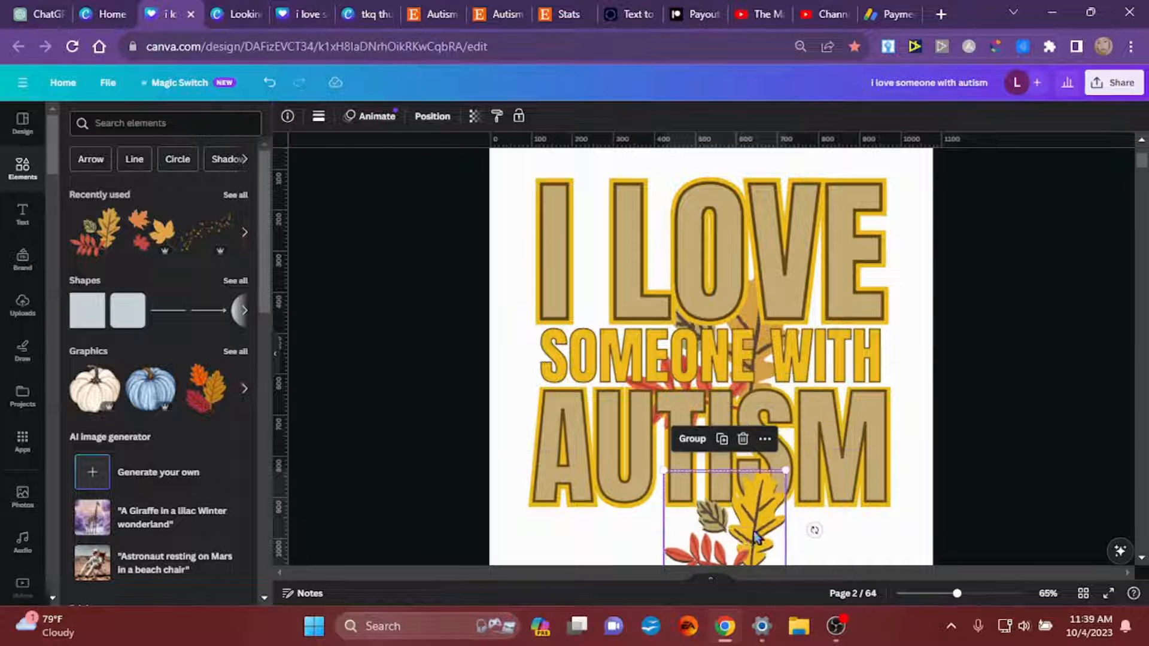
Move the shadowed leaf graphic over the end of "AUTISM" and delete the other leaf copy behind the lettering.
{"action": "left_click_drag", "start_coordinate": [748, 522], "coordinate": [890, 491]}
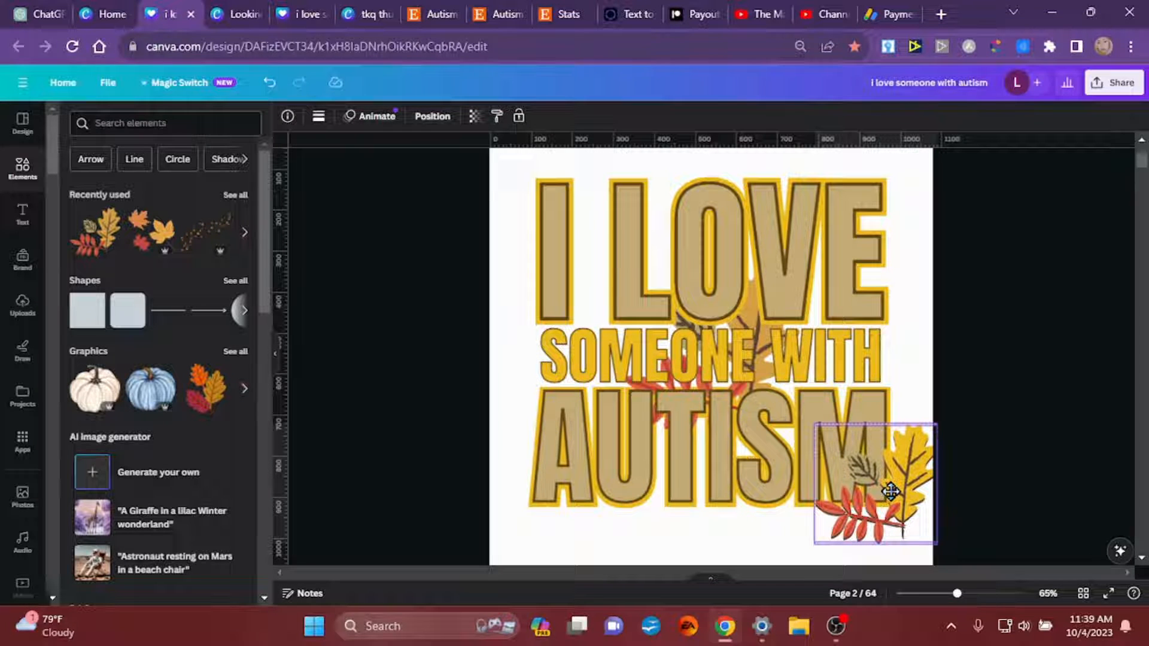
{"action": "right_click", "coordinate": [891, 491]}
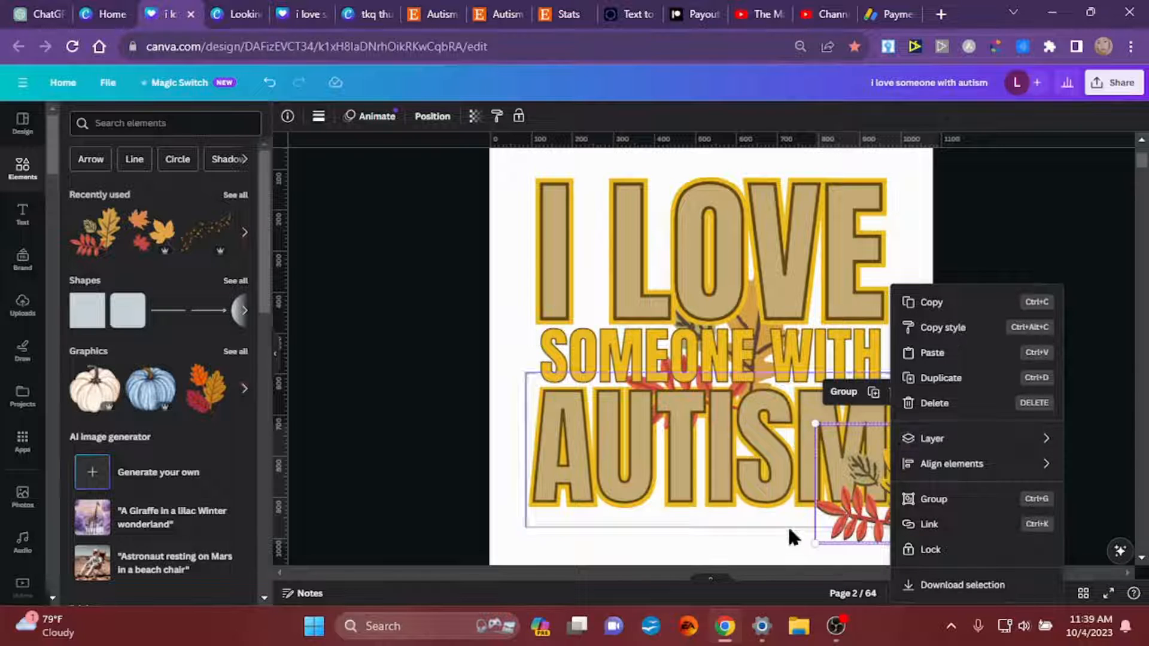
{"action": "left_click", "coordinate": [925, 438]}
{"action": "left_click", "coordinate": [778, 539]}
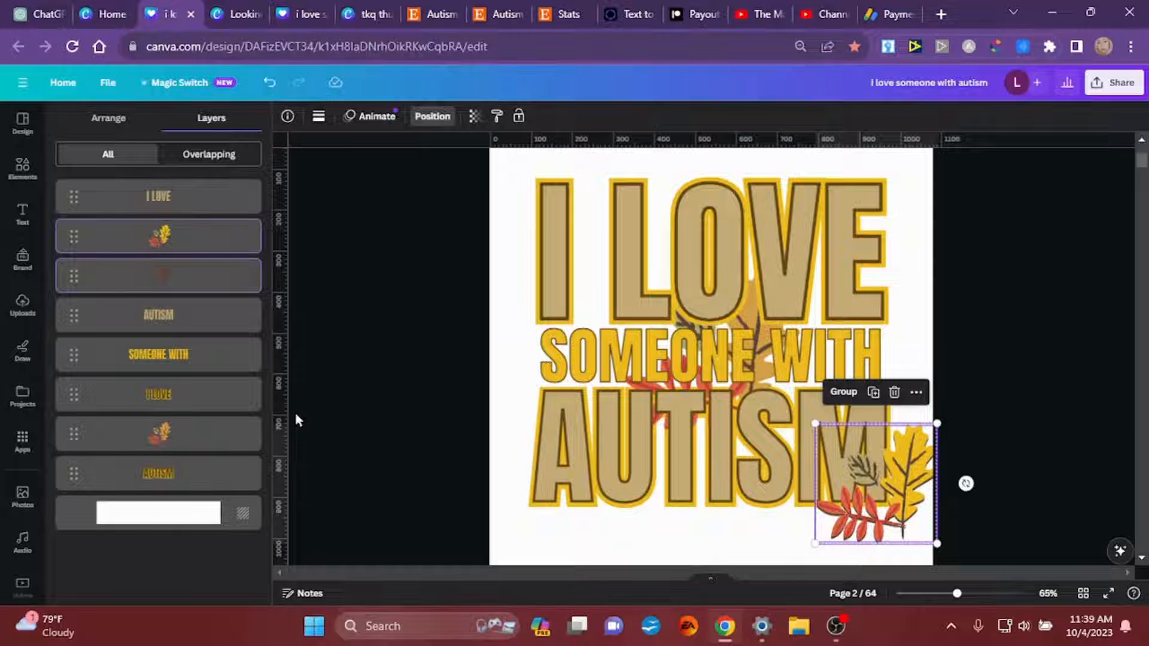
{"action": "left_click", "coordinate": [196, 437]}
{"action": "key", "text": "Delete"}
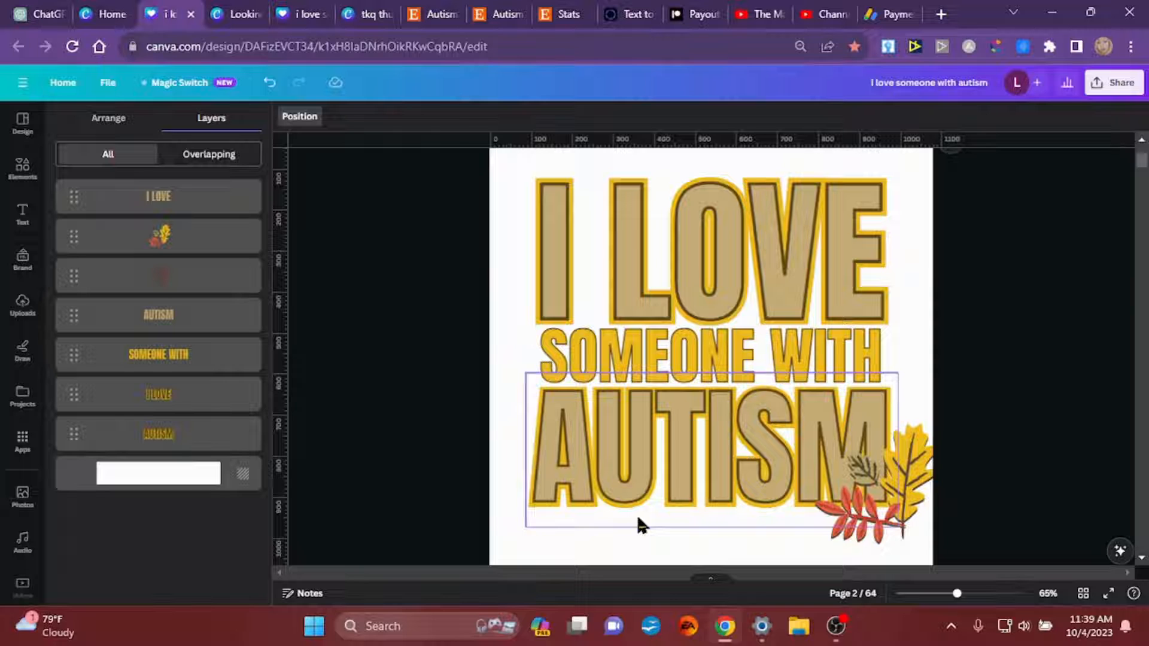
Scale all the lettering down together to about 855 by 839, recenter it, and place the leaf graphic before a reduced "AUTISM".
{"action": "left_click_drag", "start_coordinate": [459, 238], "coordinate": [670, 536]}
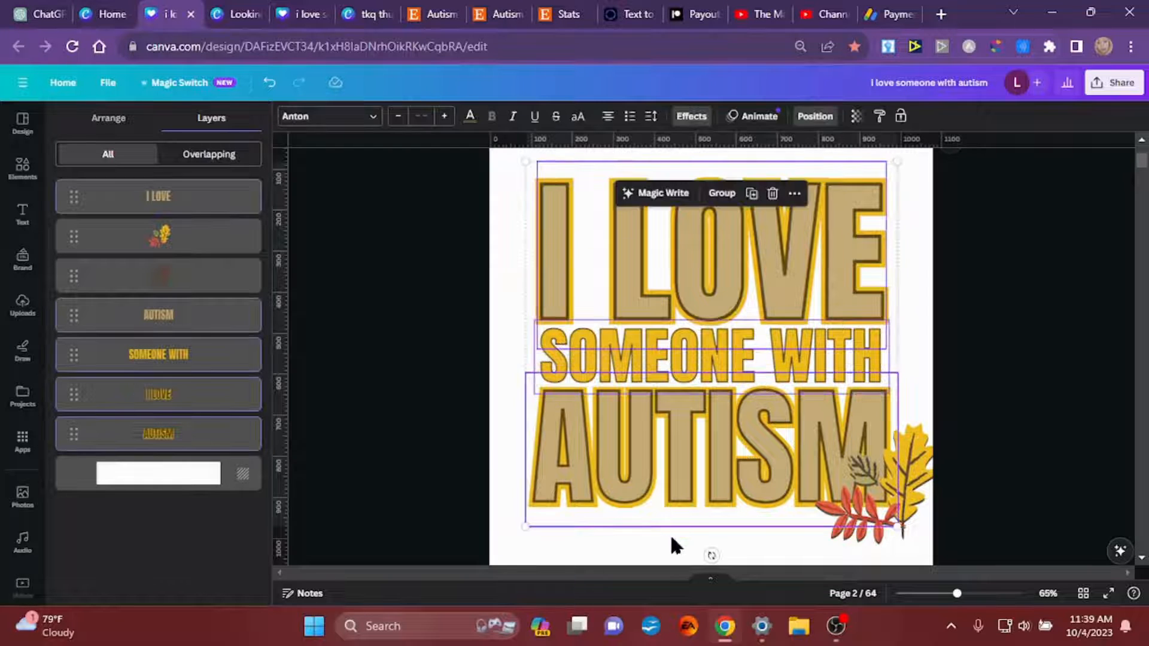
{"action": "left_click_drag", "start_coordinate": [896, 527], "coordinate": [875, 504]}
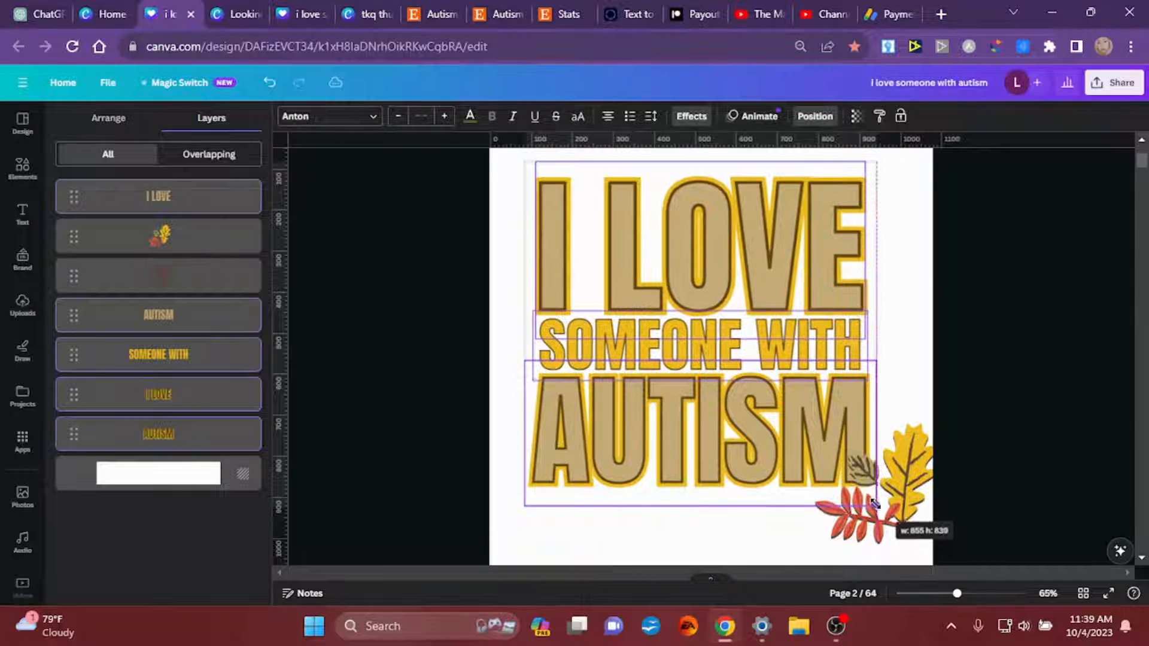
{"action": "left_click_drag", "start_coordinate": [701, 387], "coordinate": [711, 392]}
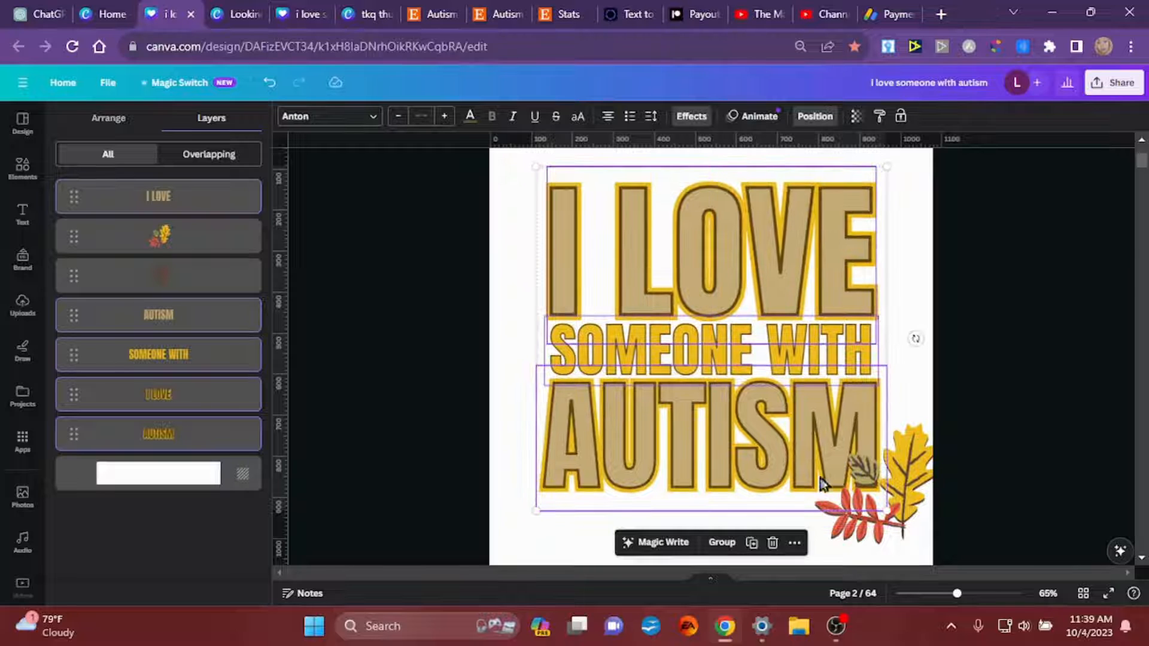
{"action": "left_click_drag", "start_coordinate": [926, 529], "coordinate": [814, 422]}
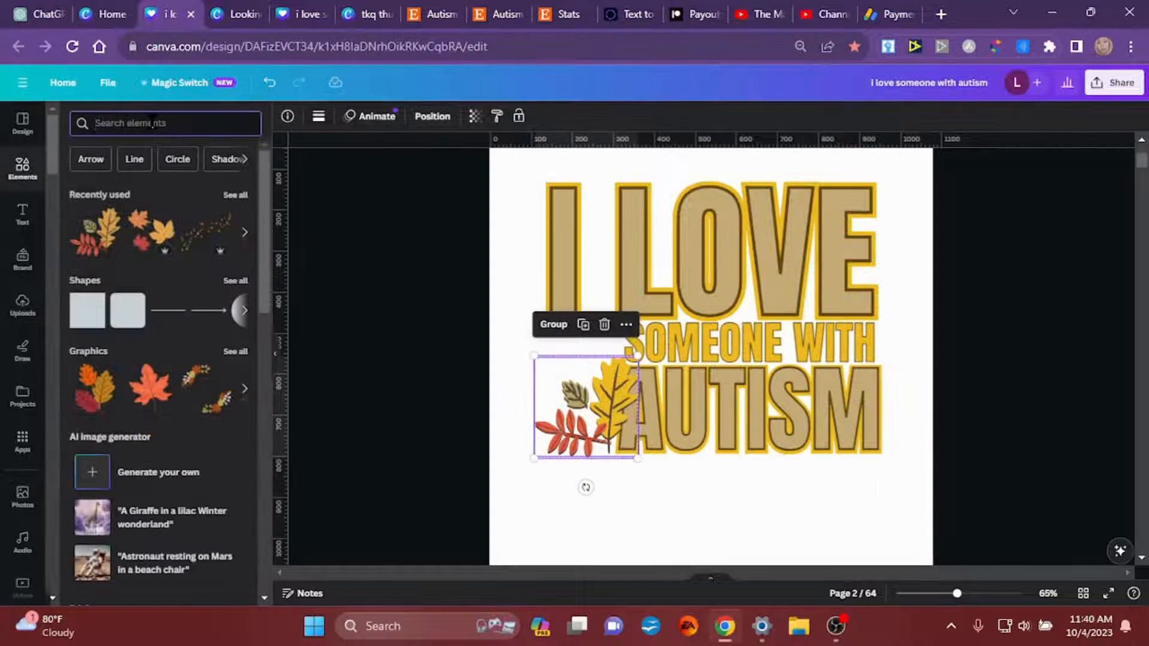
Search the elements for "COFFEE CUP" and show all of the graphics.
{"action": "left_click", "coordinate": [152, 122]}
{"action": "type", "text": "COFFEE CUP"}
{"action": "key", "text": "Return"}
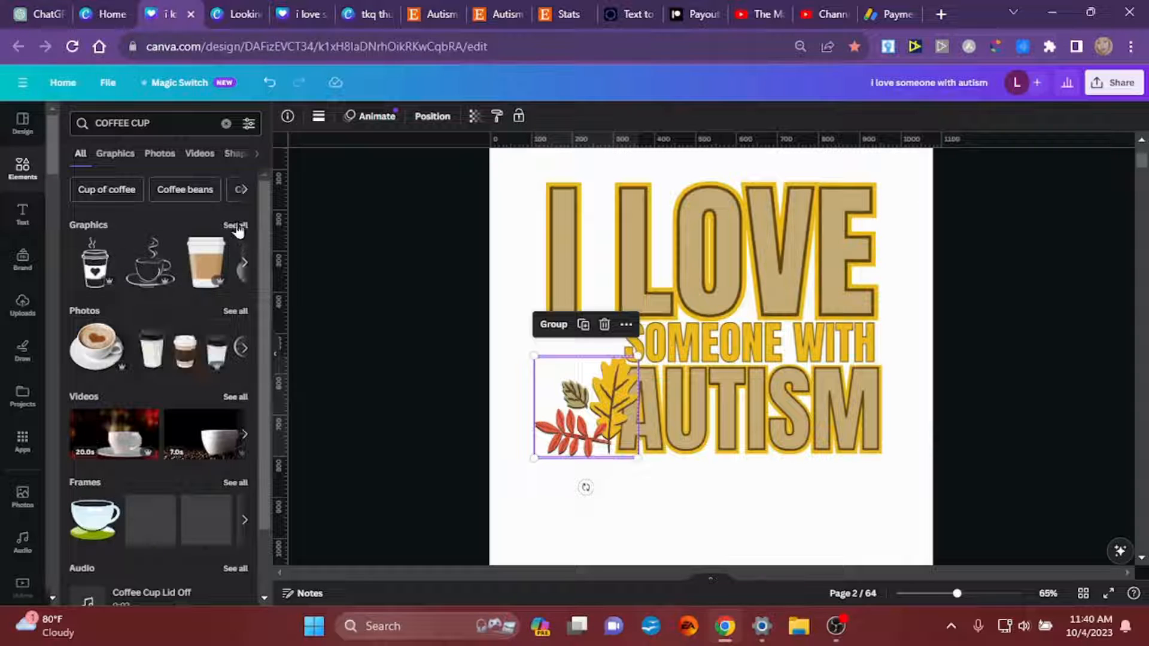
{"action": "left_click", "coordinate": [235, 225]}
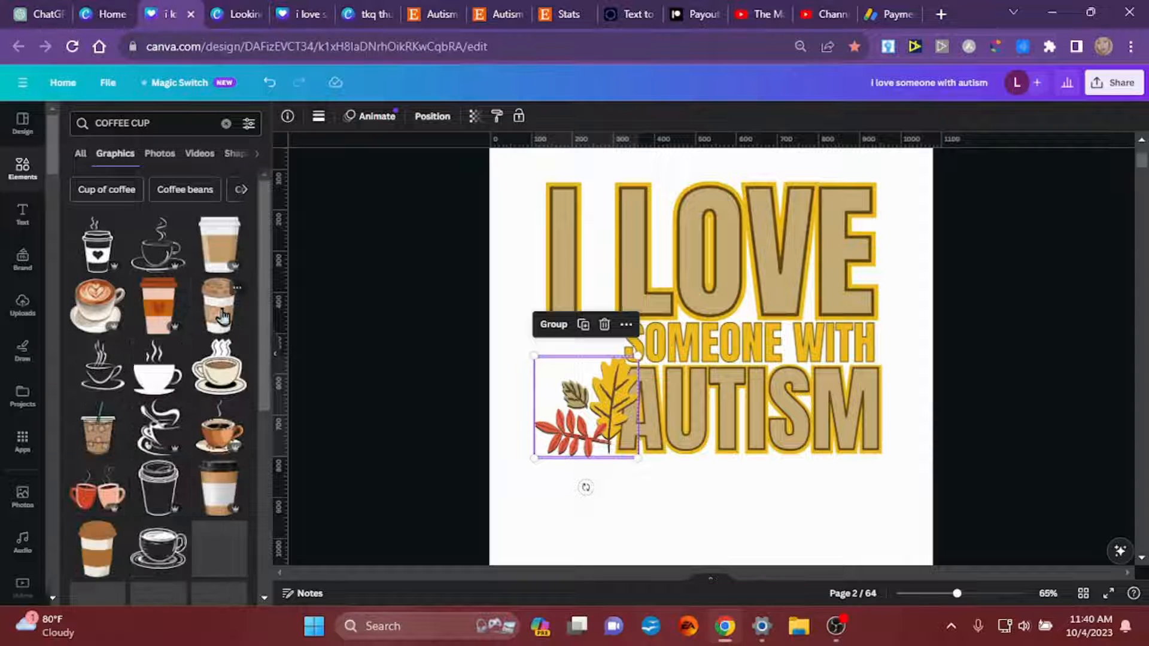
Try out the takeaway cup labelled "Coffee" and the iced coffee cup on the page, deleting each one.
{"action": "left_click", "coordinate": [219, 305]}
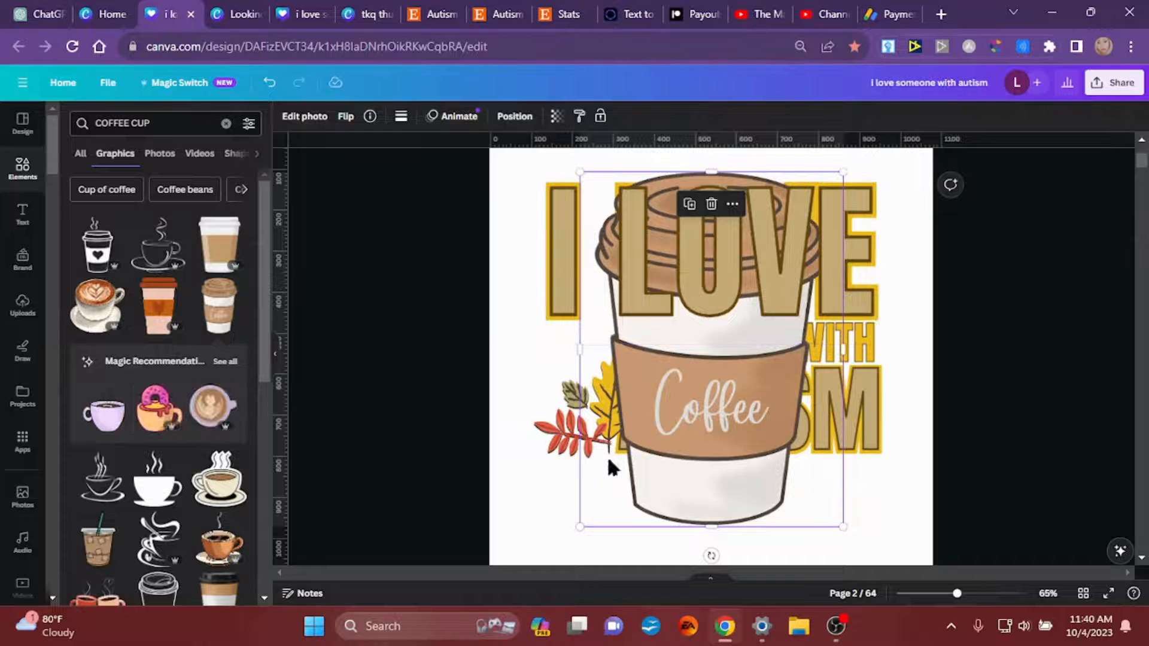
{"action": "key", "text": "Delete"}
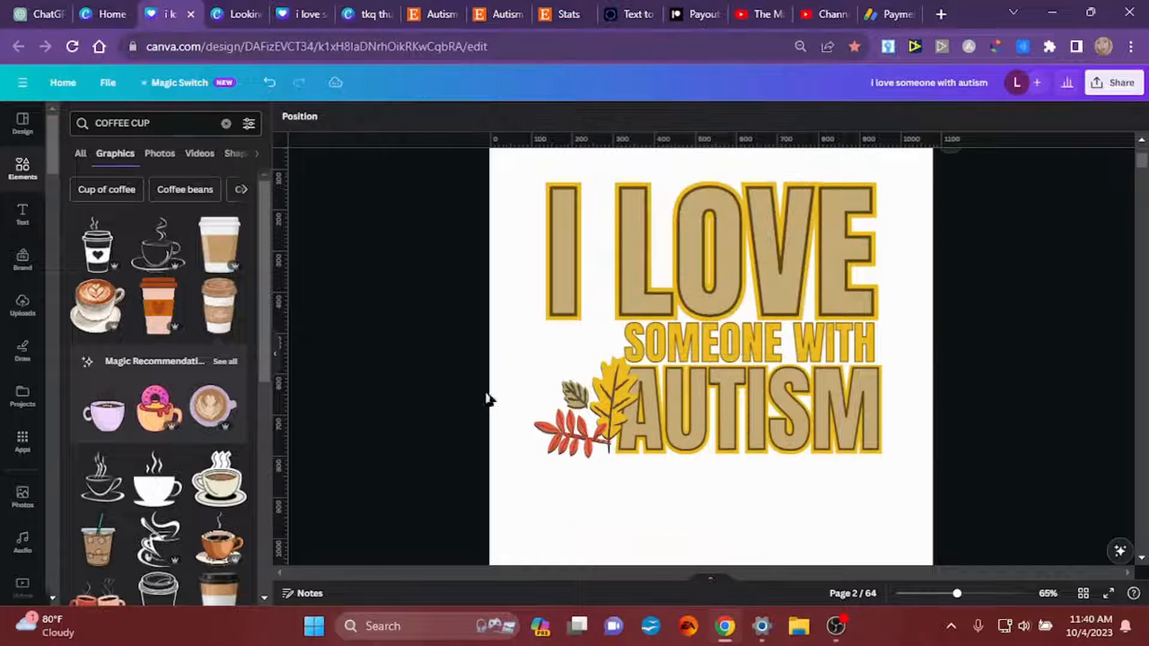
{"action": "left_click", "coordinate": [97, 545]}
{"action": "left_click_drag", "start_coordinate": [711, 389], "coordinate": [589, 412]}
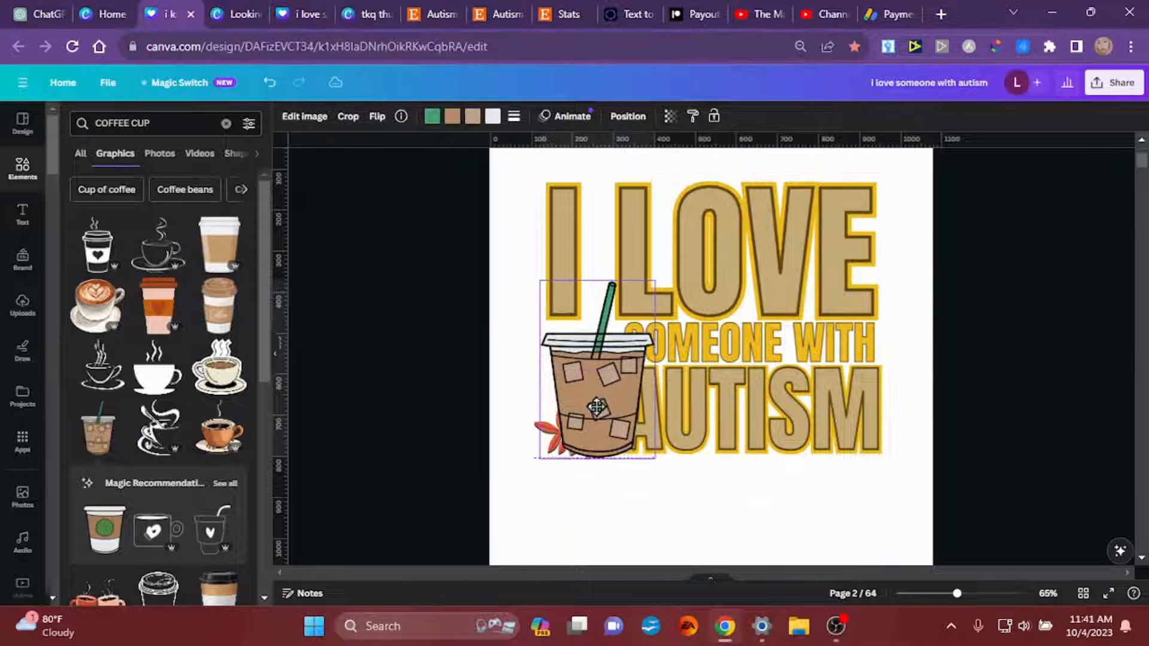
{"action": "key", "text": "Delete"}
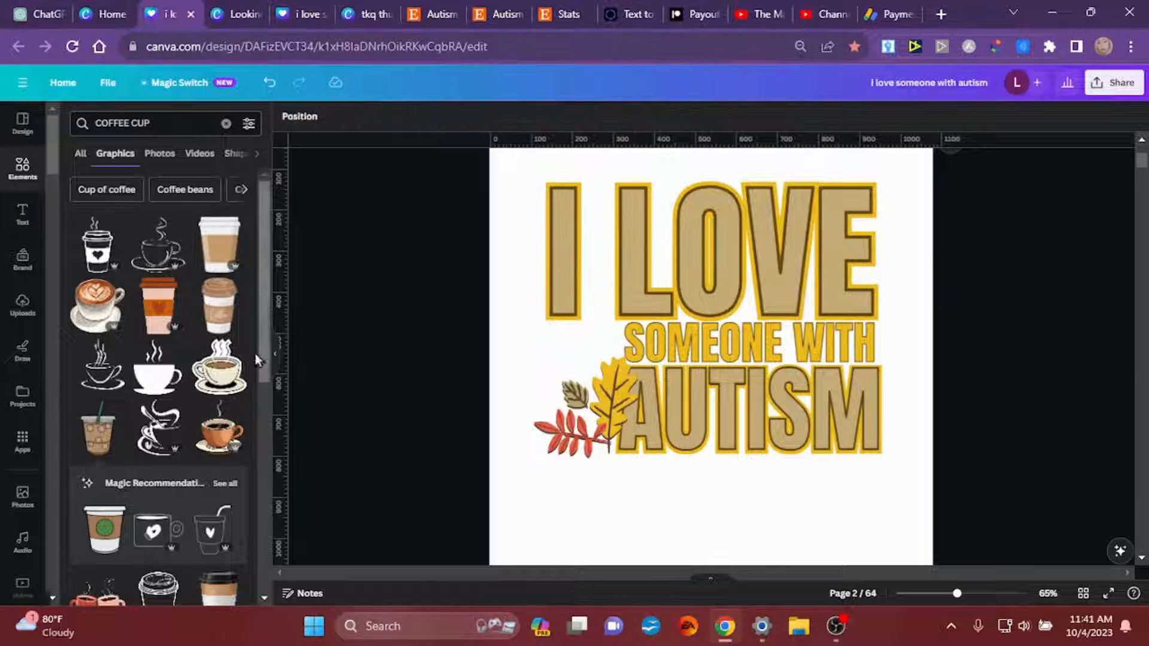
Try out the brown-lidded takeaway cup, scaled down and tilted over the leaves beside "AUTISM", and delete it.
{"action": "left_click_drag", "start_coordinate": [264, 236], "coordinate": [246, 383]}
{"action": "left_click", "coordinate": [111, 395]}
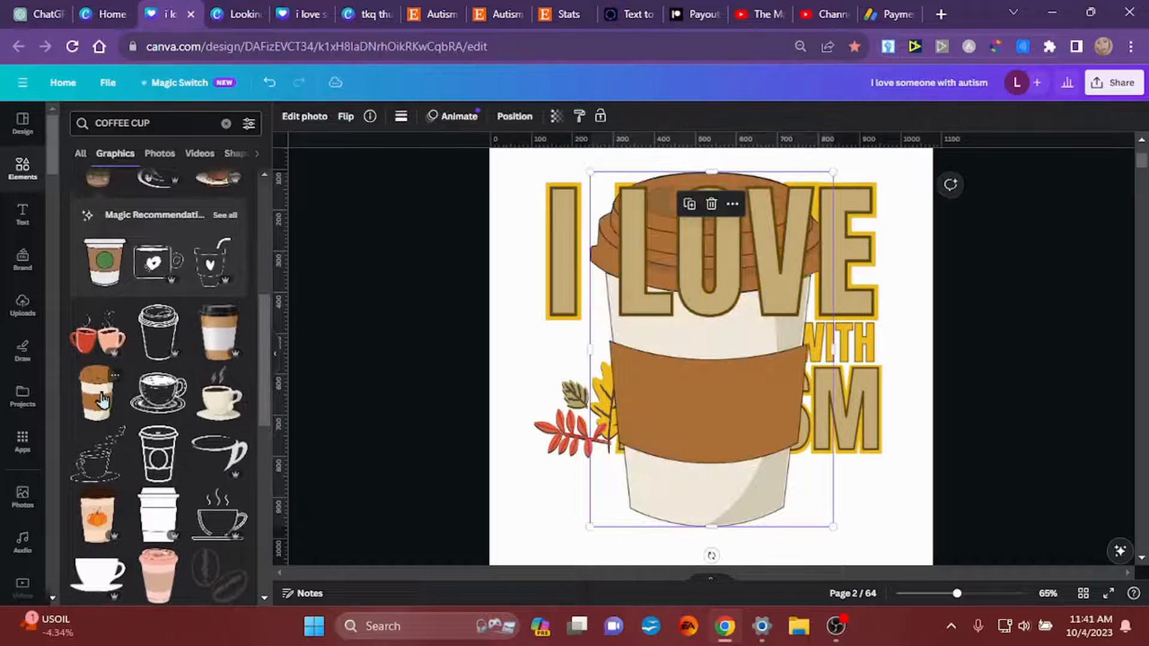
{"action": "left_click_drag", "start_coordinate": [705, 425], "coordinate": [665, 478]}
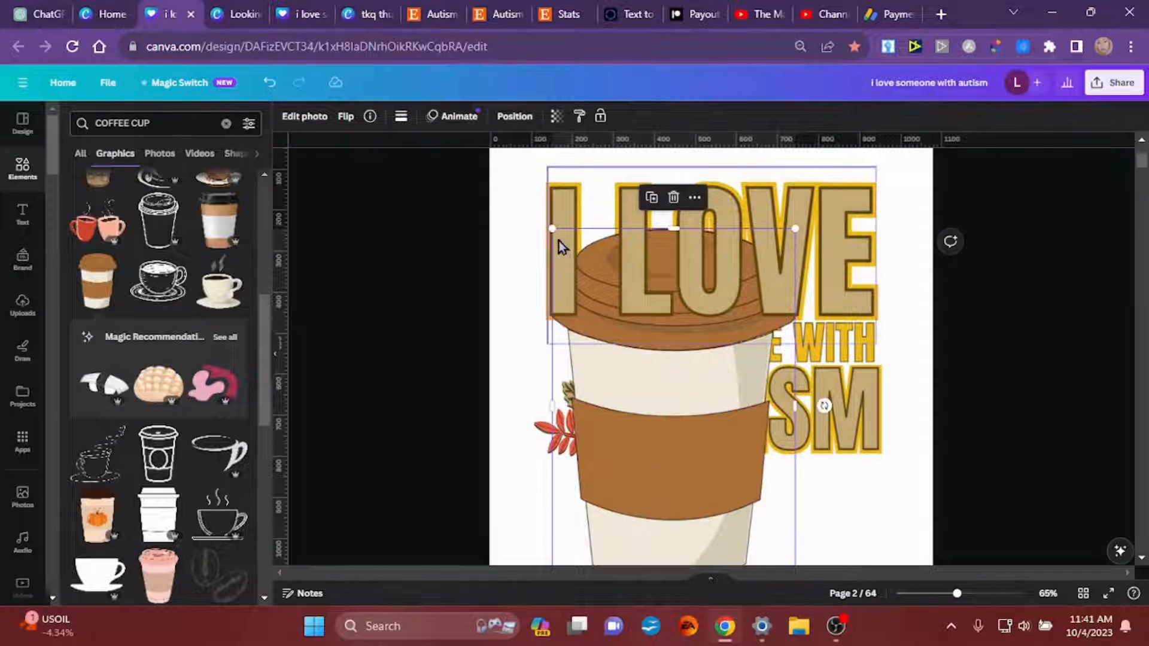
{"action": "left_click_drag", "start_coordinate": [552, 229], "coordinate": [667, 396]}
{"action": "left_click_drag", "start_coordinate": [718, 478], "coordinate": [599, 377]}
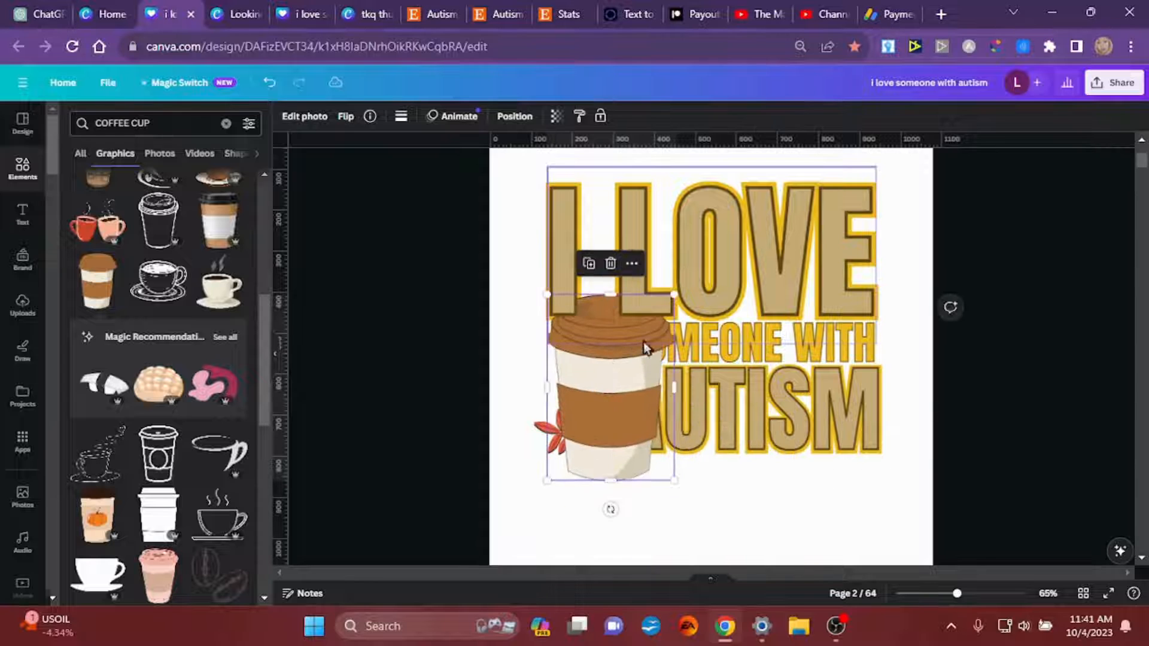
{"action": "left_click_drag", "start_coordinate": [675, 294], "coordinate": [651, 328]}
{"action": "left_click_drag", "start_coordinate": [599, 509], "coordinate": [626, 509]}
{"action": "left_click_drag", "start_coordinate": [605, 449], "coordinate": [590, 410]}
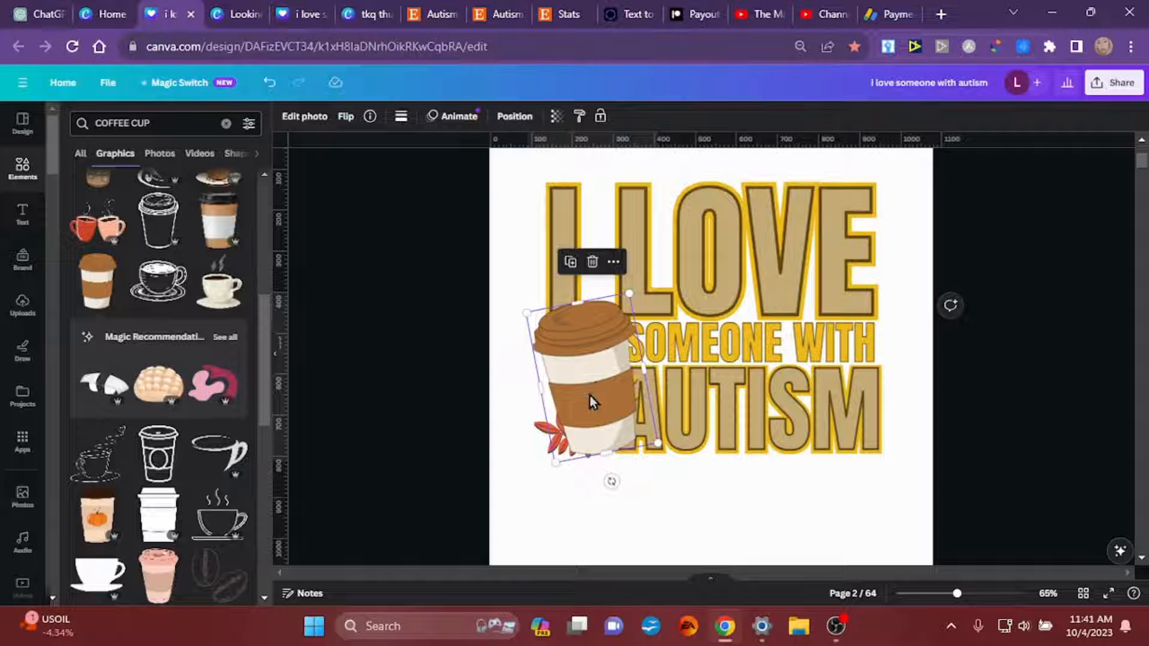
{"action": "key", "text": "Delete"}
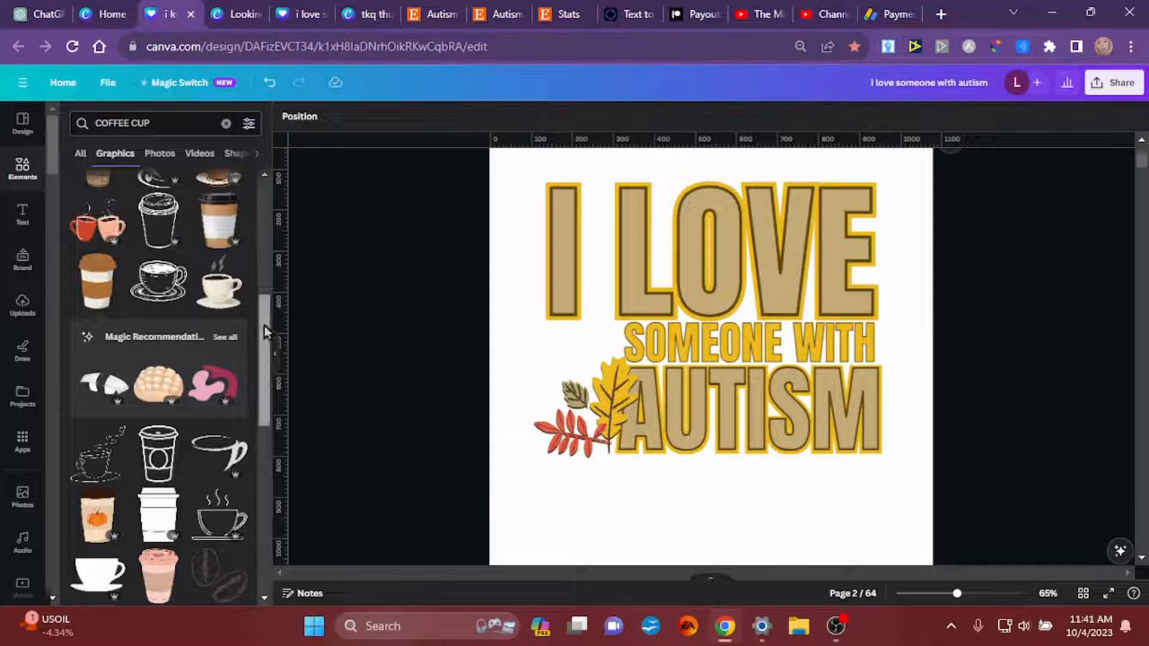
Try out the steaming coffee cup on a saucer below the lettering and delete it.
{"action": "left_click_drag", "start_coordinate": [265, 325], "coordinate": [245, 297]}
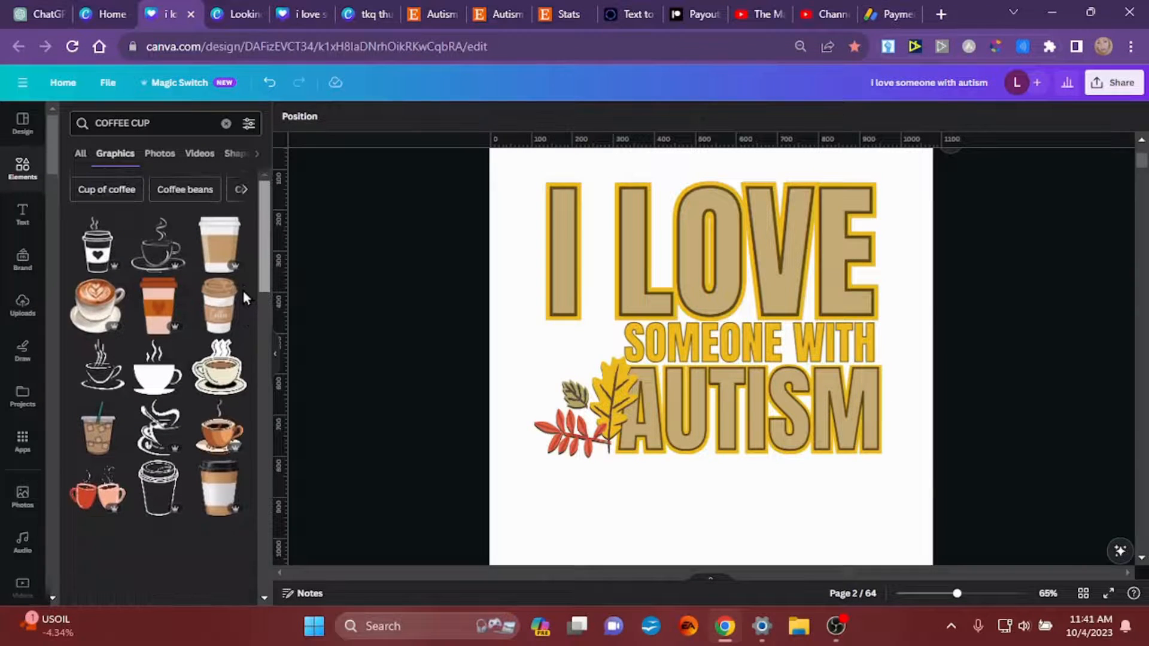
{"action": "left_click", "coordinate": [216, 383]}
{"action": "left_click_drag", "start_coordinate": [728, 354], "coordinate": [697, 489]}
{"action": "key", "text": "Delete"}
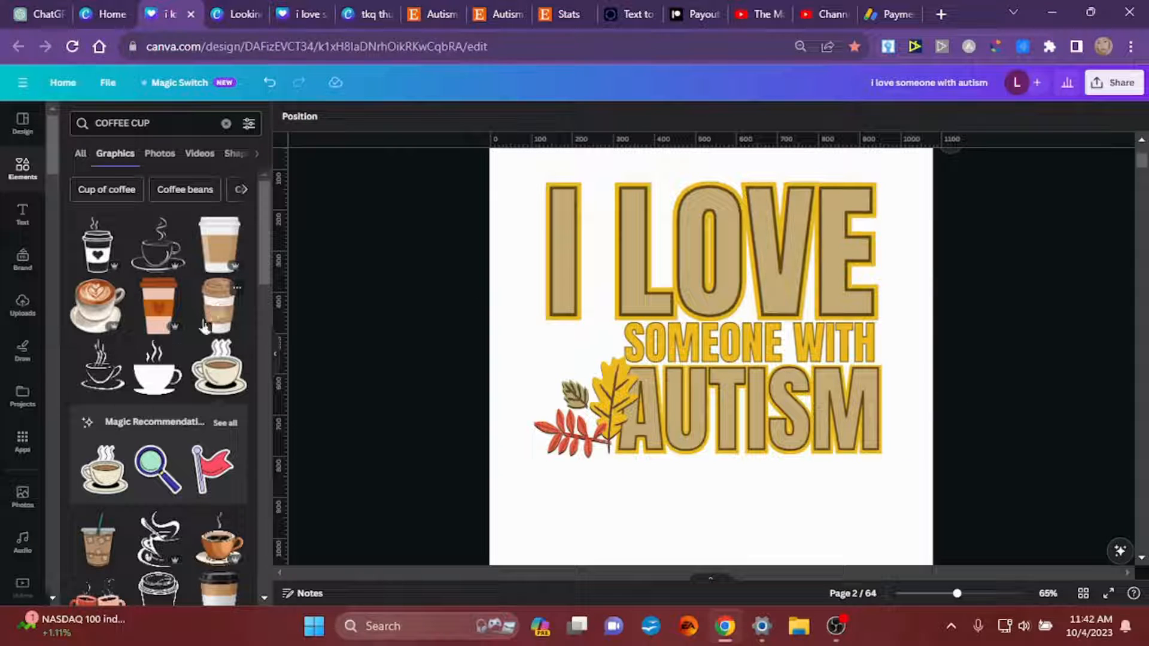
Add the iced coffee cup with the green straw, tilt it slightly and place it to the left of "AUTISM".
{"action": "left_click", "coordinate": [98, 545]}
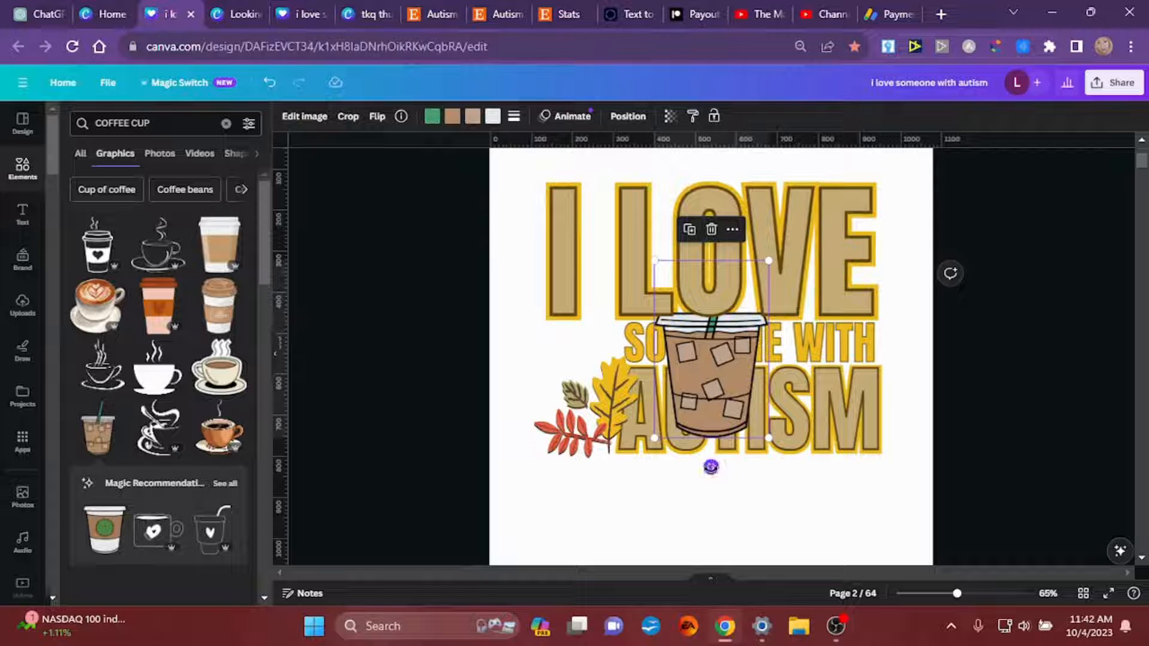
{"action": "left_click_drag", "start_coordinate": [711, 467], "coordinate": [724, 467]}
{"action": "left_click_drag", "start_coordinate": [718, 411], "coordinate": [573, 397]}
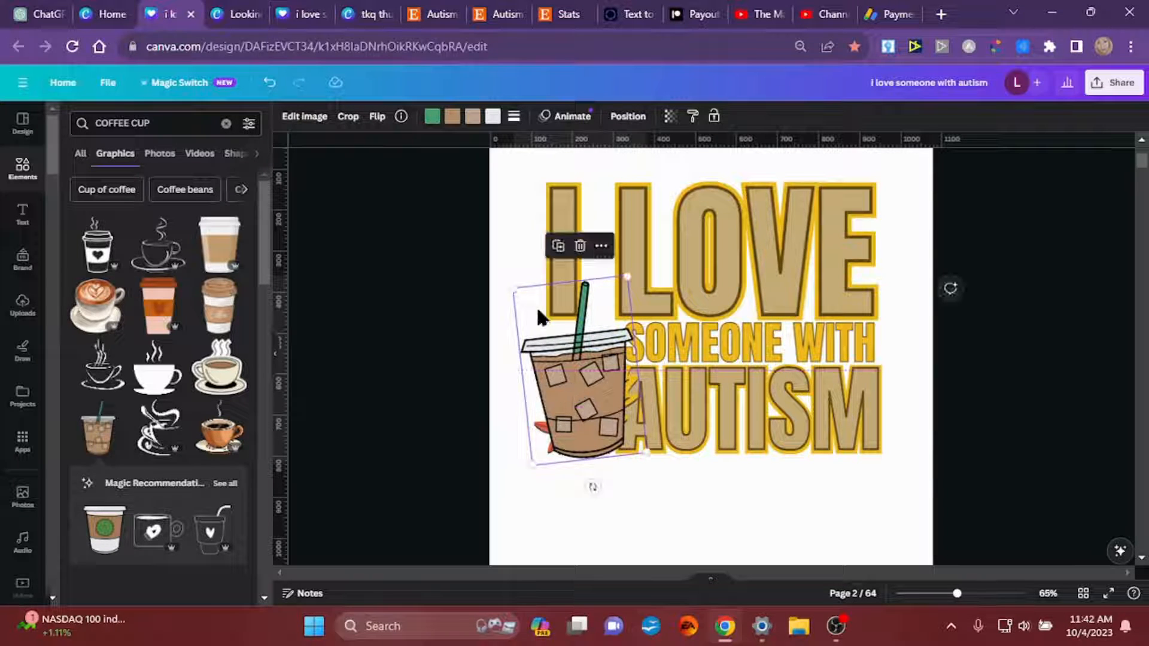
Enlarge the iced coffee cup beside "AUTISM" and move the leaf graphic with its shadow below the lettering.
{"action": "left_click_drag", "start_coordinate": [510, 285], "coordinate": [495, 257]}
{"action": "left_click_drag", "start_coordinate": [555, 374], "coordinate": [551, 285]}
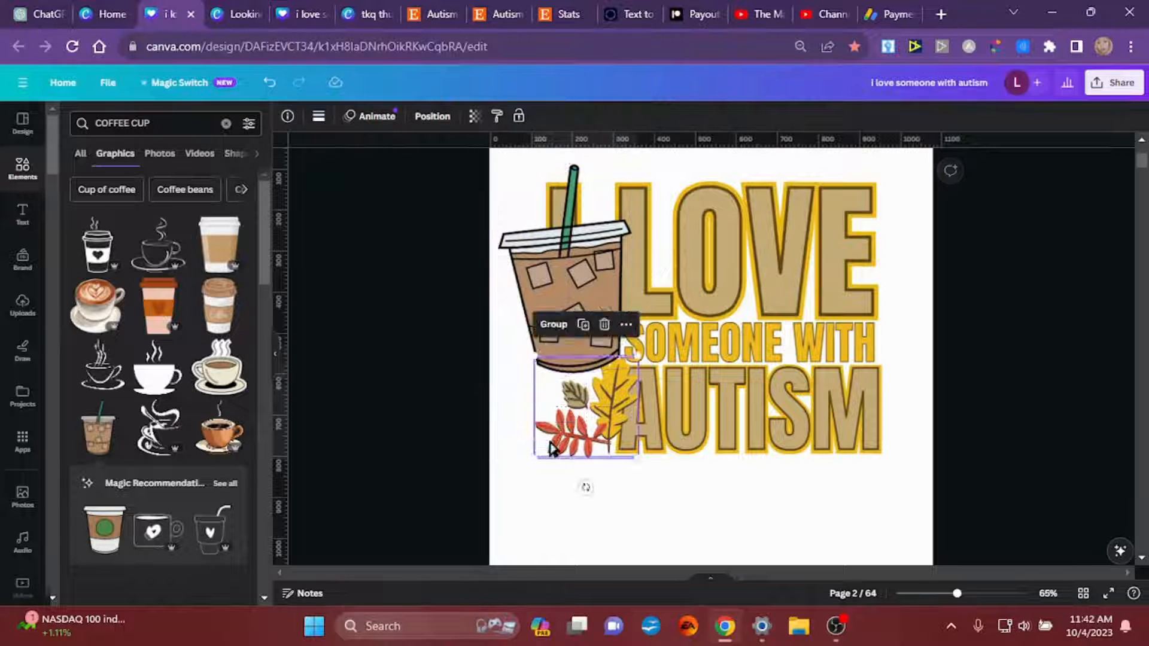
{"action": "left_click_drag", "start_coordinate": [585, 482], "coordinate": [527, 581]}
{"action": "left_click_drag", "start_coordinate": [569, 311], "coordinate": [570, 387]}
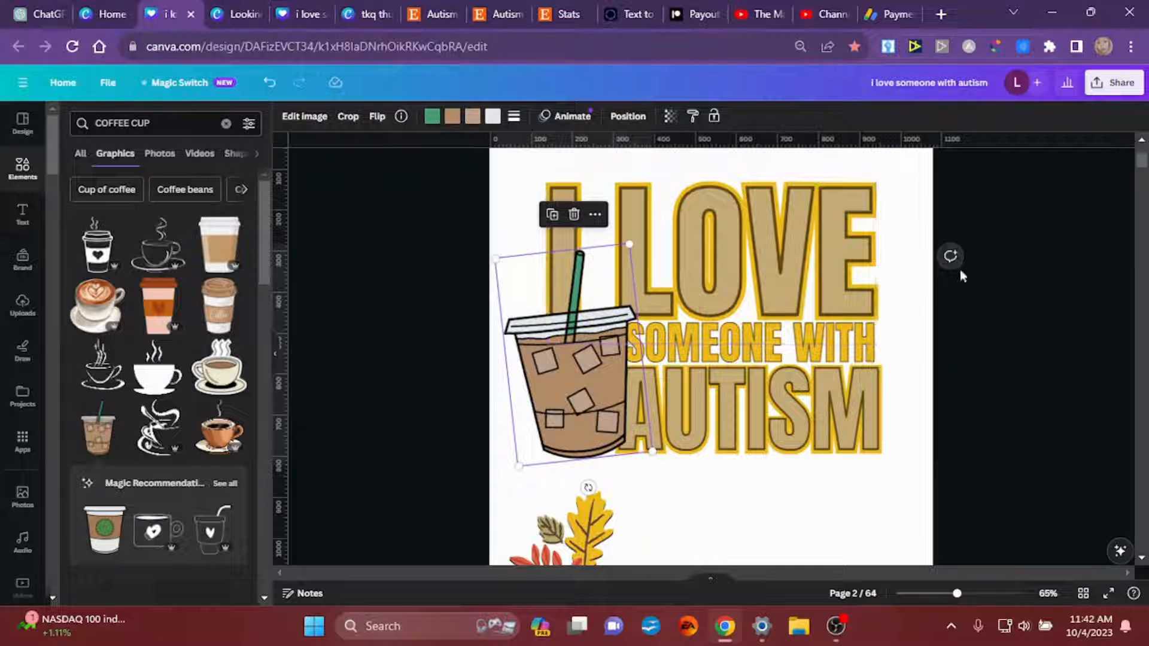
Group the layered "I LOVE" texts and the layered "AUTISM" texts, and scale the "AUTISM" group down to font size 169.
{"action": "left_click", "coordinate": [852, 249]}
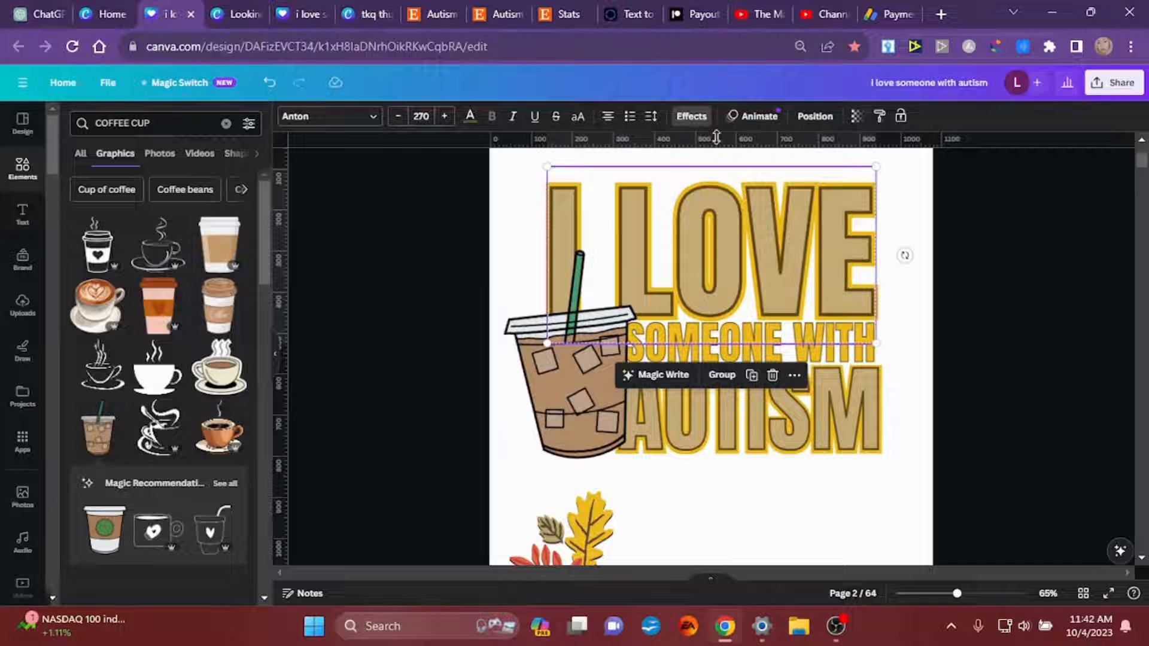
{"action": "left_click", "coordinate": [722, 374]}
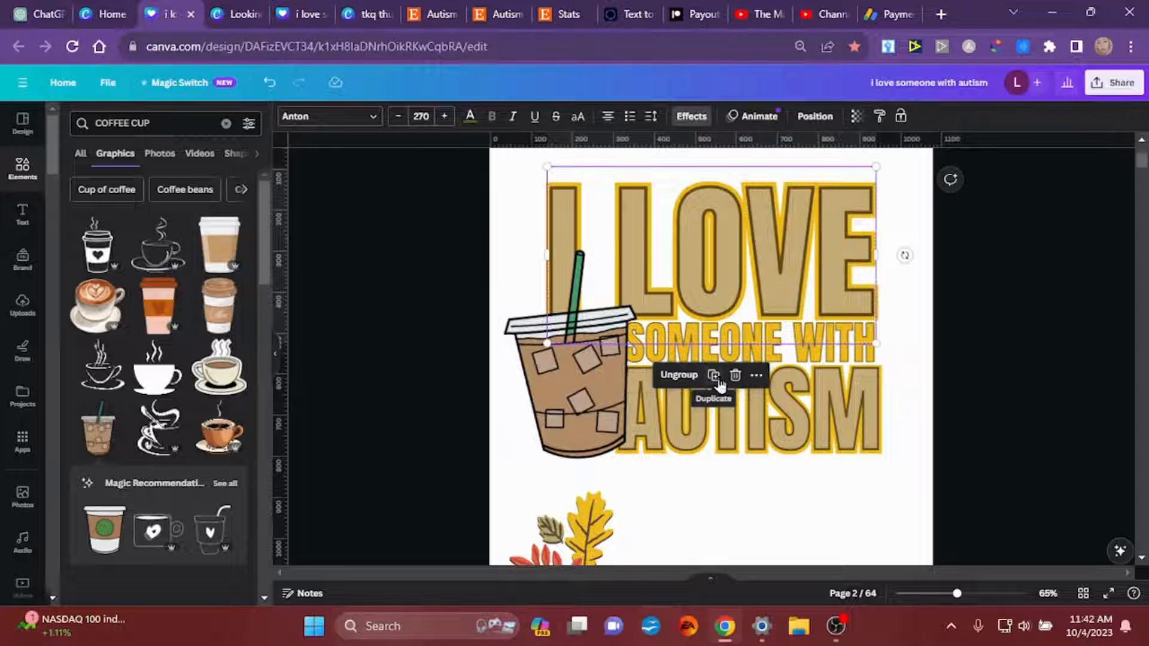
{"action": "left_click_drag", "start_coordinate": [945, 444], "coordinate": [841, 441]}
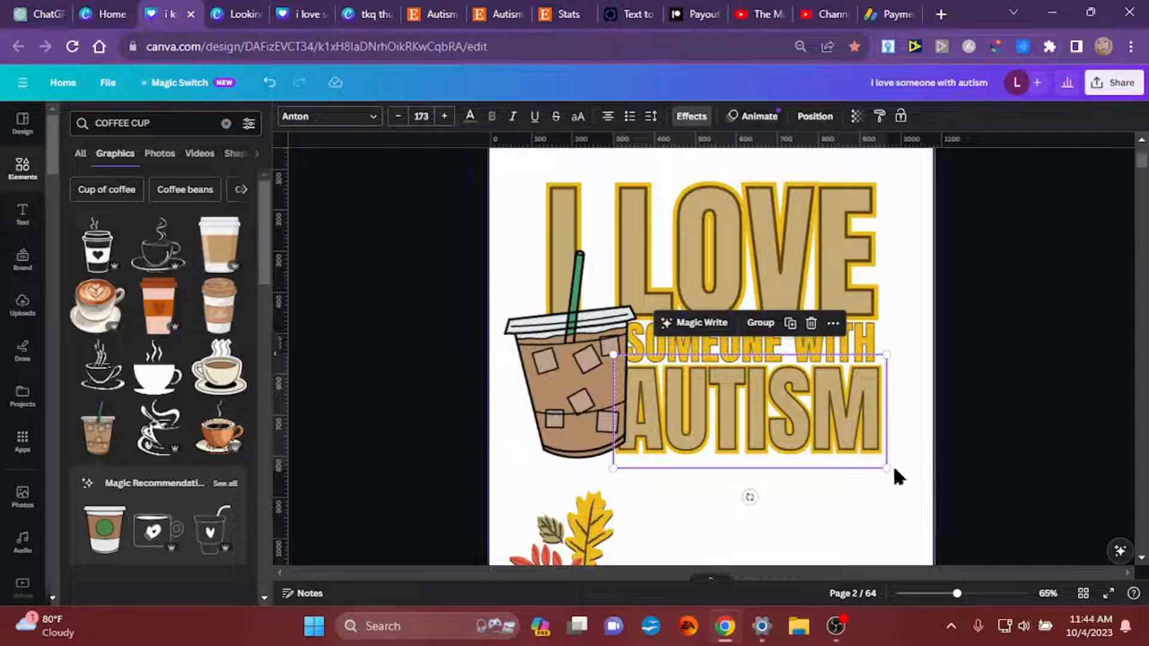
{"action": "left_click", "coordinate": [761, 322]}
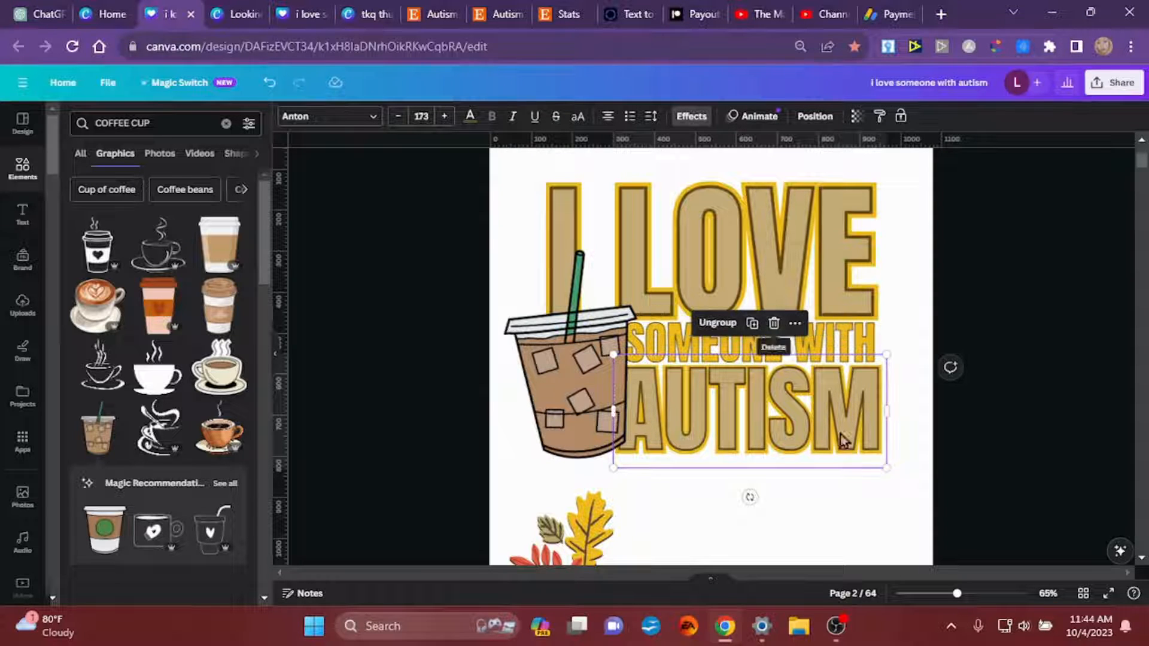
{"action": "left_click_drag", "start_coordinate": [887, 468], "coordinate": [879, 465]}
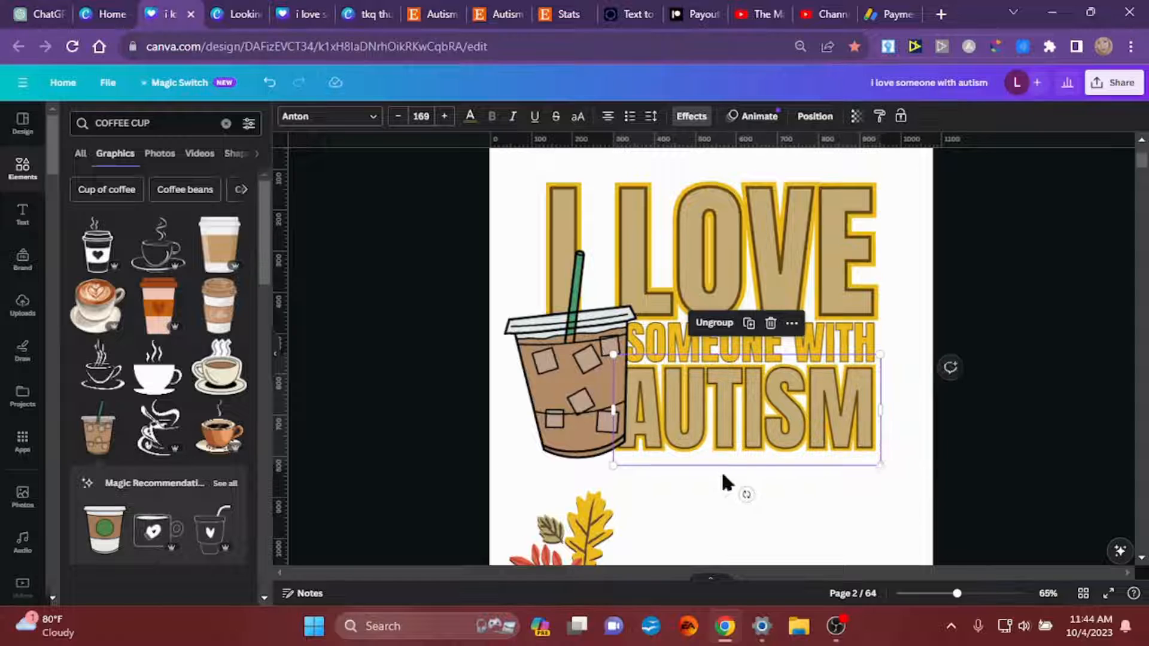
Delete the leaf graphic and its shadow below the lettering.
{"action": "left_click", "coordinate": [653, 524]}
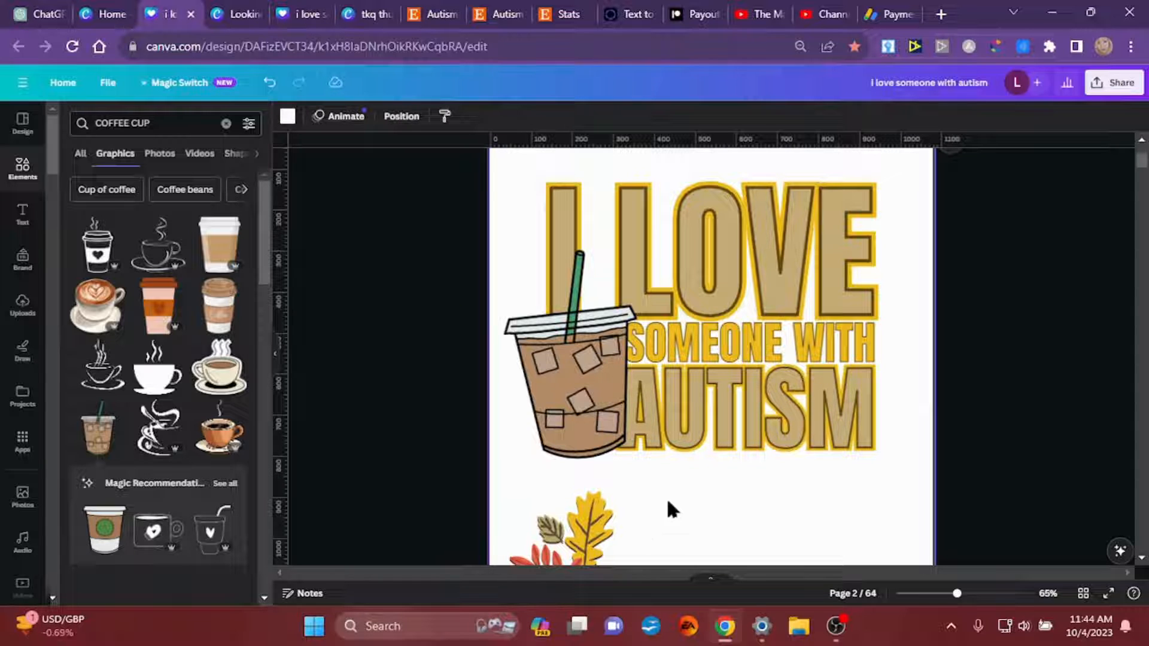
{"action": "left_click_drag", "start_coordinate": [662, 536], "coordinate": [577, 449]}
{"action": "key", "text": "Delete"}
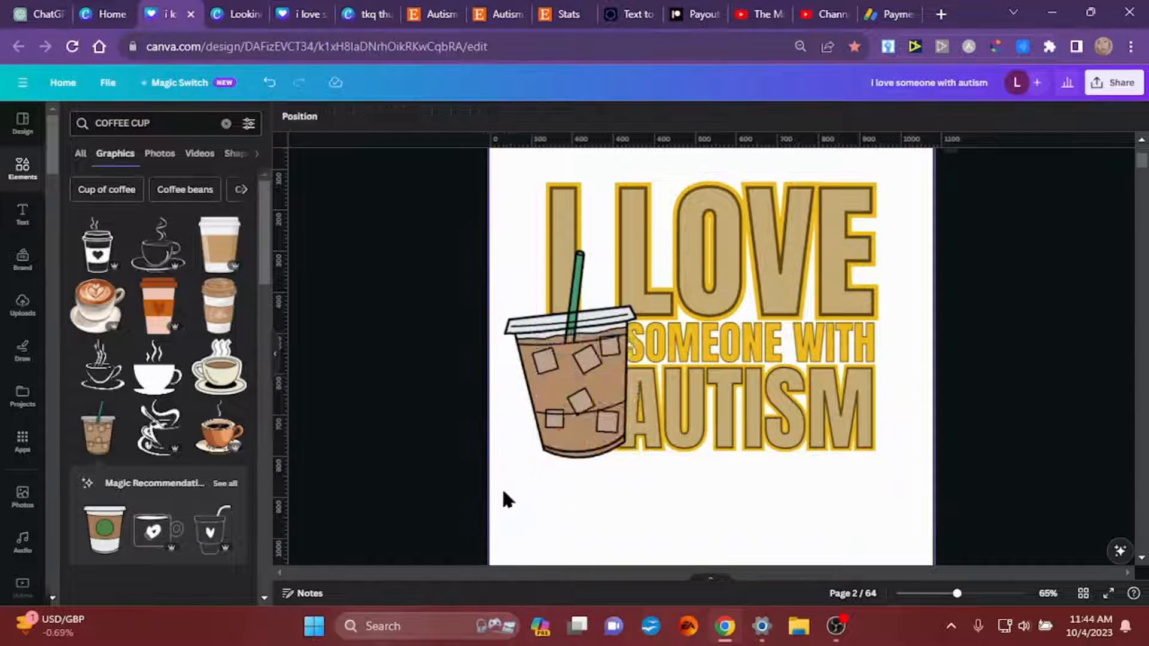
Scale the iced coffee cup down slightly and nudge it up closer to the start of "AUTISM".
{"action": "left_click", "coordinate": [583, 401]}
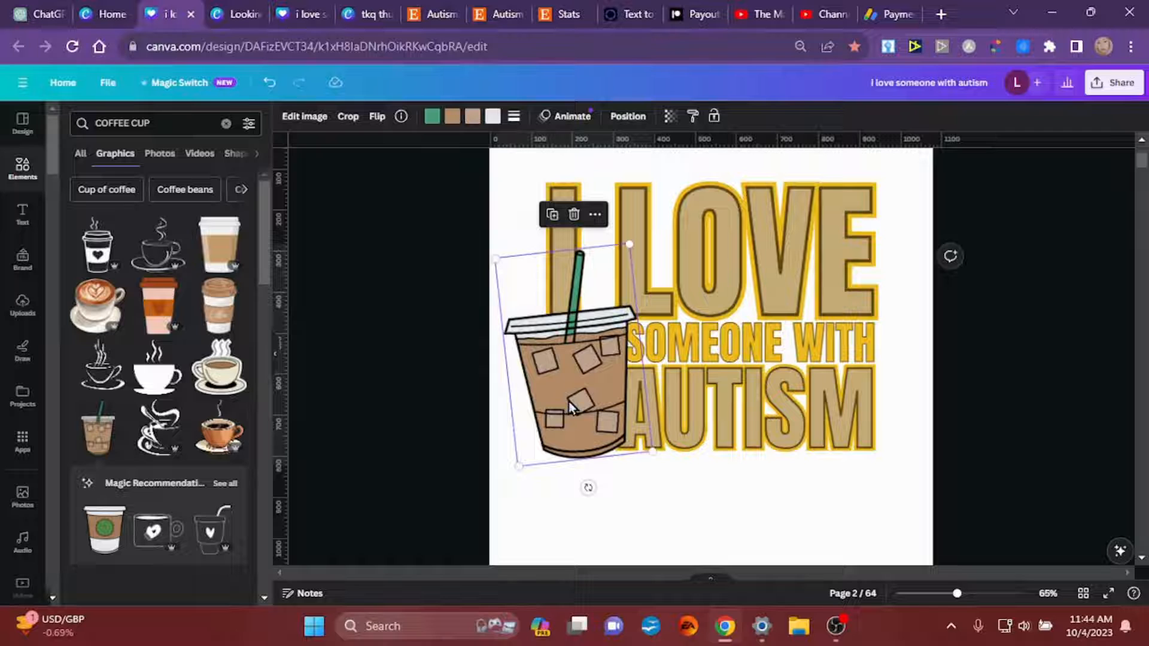
{"action": "left_click_drag", "start_coordinate": [629, 246], "coordinate": [623, 258]}
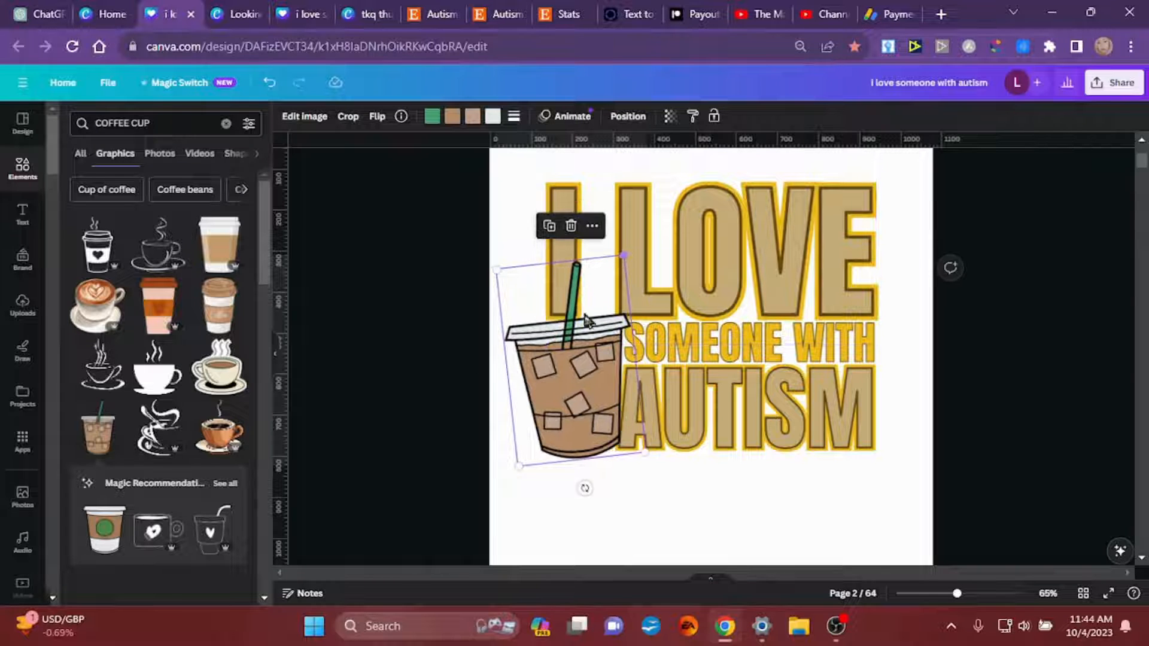
{"action": "left_click_drag", "start_coordinate": [568, 375], "coordinate": [573, 368]}
{"action": "left_click", "coordinate": [535, 515]}
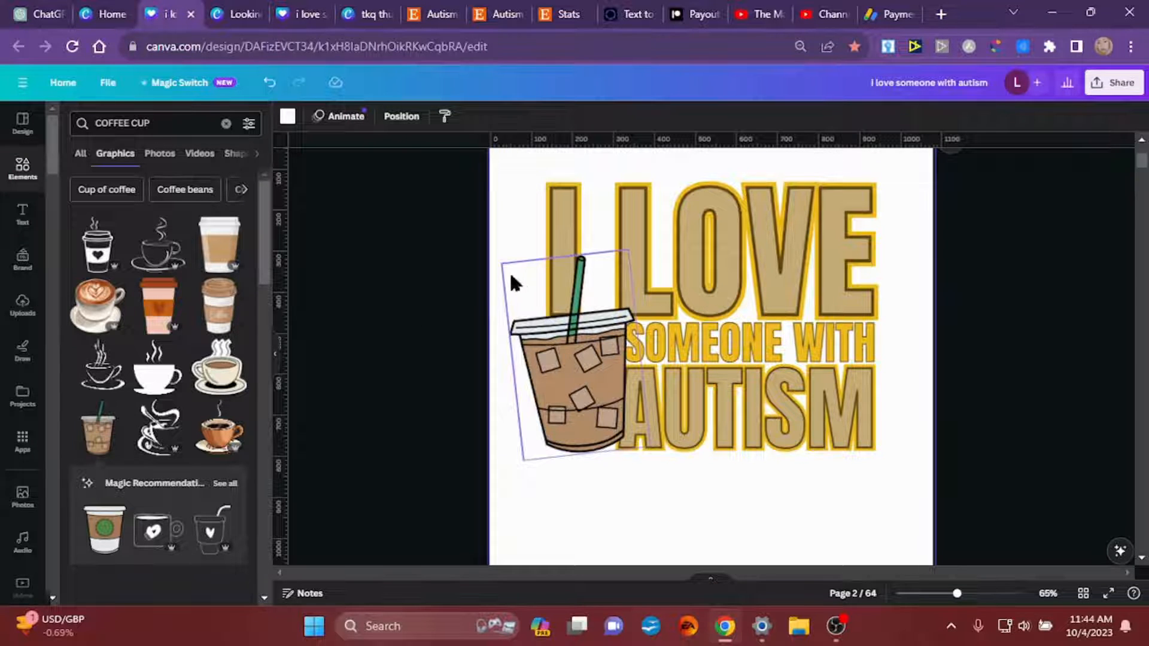
Shrink the iced coffee cup slightly from its upper corner, keeping its base beside the start of "AUTISM".
{"action": "left_click", "coordinate": [550, 375]}
{"action": "left_click_drag", "start_coordinate": [502, 263], "coordinate": [510, 274]}
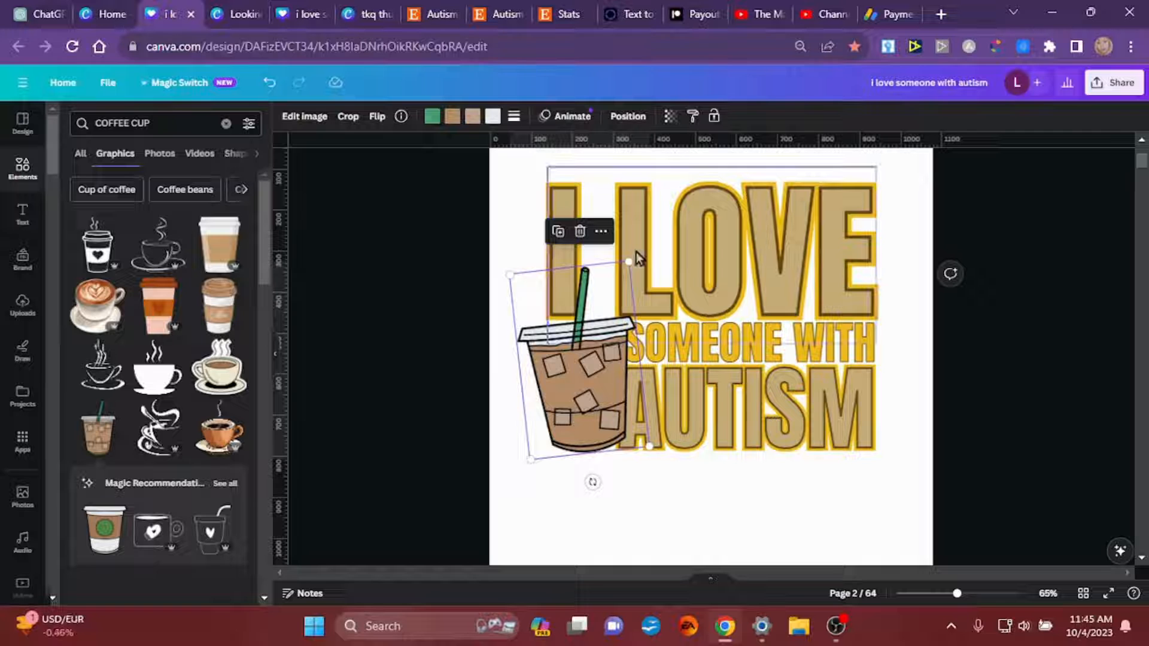
{"action": "left_click", "coordinate": [634, 503]}
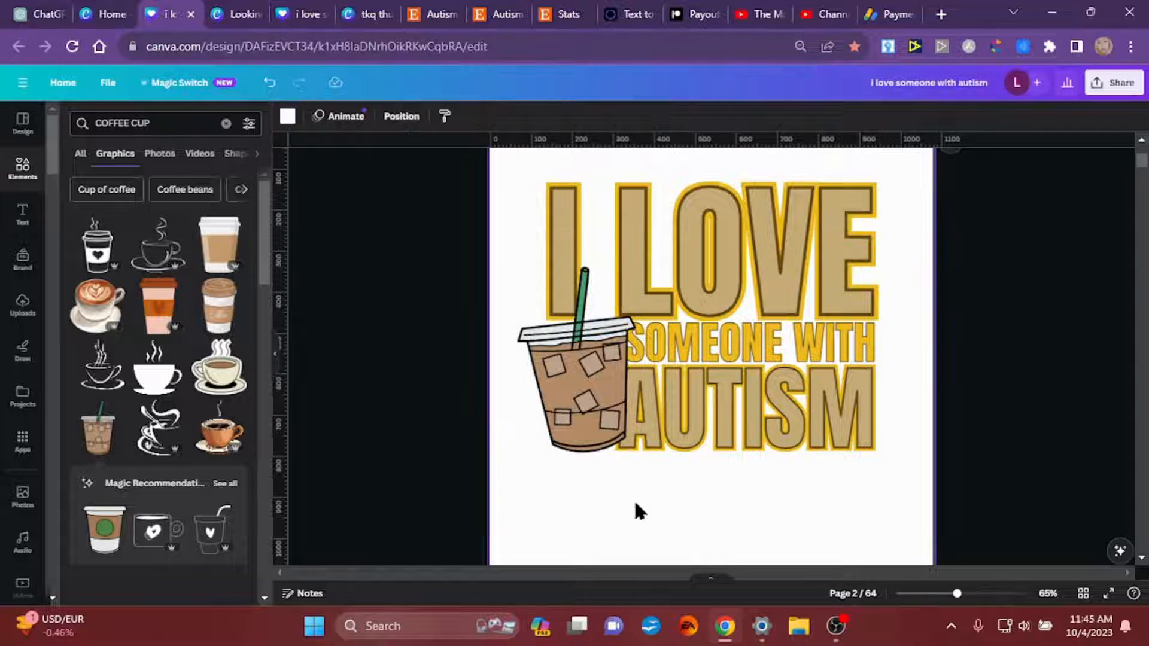
Group the lettering with the iced coffee cup, enlarge the group to nearly the page width, and shift it slightly left.
{"action": "left_click_drag", "start_coordinate": [416, 233], "coordinate": [1064, 471]}
{"action": "left_click", "coordinate": [706, 496]}
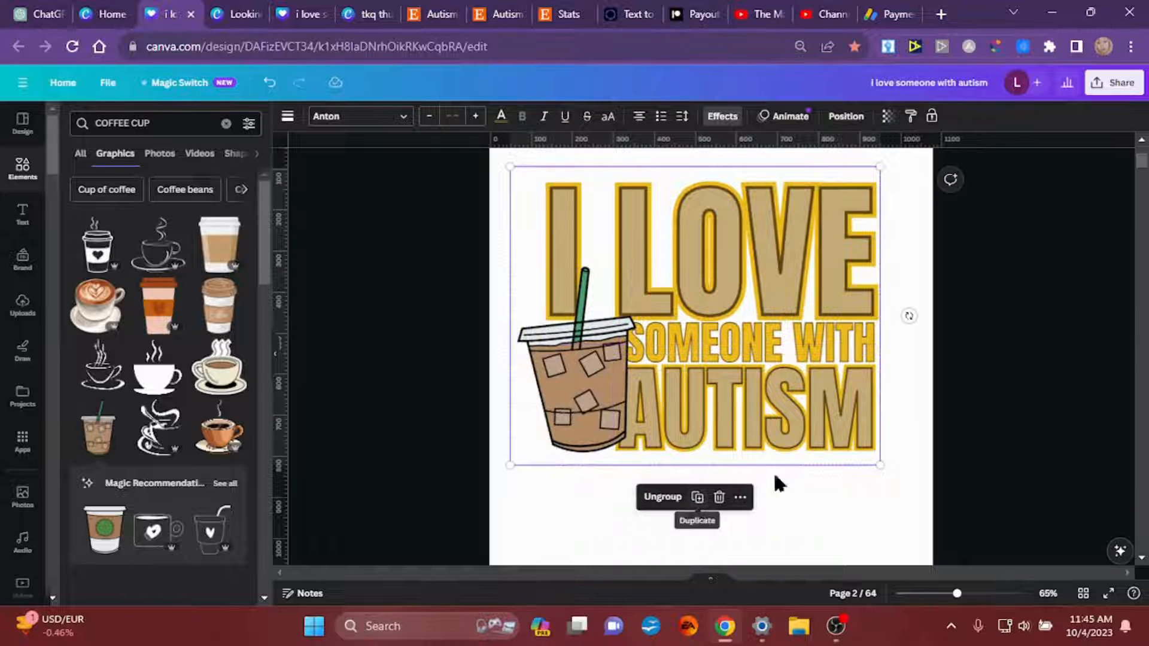
{"action": "left_click", "coordinate": [811, 482]}
{"action": "left_click", "coordinate": [857, 461]}
{"action": "left_click_drag", "start_coordinate": [884, 465], "coordinate": [931, 504]}
{"action": "left_click_drag", "start_coordinate": [505, 508], "coordinate": [495, 521]}
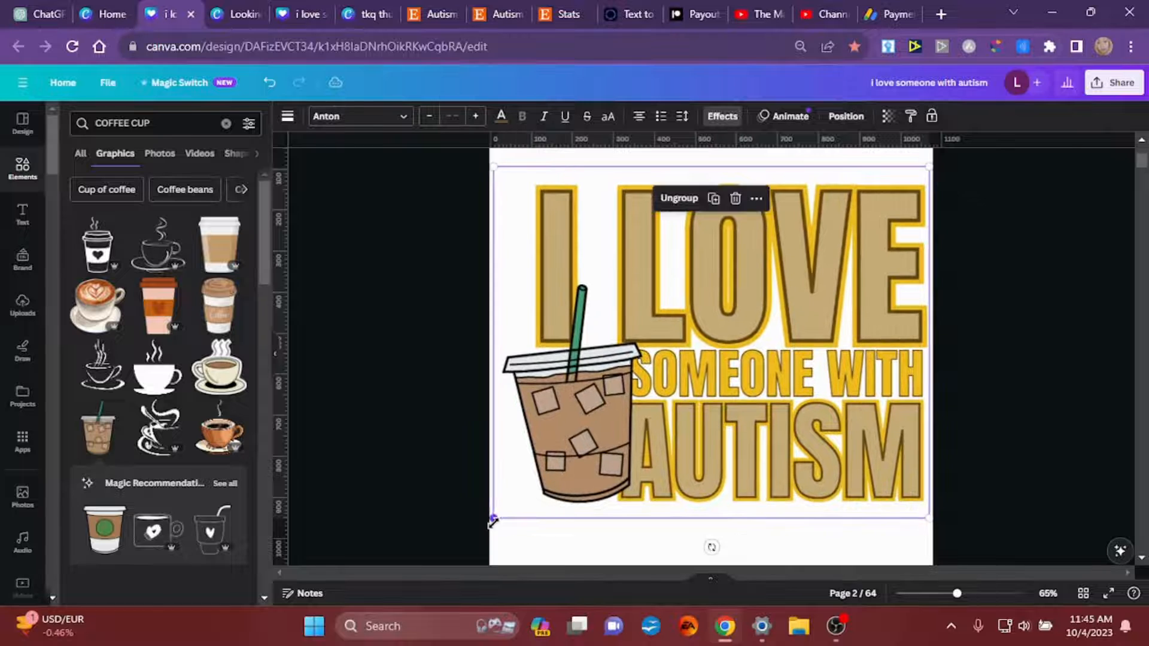
{"action": "left_click_drag", "start_coordinate": [677, 445], "coordinate": [667, 445]}
{"action": "left_click", "coordinate": [584, 434]}
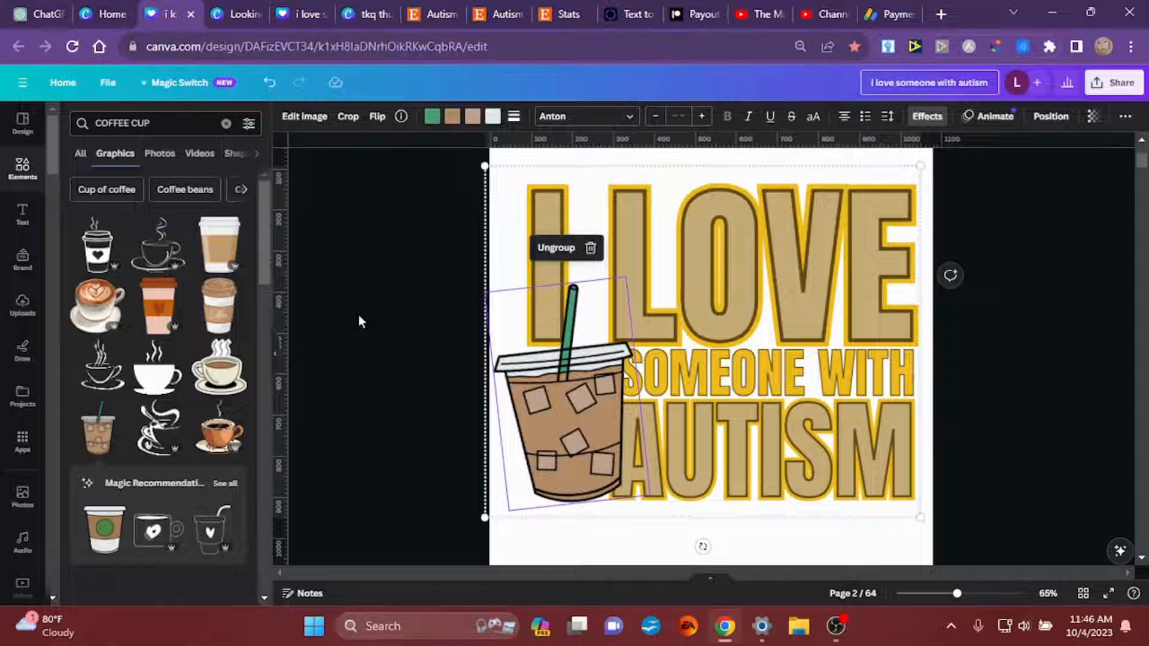
Search the graphics library for "square".
{"action": "left_click", "coordinate": [168, 124]}
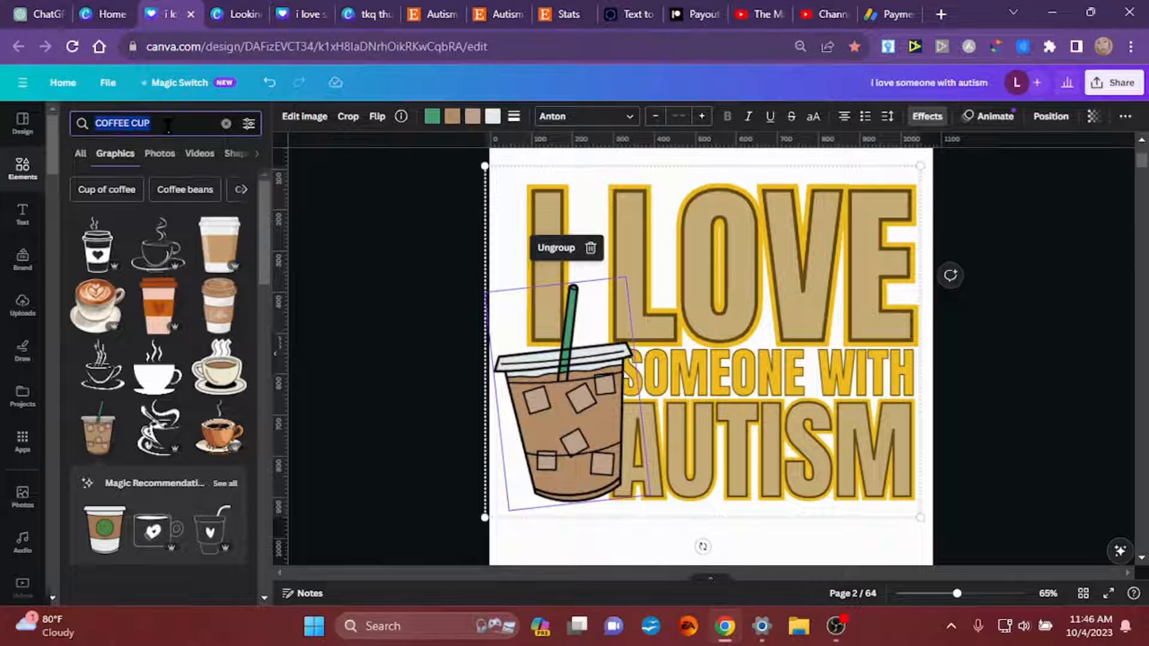
{"action": "type", "text": "tri"}
{"action": "key", "text": "BackSpace"}
{"action": "key", "text": "BackSpace"}
{"action": "key", "text": "BackSpace"}
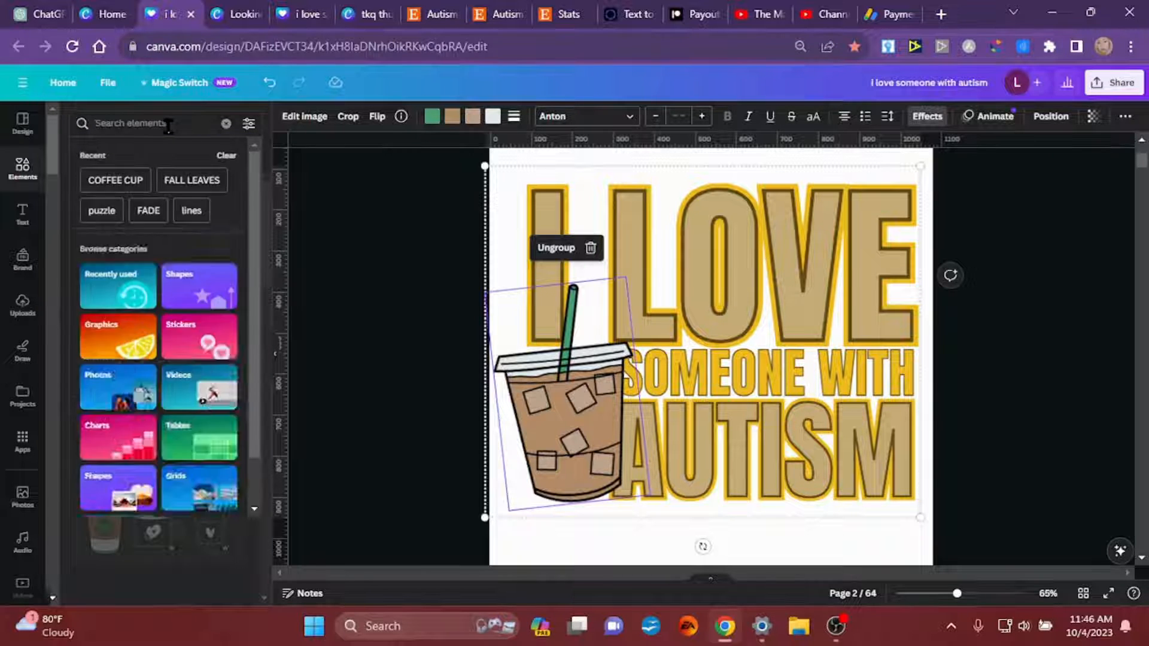
{"action": "type", "text": "square"}
{"action": "key", "text": "Return"}
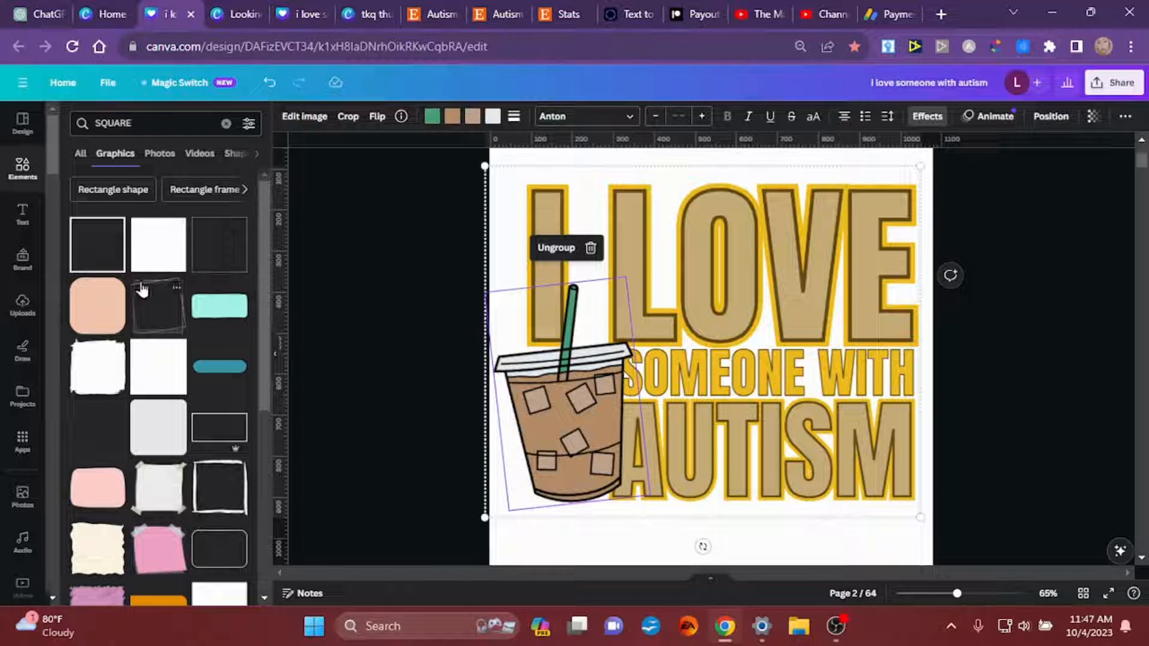
Add a square outline over the iced coffee cup, shrink it to about the cup's width and tilt it to match the cup.
{"action": "left_click", "coordinate": [96, 245]}
{"action": "left_click_drag", "start_coordinate": [694, 368], "coordinate": [563, 432]}
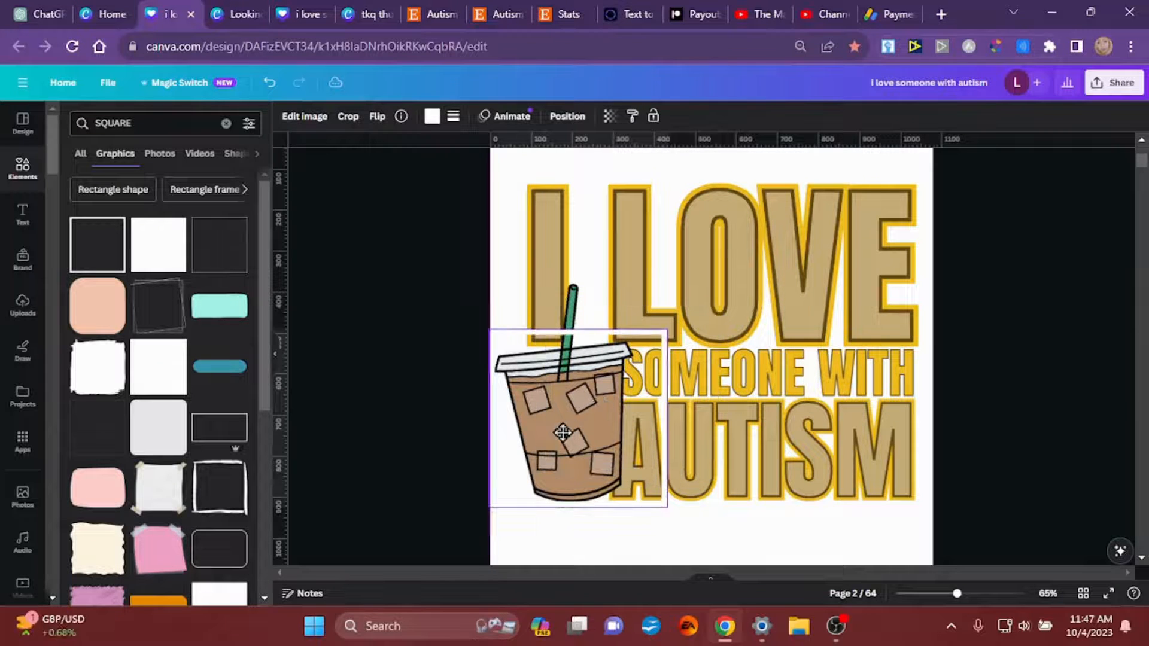
{"action": "left_click_drag", "start_coordinate": [667, 507], "coordinate": [622, 462]}
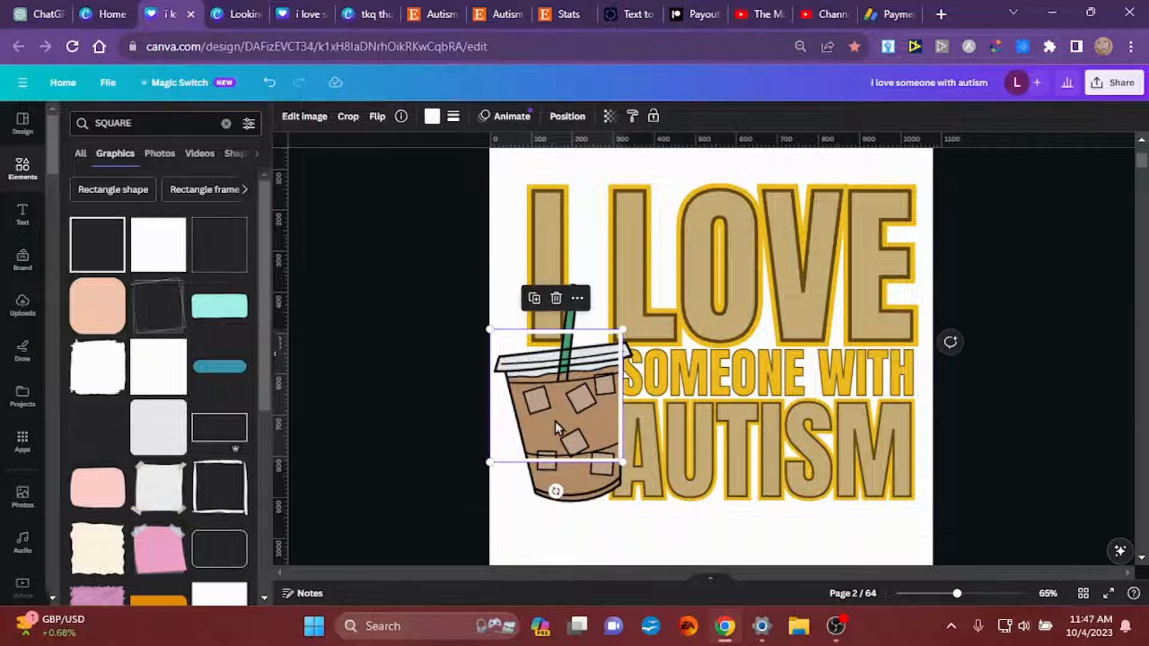
{"action": "left_click_drag", "start_coordinate": [556, 491], "coordinate": [583, 515]}
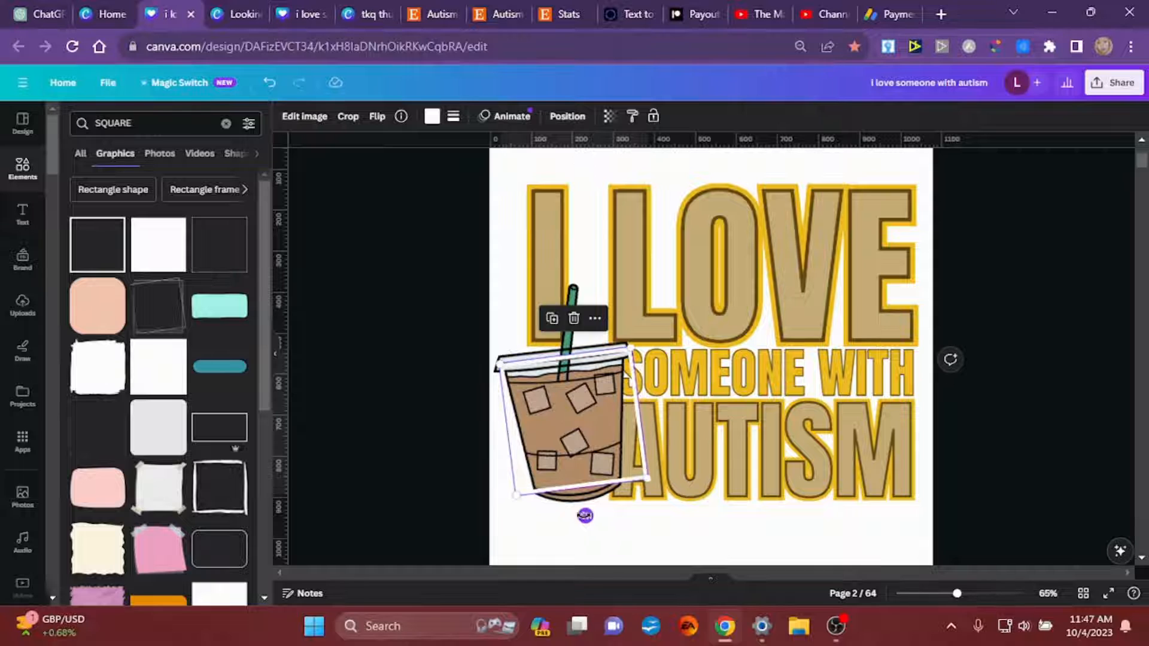
Try the square outline in golden yellow, placed behind the iced coffee cup.
{"action": "left_click", "coordinate": [432, 116]}
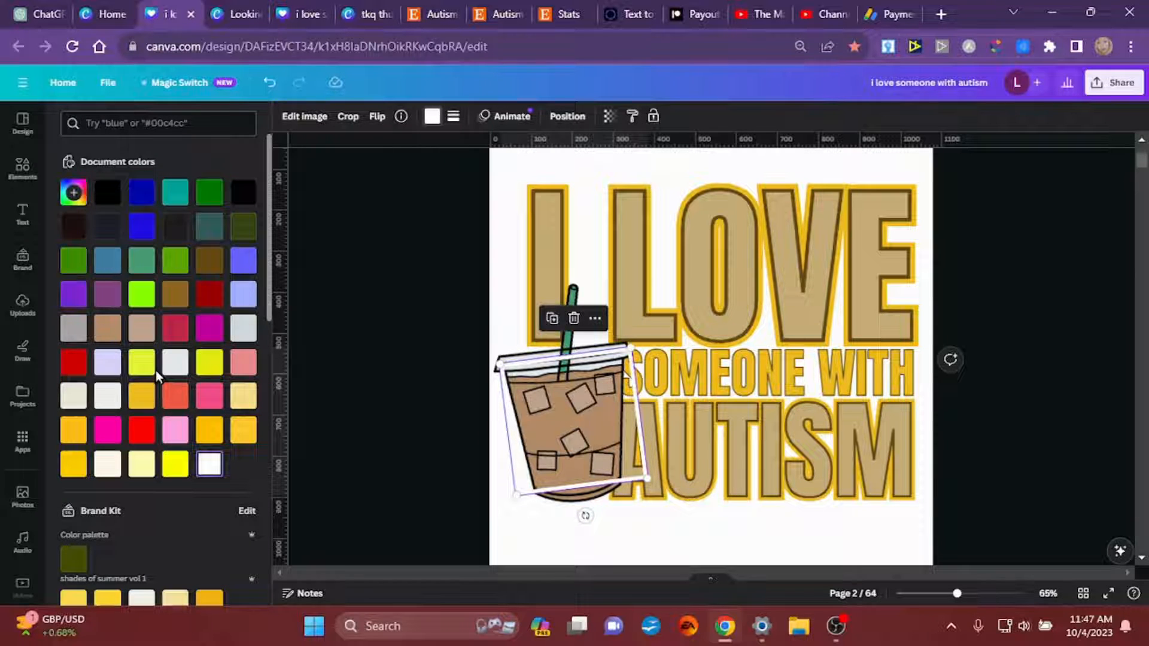
{"action": "left_click", "coordinate": [142, 396]}
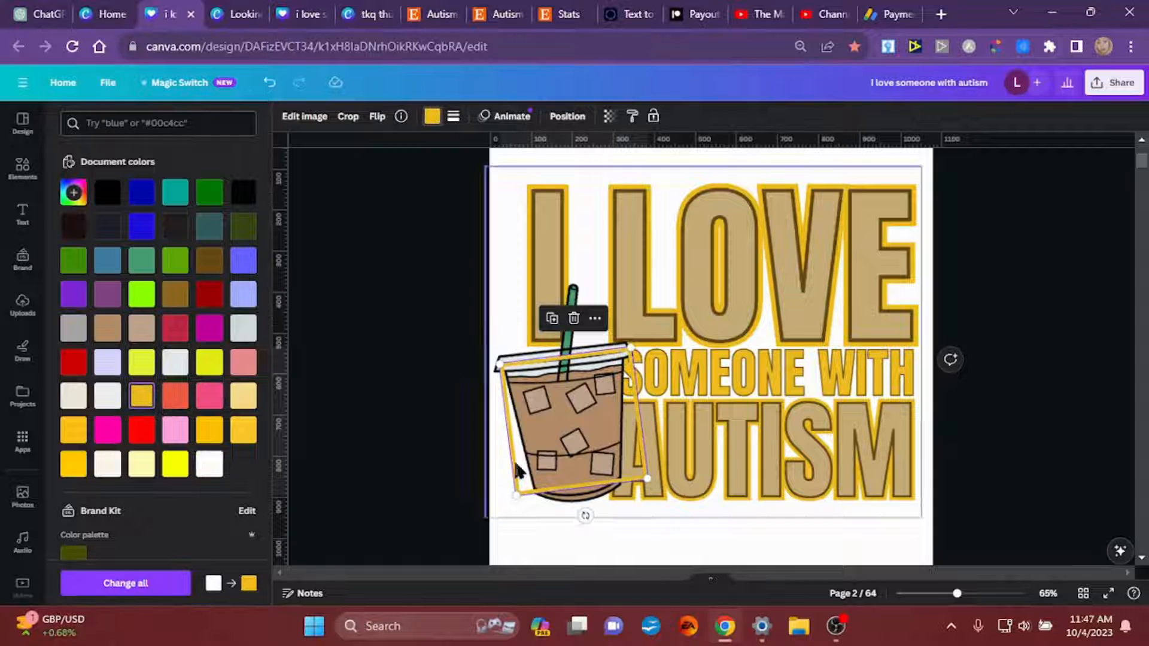
{"action": "left_click_drag", "start_coordinate": [515, 472], "coordinate": [518, 485]}
{"action": "key", "text": "ctrl+["}
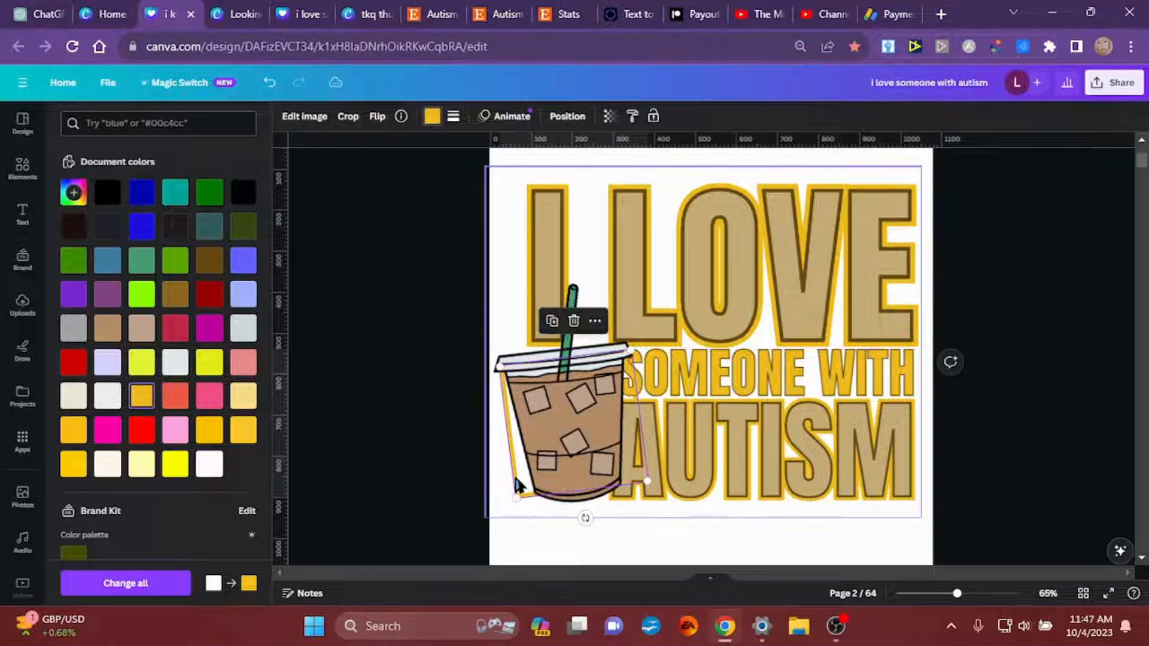
{"action": "left_click", "coordinate": [400, 480]}
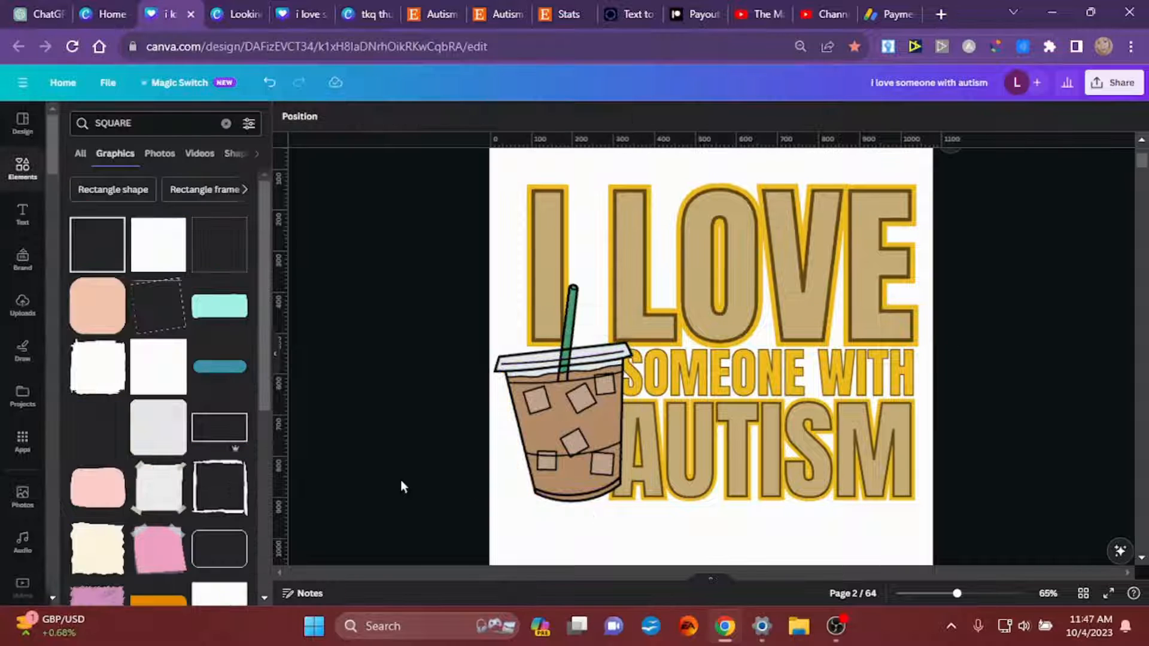
Try a filled white square, enlarged and tilted over the iced coffee cup, and delete it.
{"action": "left_click", "coordinate": [157, 244]}
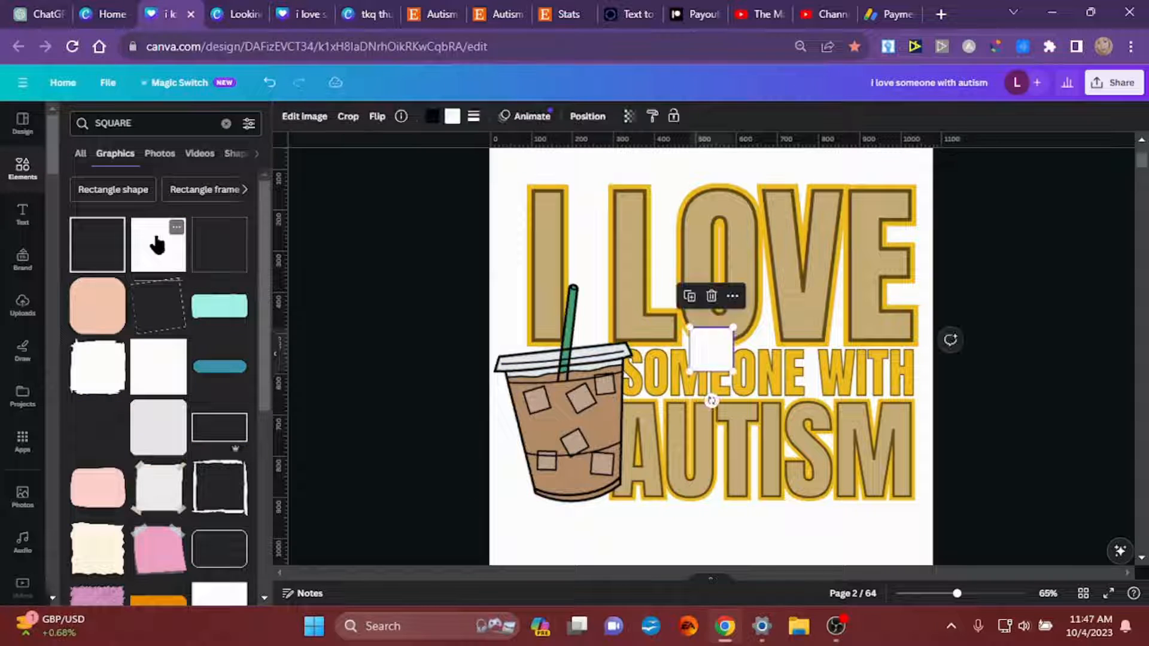
{"action": "left_click_drag", "start_coordinate": [685, 375], "coordinate": [544, 443]}
{"action": "left_click_drag", "start_coordinate": [577, 521], "coordinate": [593, 517]}
{"action": "right_click", "coordinate": [594, 517]}
{"action": "left_click", "coordinate": [424, 398]}
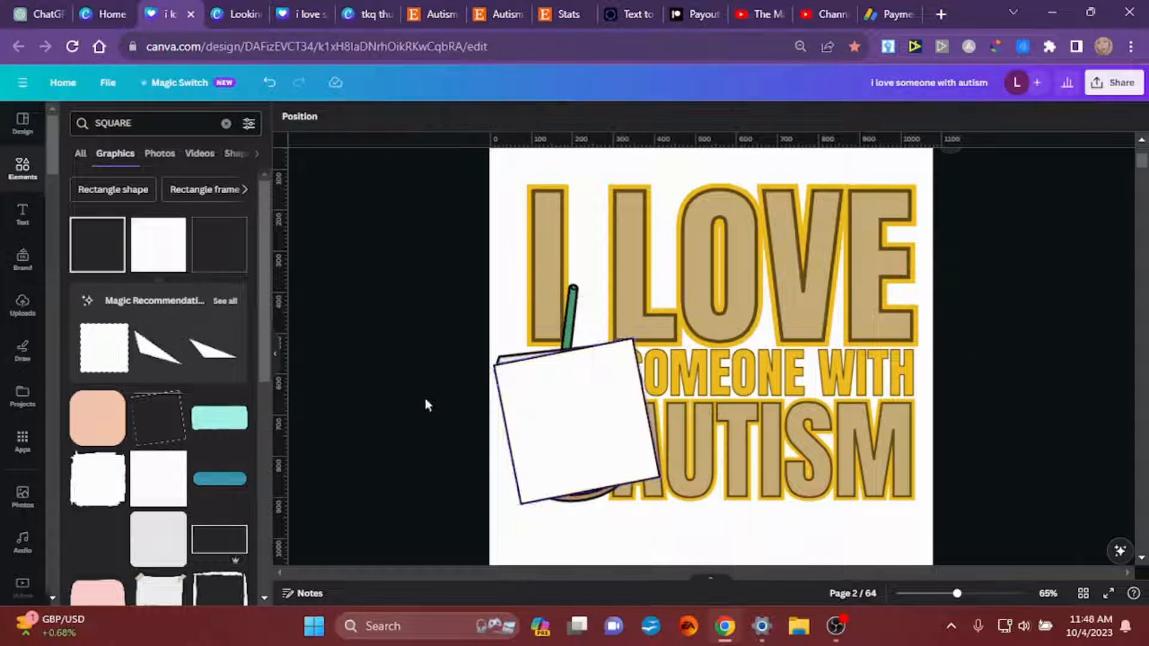
{"action": "left_click", "coordinate": [542, 410]}
{"action": "key", "text": "Delete"}
Search the graphics library for "BLOB" and place the yellow rounded blob over the iced coffee cup.
{"action": "double_click", "coordinate": [142, 125]}
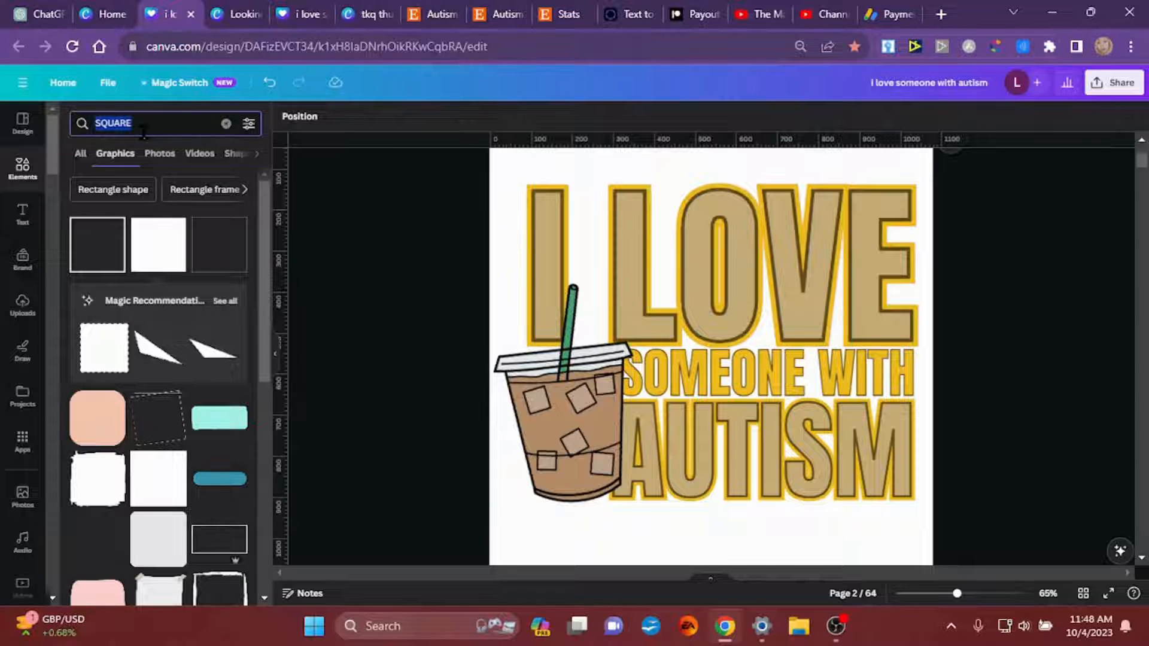
{"action": "type", "text": "BLOB"}
{"action": "key", "text": "Return"}
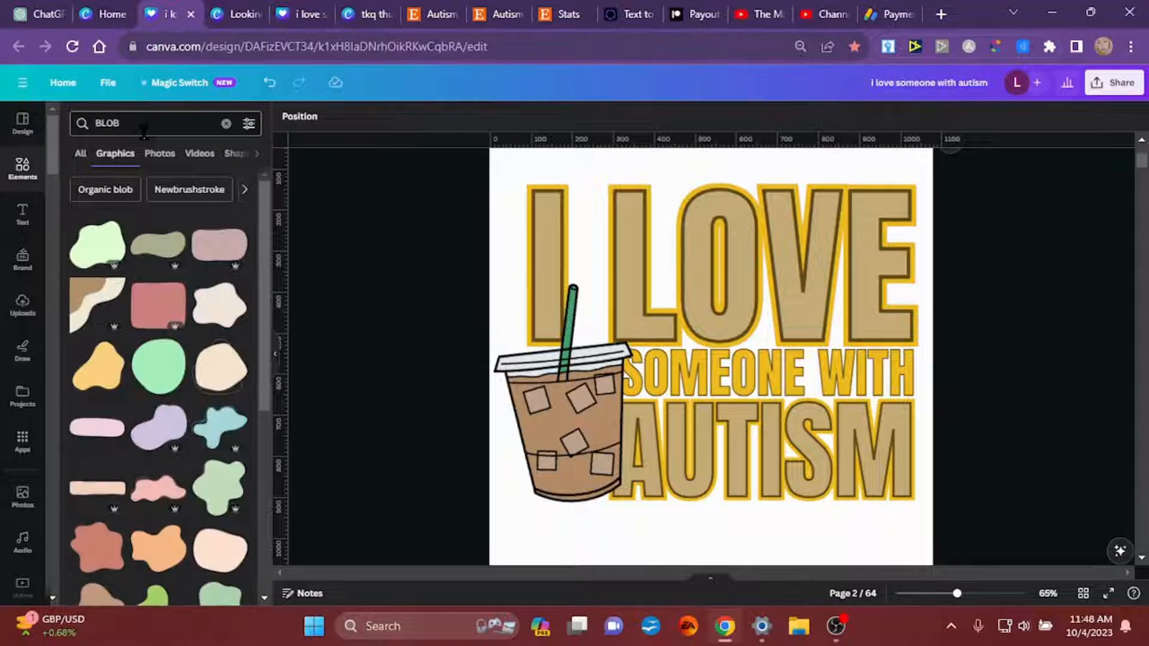
{"action": "left_click", "coordinate": [110, 381]}
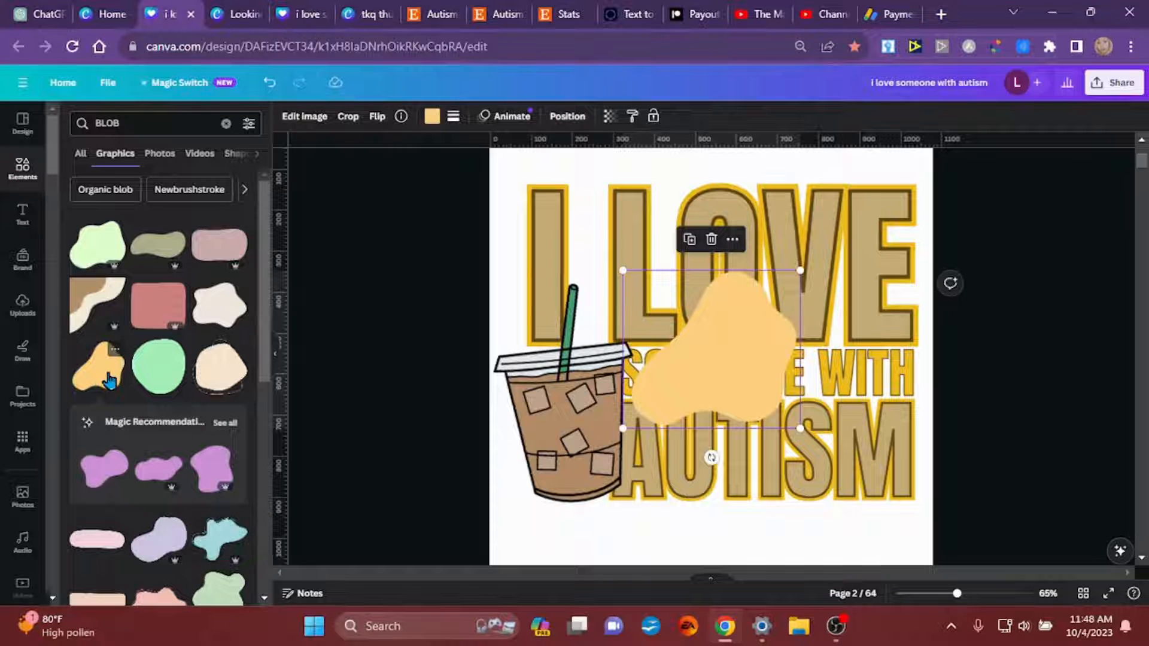
{"action": "left_click_drag", "start_coordinate": [716, 344], "coordinate": [583, 405]}
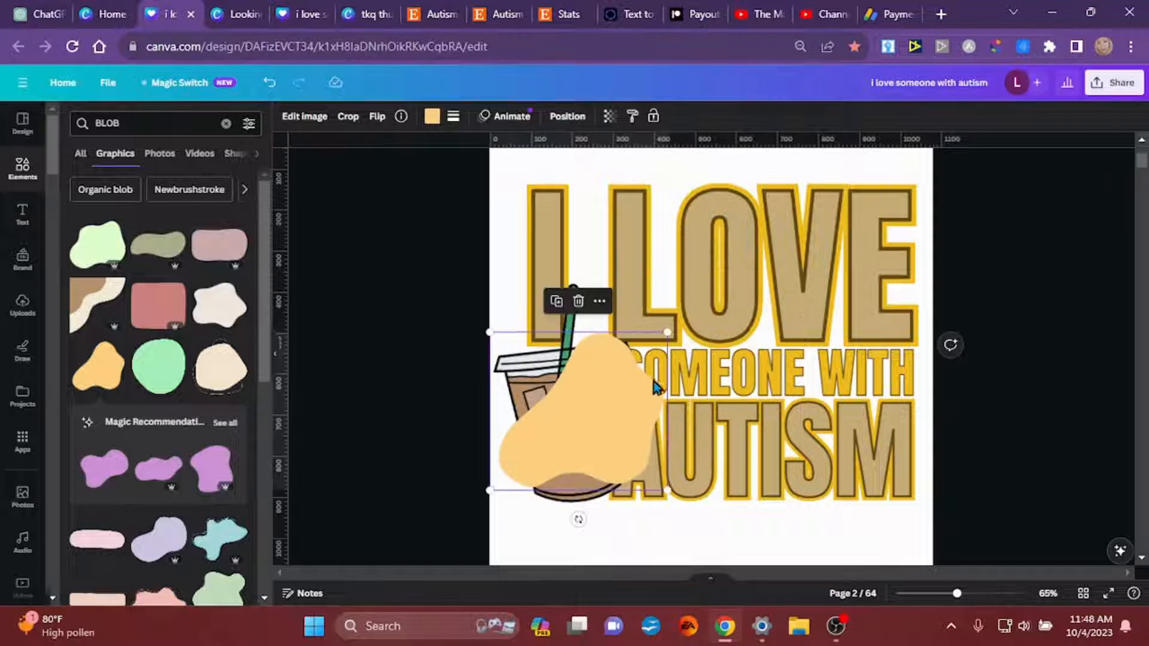
Rotate the blob about a quarter turn clockwise and enlarge it slightly so it extends past the cup's base.
{"action": "left_click_drag", "start_coordinate": [578, 519], "coordinate": [462, 415]}
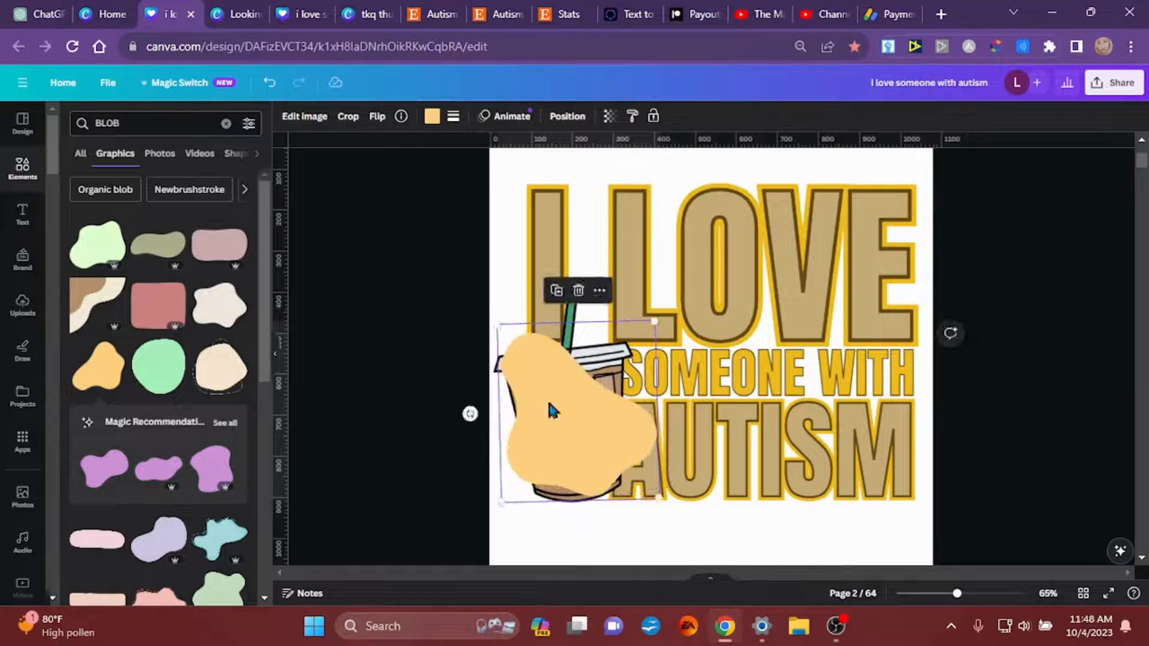
{"action": "mouse_move", "coordinate": [547, 396]}
{"action": "left_mouse_down"}
{"action": "mouse_move", "coordinate": [513, 441]}
{"action": "mouse_move", "coordinate": [552, 408]}
{"action": "mouse_move", "coordinate": [542, 408]}
{"action": "left_mouse_up"}
{"action": "left_click_drag", "start_coordinate": [656, 498], "coordinate": [673, 516]}
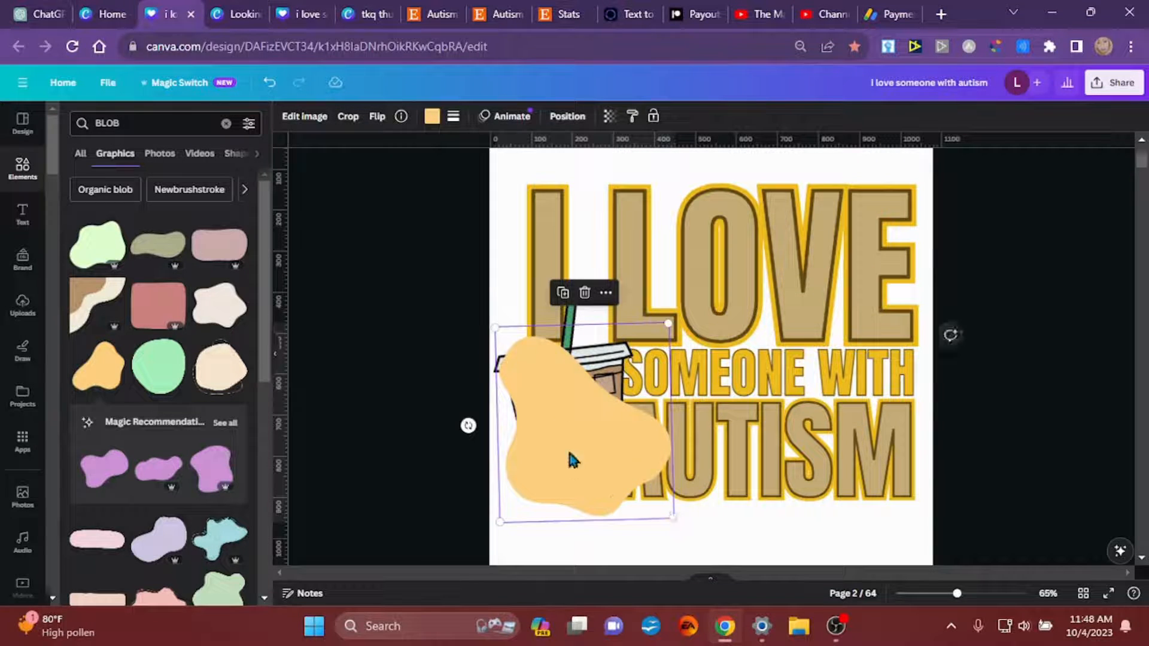
Recolor the blob to golden yellow #ffc000 and send it behind the iced coffee cup and lettering.
{"action": "left_click", "coordinate": [432, 117]}
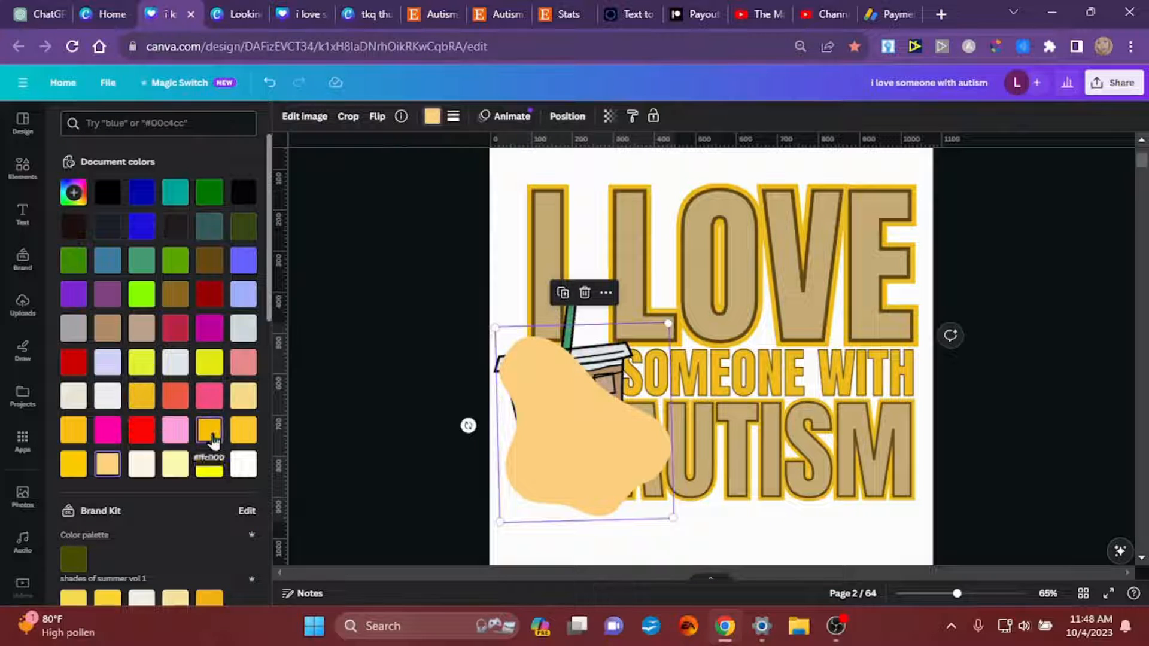
{"action": "left_click", "coordinate": [210, 435]}
{"action": "key", "text": "ctrl+bracketleft"}
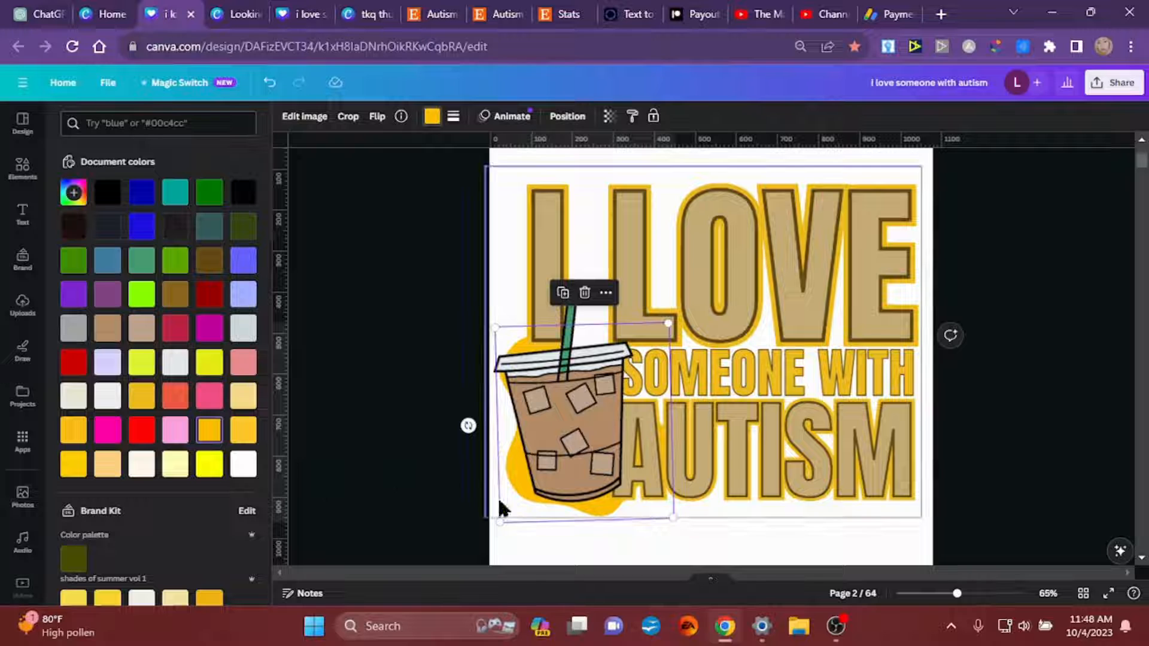
Crop the blob's right side so it ends near the cup's edge, and enlarge the cropped blob slightly.
{"action": "left_click", "coordinate": [519, 523]}
{"action": "double_click", "coordinate": [514, 520]}
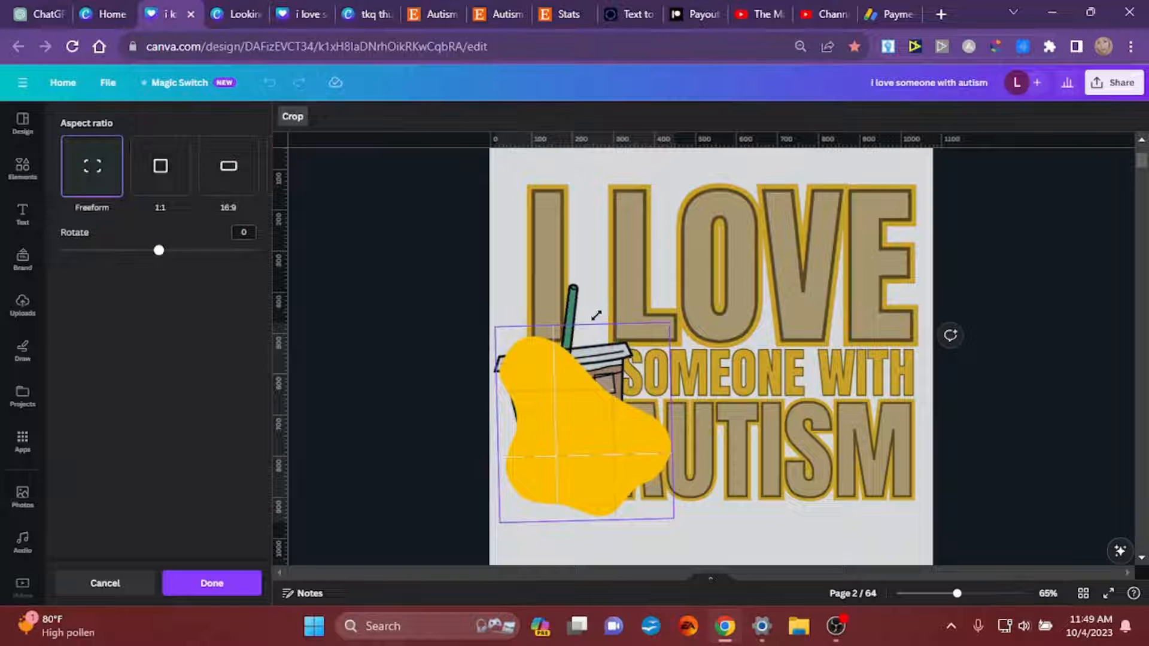
{"action": "left_click_drag", "start_coordinate": [671, 519], "coordinate": [637, 572]}
{"action": "left_click", "coordinate": [759, 533]}
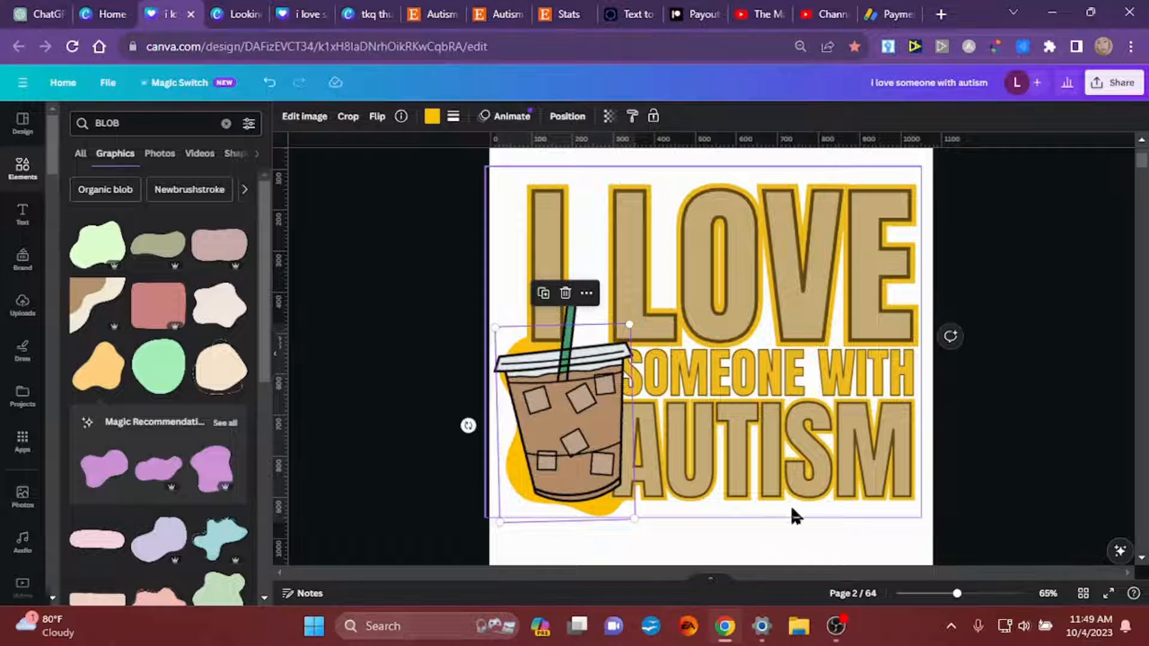
{"action": "mouse_move", "coordinate": [629, 324]}
{"action": "left_mouse_down"}
{"action": "mouse_move", "coordinate": [647, 307]}
{"action": "mouse_move", "coordinate": [626, 340]}
{"action": "mouse_move", "coordinate": [650, 311]}
{"action": "mouse_move", "coordinate": [639, 322]}
{"action": "left_mouse_up"}
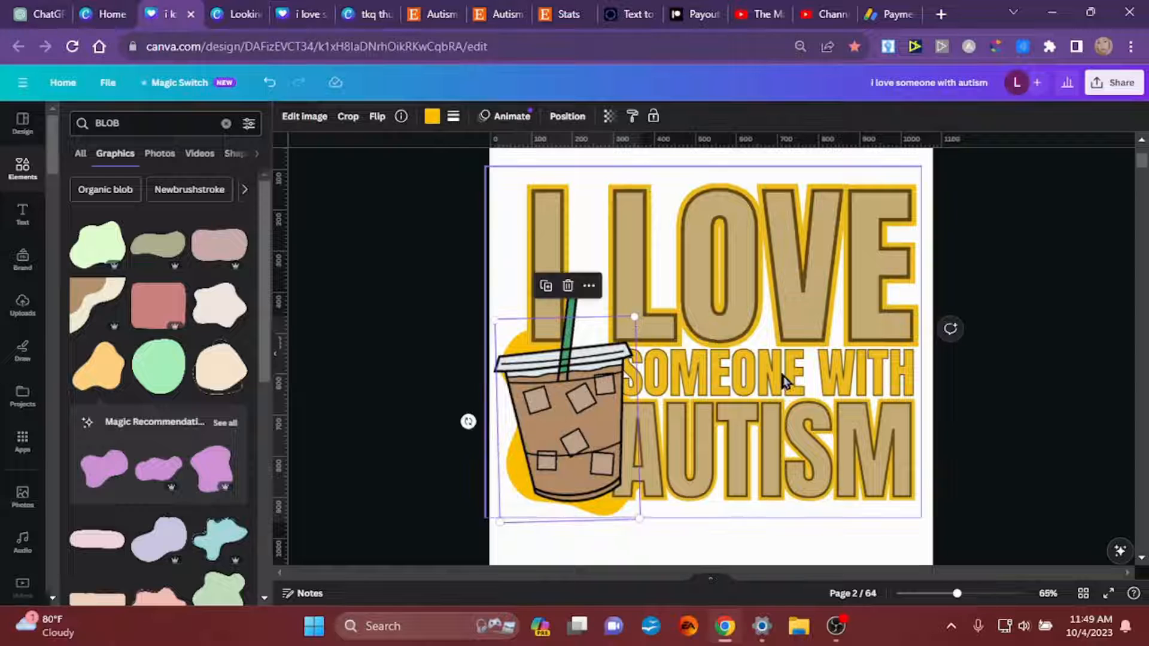
Group the blob with the whole design and ungroup everything so the elements can be adjusted separately.
{"action": "left_click", "coordinate": [416, 245]}
{"action": "left_click_drag", "start_coordinate": [413, 231], "coordinate": [721, 209]}
{"action": "key", "text": "ctrl+a"}
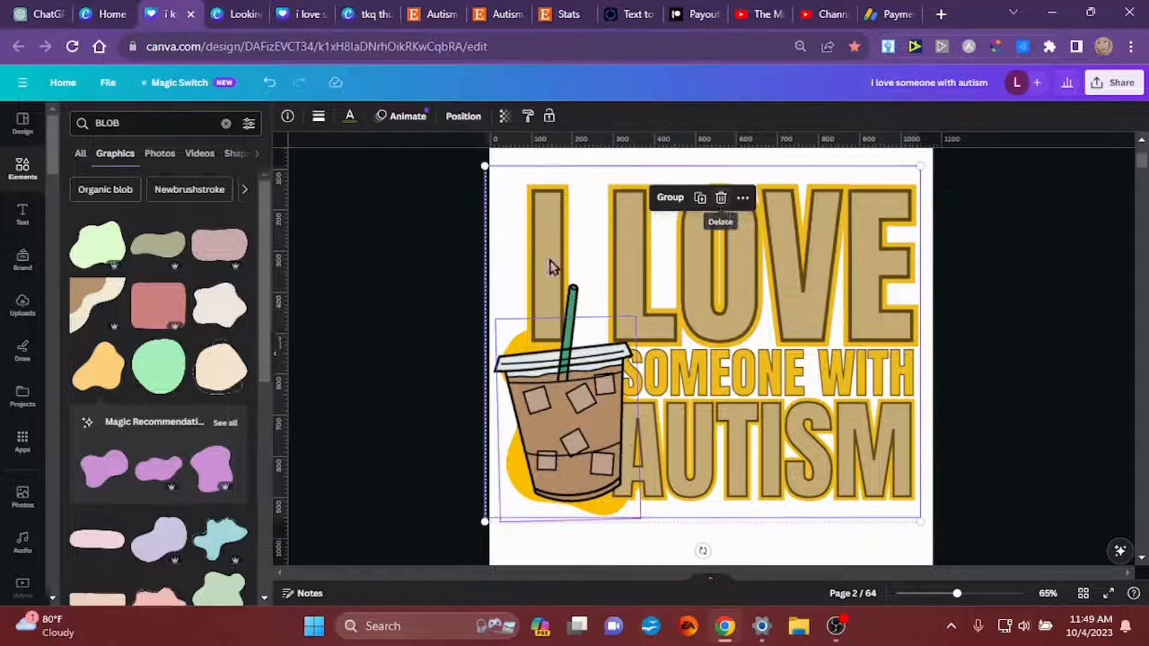
{"action": "left_click_drag", "start_coordinate": [412, 224], "coordinate": [882, 519]}
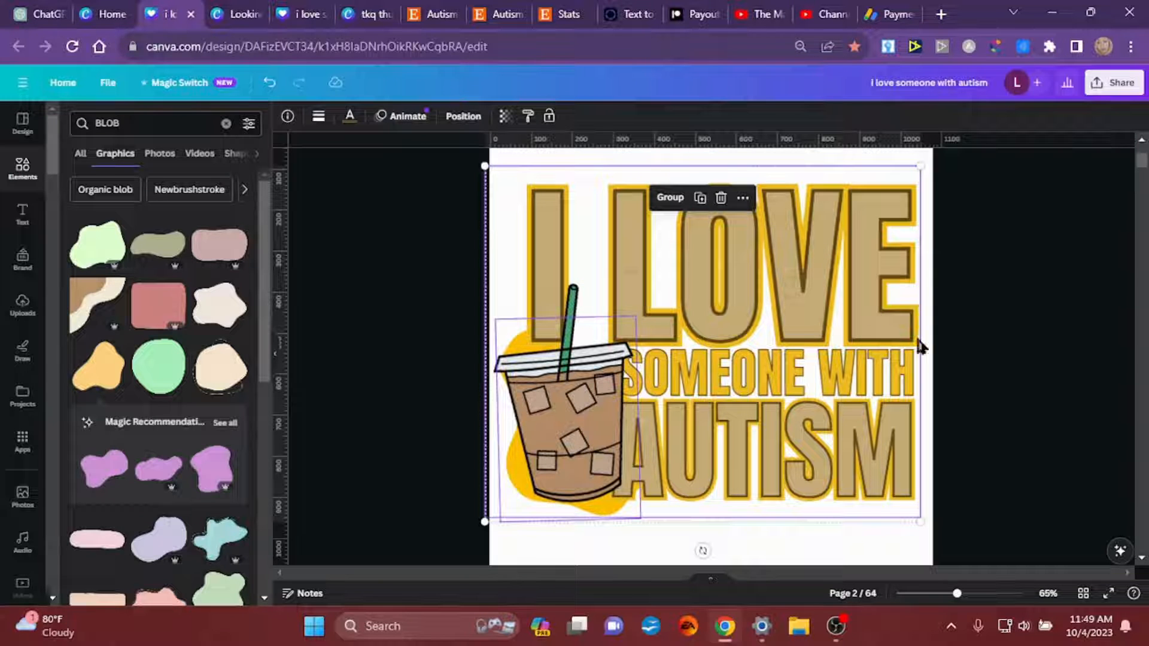
{"action": "left_click", "coordinate": [670, 197]}
{"action": "left_click", "coordinate": [670, 197]}
{"action": "left_click", "coordinate": [408, 353]}
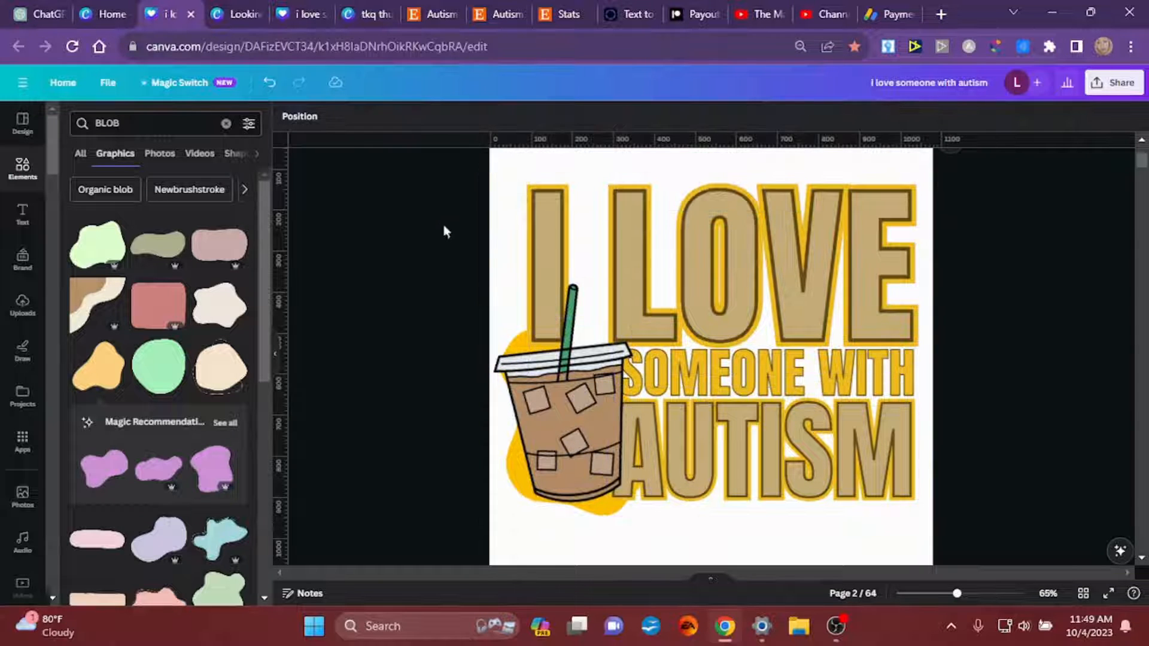
Scale the layered "I LOVE" lettering down and move it down to sit just above "SOMEONE WITH".
{"action": "left_click_drag", "start_coordinate": [443, 225], "coordinate": [878, 213]}
{"action": "left_click_drag", "start_coordinate": [525, 371], "coordinate": [614, 326]}
{"action": "left_click_drag", "start_coordinate": [712, 256], "coordinate": [716, 287]}
Enlarge the iced coffee cup together with its blob to span the full height of the lettering, and shift both slightly left.
{"action": "left_click_drag", "start_coordinate": [440, 317], "coordinate": [540, 430]}
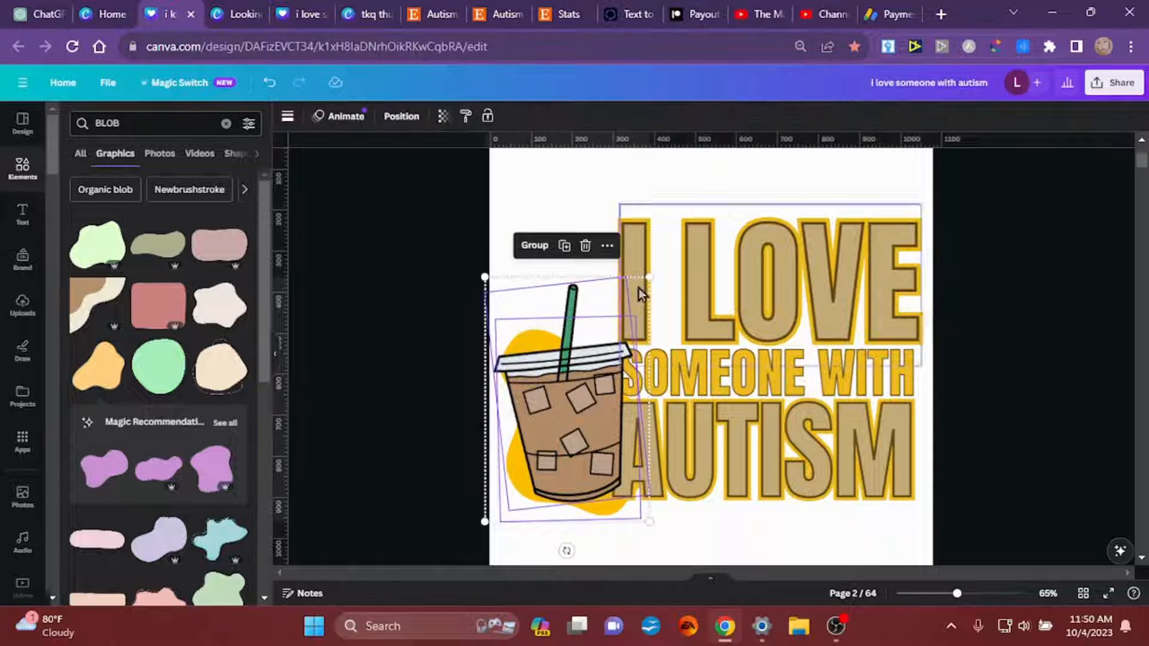
{"action": "left_click_drag", "start_coordinate": [637, 289], "coordinate": [600, 140]}
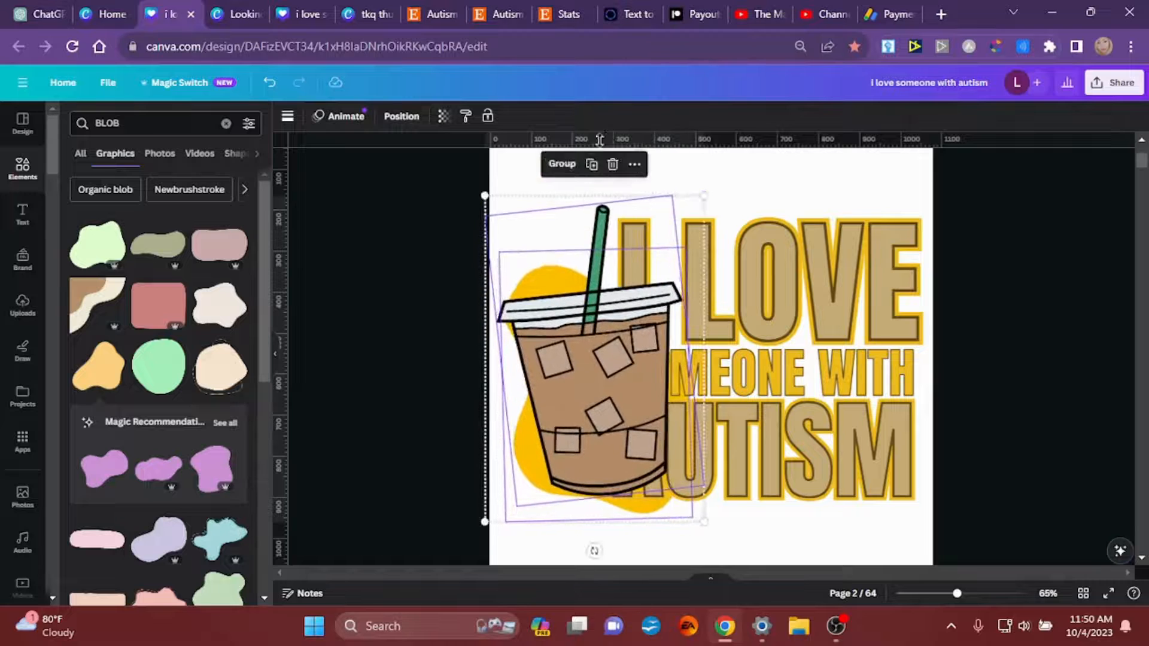
{"action": "left_click_drag", "start_coordinate": [592, 366], "coordinate": [579, 364]}
{"action": "left_click_drag", "start_coordinate": [573, 364], "coordinate": [574, 360]}
Scale the "I LOVE", "SOMEONE WITH" and "AUTISM" lettering down together to fit to the right of the cup.
{"action": "left_click_drag", "start_coordinate": [988, 203], "coordinate": [903, 420]}
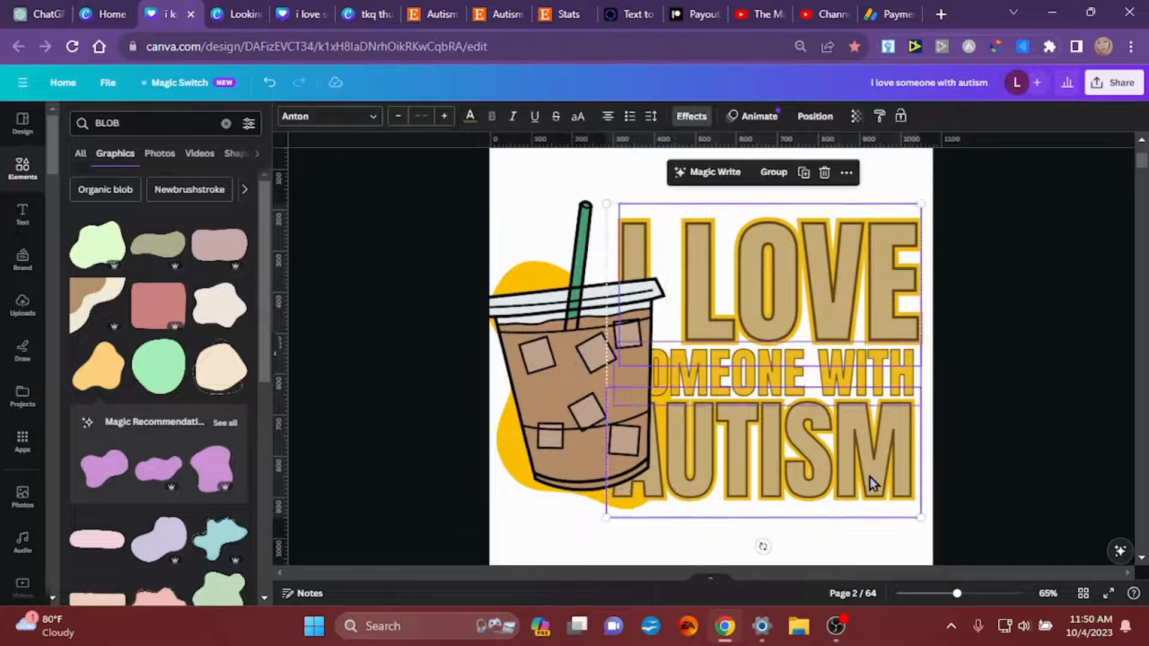
{"action": "left_click_drag", "start_coordinate": [616, 205], "coordinate": [737, 220]}
Scale the iced coffee cup and its golden blob down together to the lettering's height and place them directly against its left side.
{"action": "left_click_drag", "start_coordinate": [472, 213], "coordinate": [545, 382]}
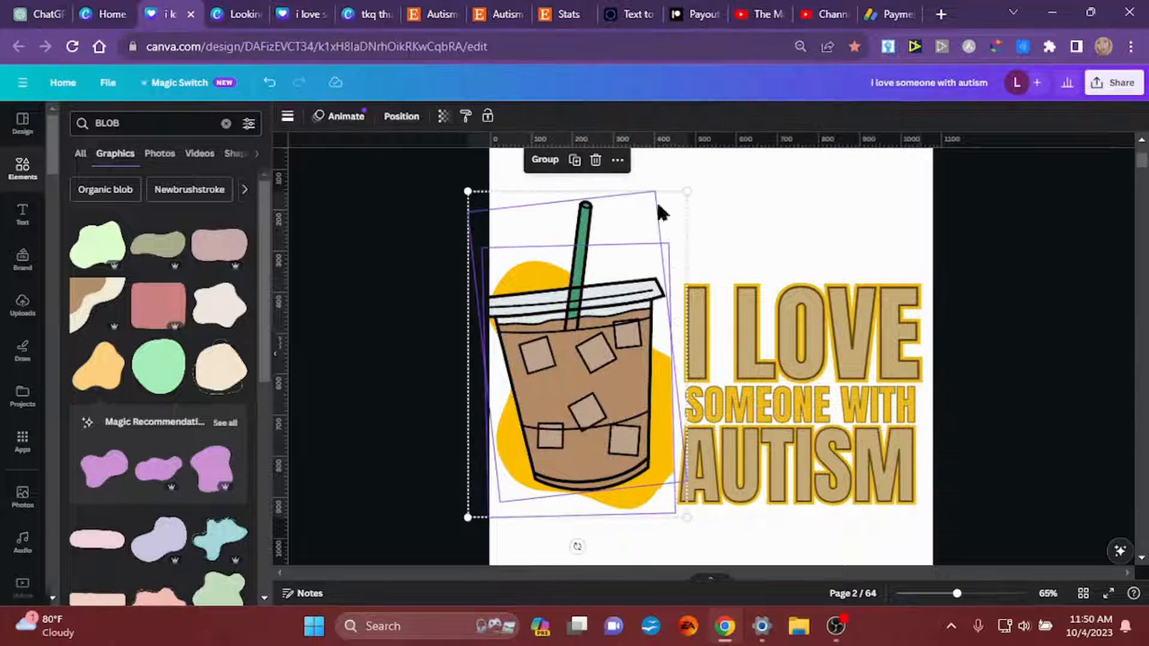
{"action": "left_click_drag", "start_coordinate": [686, 192], "coordinate": [635, 267]}
{"action": "left_click_drag", "start_coordinate": [558, 397], "coordinate": [622, 396]}
{"action": "left_click_drag", "start_coordinate": [701, 268], "coordinate": [685, 292]}
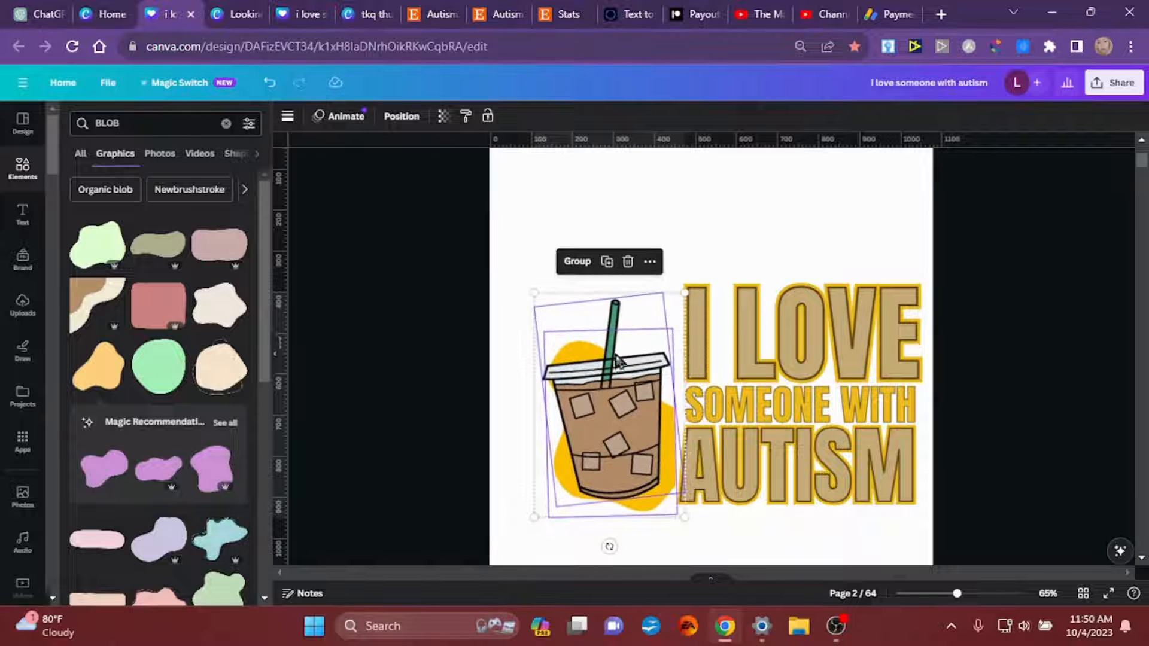
{"action": "left_click_drag", "start_coordinate": [612, 377], "coordinate": [637, 372]}
{"action": "left_click_drag", "start_coordinate": [710, 291], "coordinate": [703, 263]}
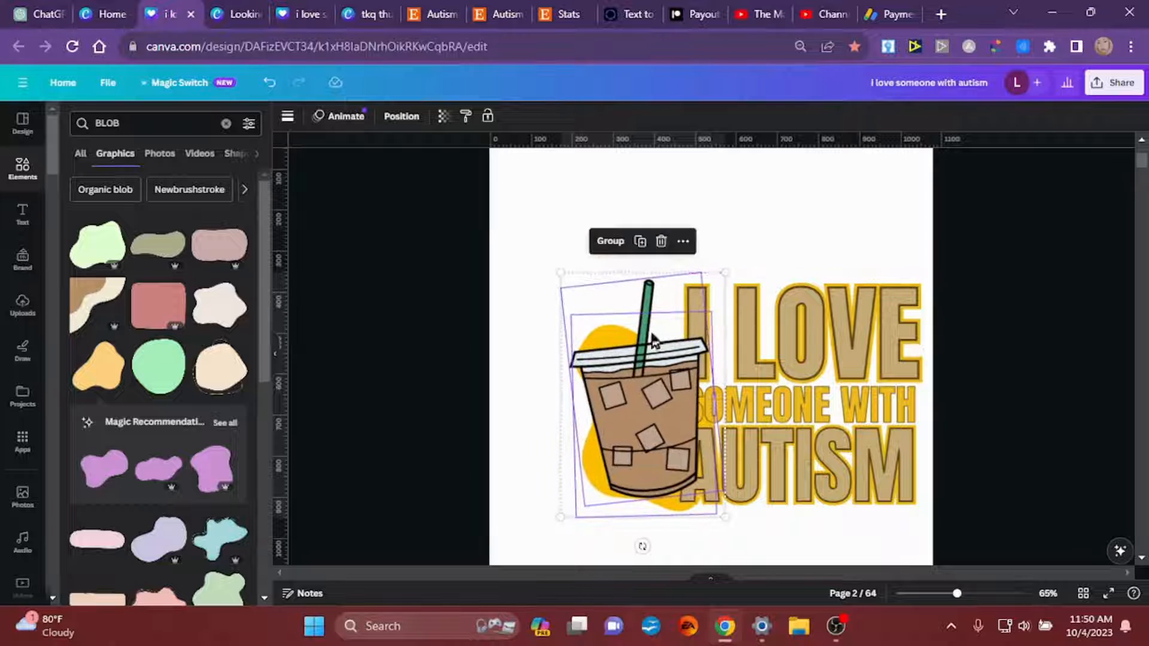
{"action": "mouse_move", "coordinate": [630, 398]}
{"action": "left_mouse_down"}
{"action": "mouse_move", "coordinate": [636, 386]}
{"action": "mouse_move", "coordinate": [617, 393]}
{"action": "left_mouse_up"}
{"action": "left_click", "coordinate": [538, 483]}
Enlarge the golden blob and rotate it clockwise to a diagonal tilt so it shows above and to the left of the cup.
{"action": "left_click", "coordinate": [652, 510]}
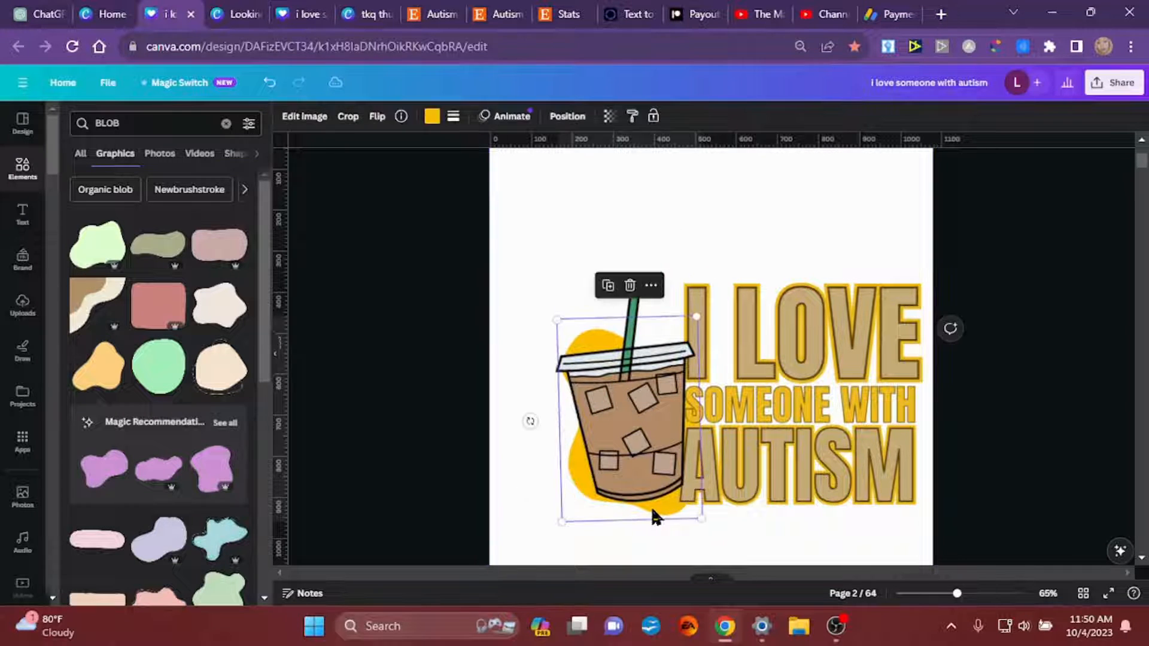
{"action": "left_click_drag", "start_coordinate": [557, 320], "coordinate": [540, 295]}
{"action": "left_click_drag", "start_coordinate": [513, 410], "coordinate": [566, 359]}
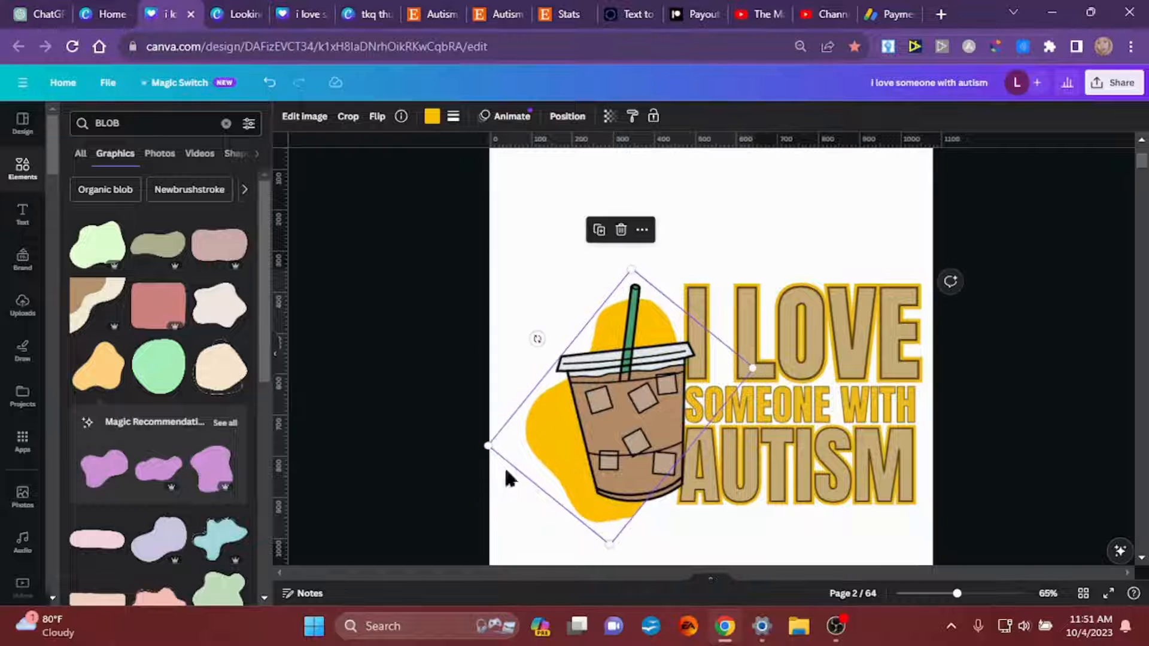
{"action": "left_click_drag", "start_coordinate": [488, 438], "coordinate": [525, 436]}
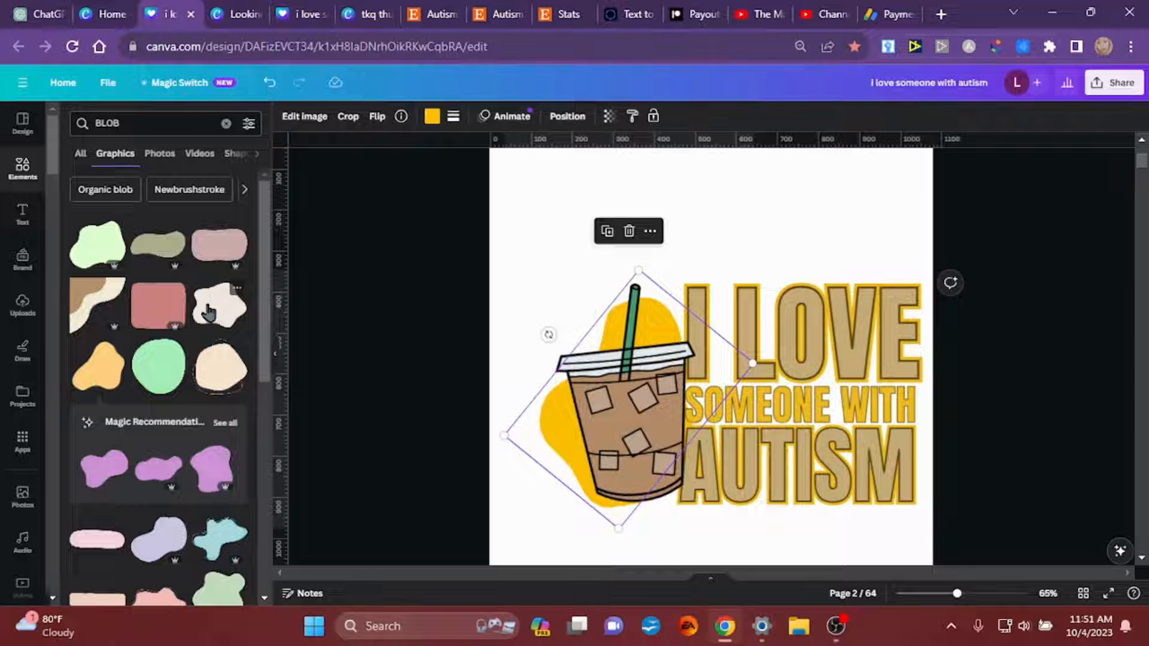
Add the pink rounded-rectangle blob and recolor it with the green sampled from the straw, #479E73.
{"action": "left_click", "coordinate": [211, 251]}
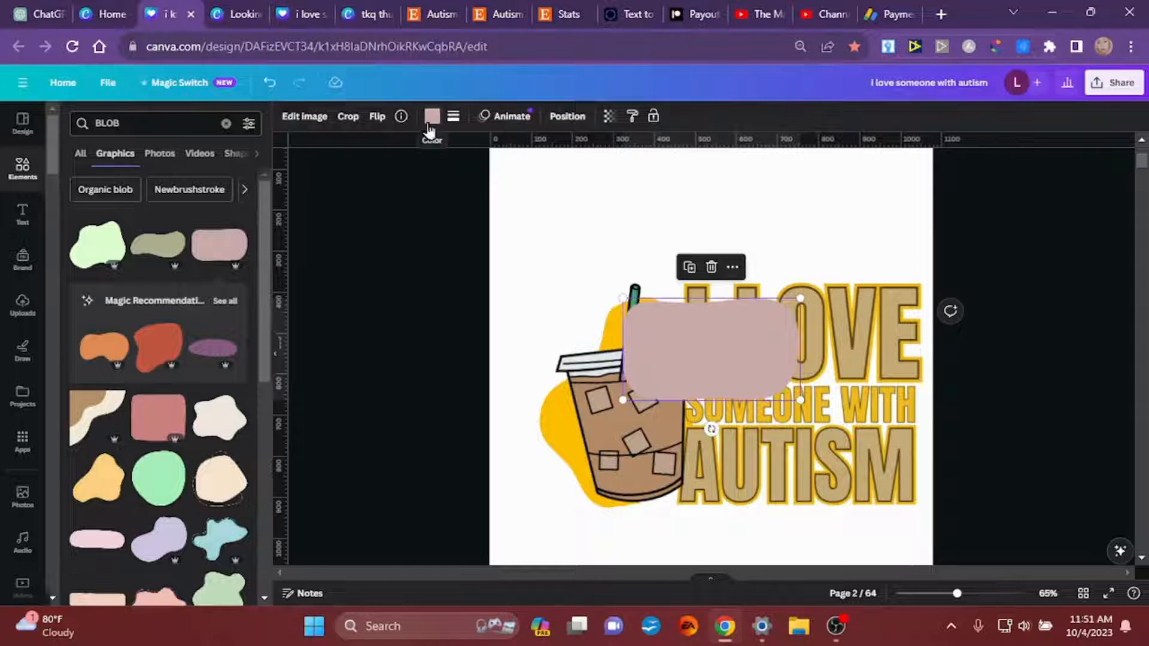
{"action": "left_click", "coordinate": [74, 195]}
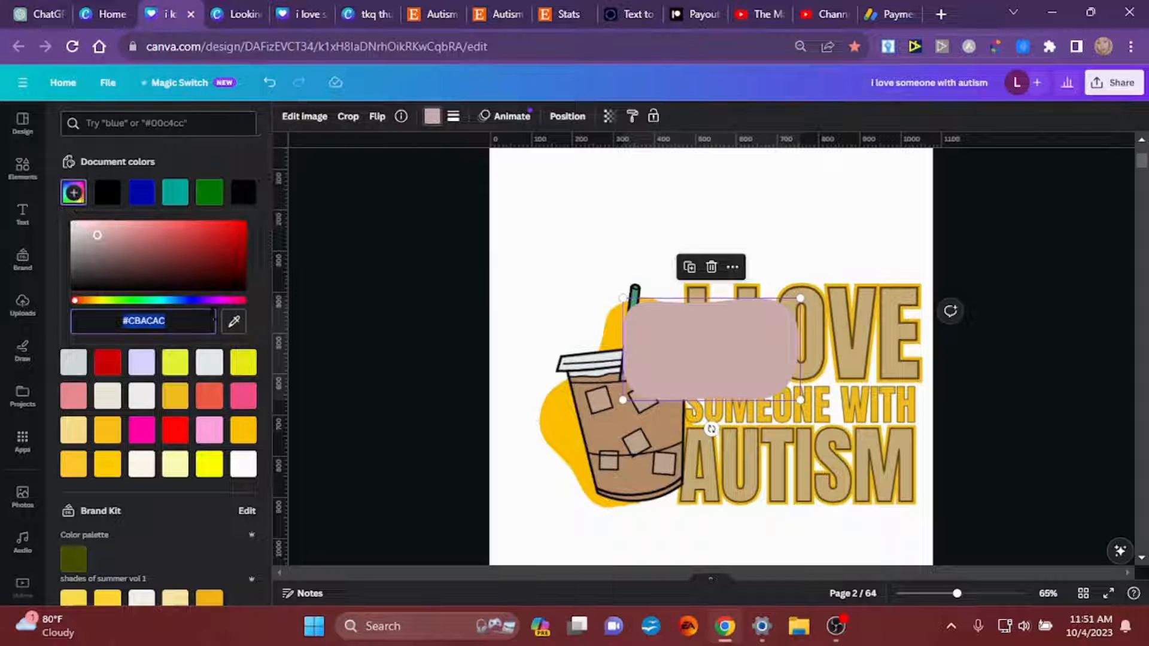
{"action": "left_click", "coordinate": [234, 322]}
{"action": "left_click", "coordinate": [634, 305]}
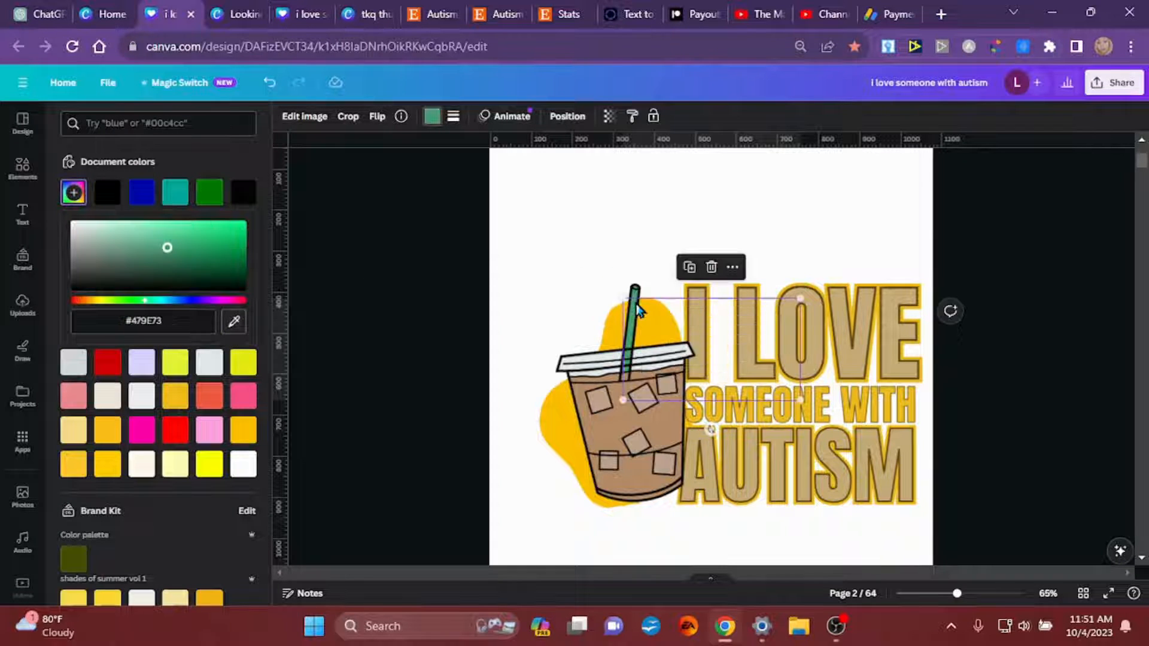
Try the green rounded-rectangle blob upright behind the cup, adjusting its rotation, size and layer order, and delete it.
{"action": "left_click_drag", "start_coordinate": [690, 359], "coordinate": [591, 423]}
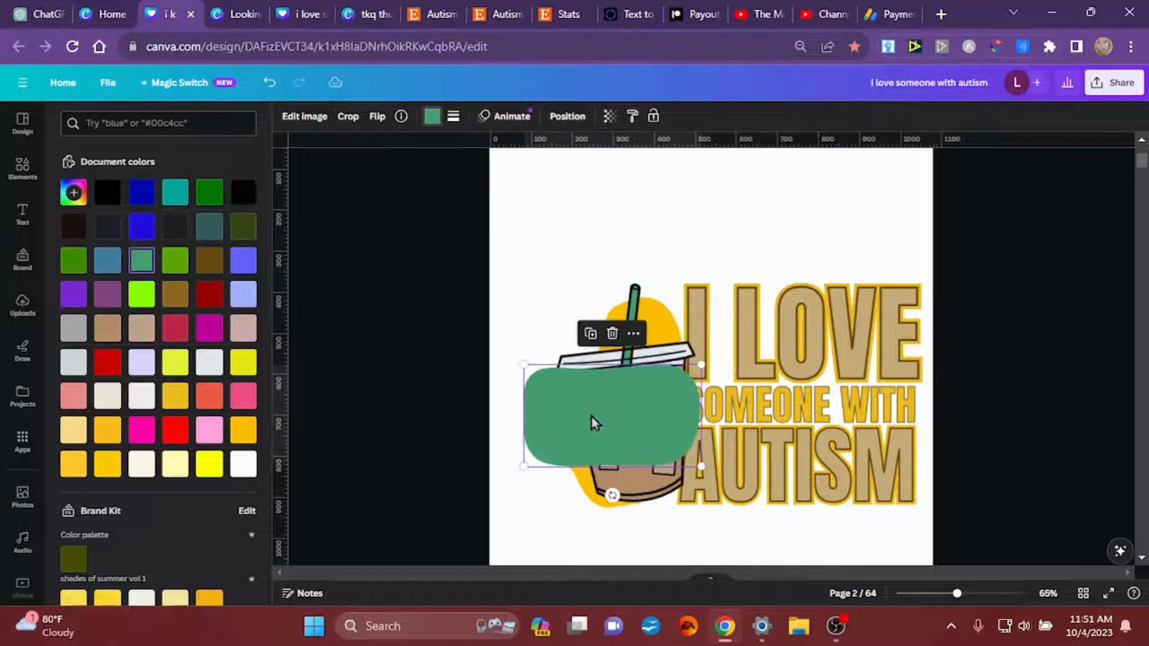
{"action": "left_click_drag", "start_coordinate": [611, 495], "coordinate": [531, 403]}
{"action": "left_click_drag", "start_coordinate": [600, 389], "coordinate": [633, 400]}
{"action": "left_click_drag", "start_coordinate": [602, 327], "coordinate": [596, 314]}
{"action": "key", "text": "ctrl+["}
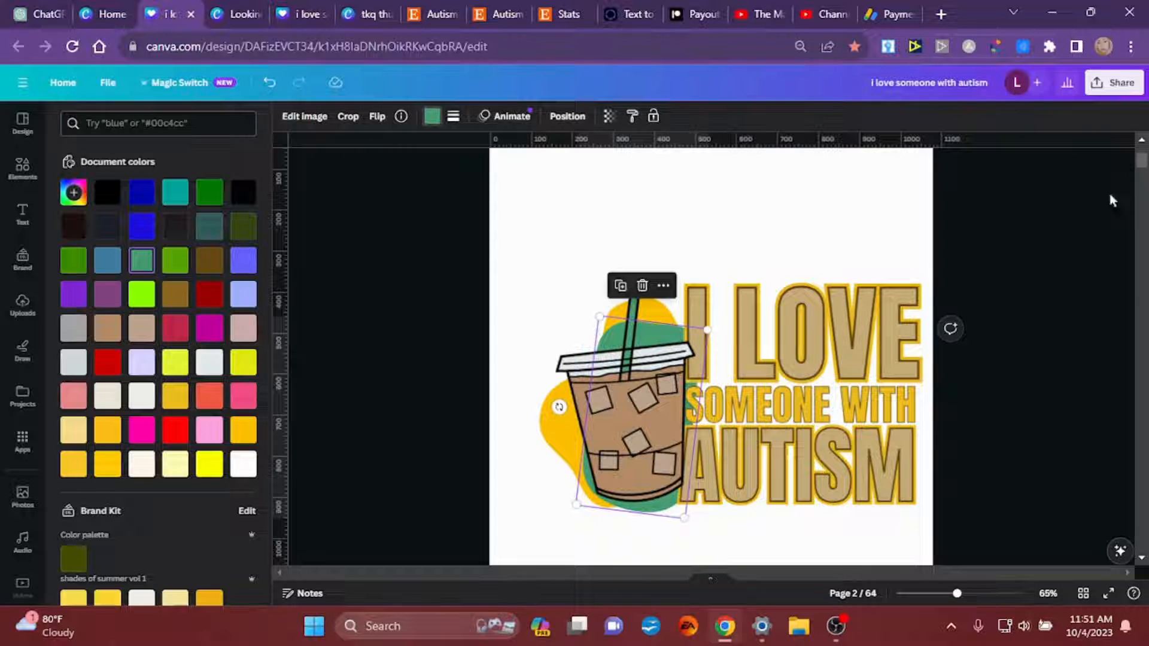
{"action": "left_click_drag", "start_coordinate": [570, 507], "coordinate": [566, 509]}
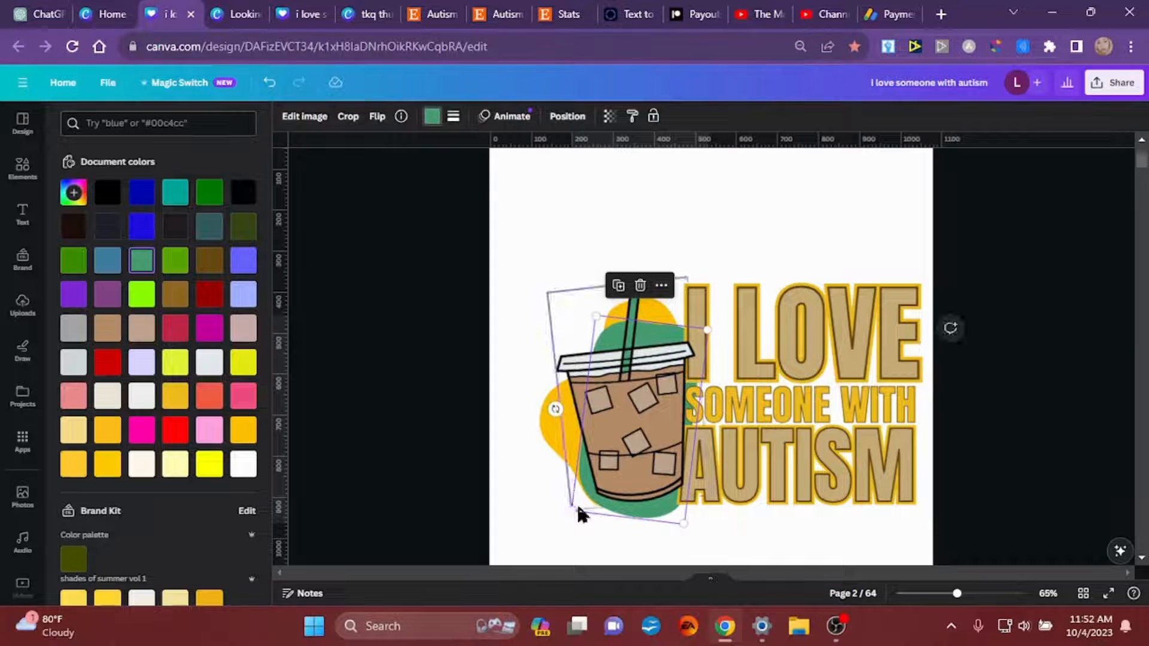
{"action": "key", "text": "Delete"}
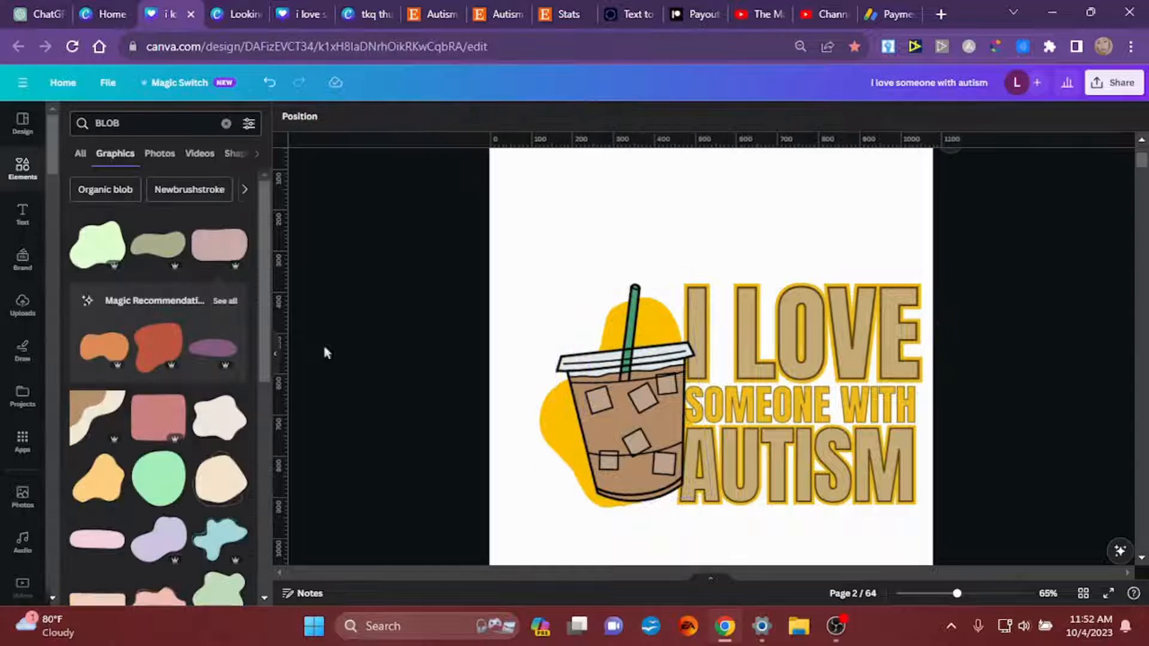
Add the elongated wavy olive blob and recolor it with the straw's green from the document colors.
{"action": "left_click", "coordinate": [158, 248]}
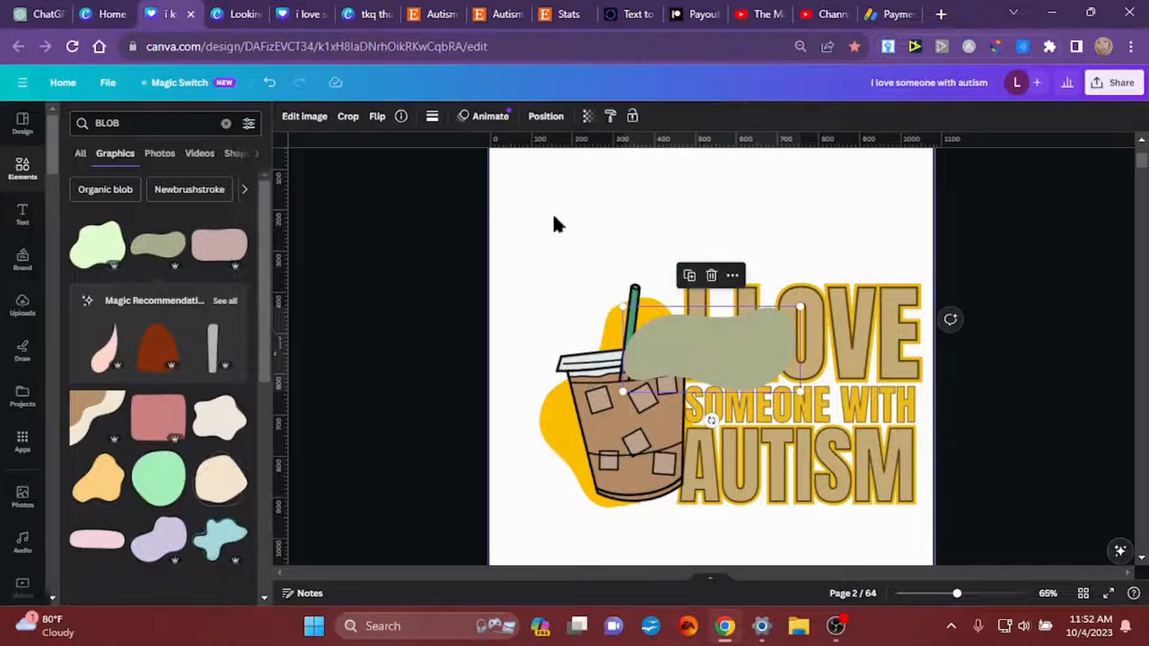
{"action": "left_click", "coordinate": [432, 117]}
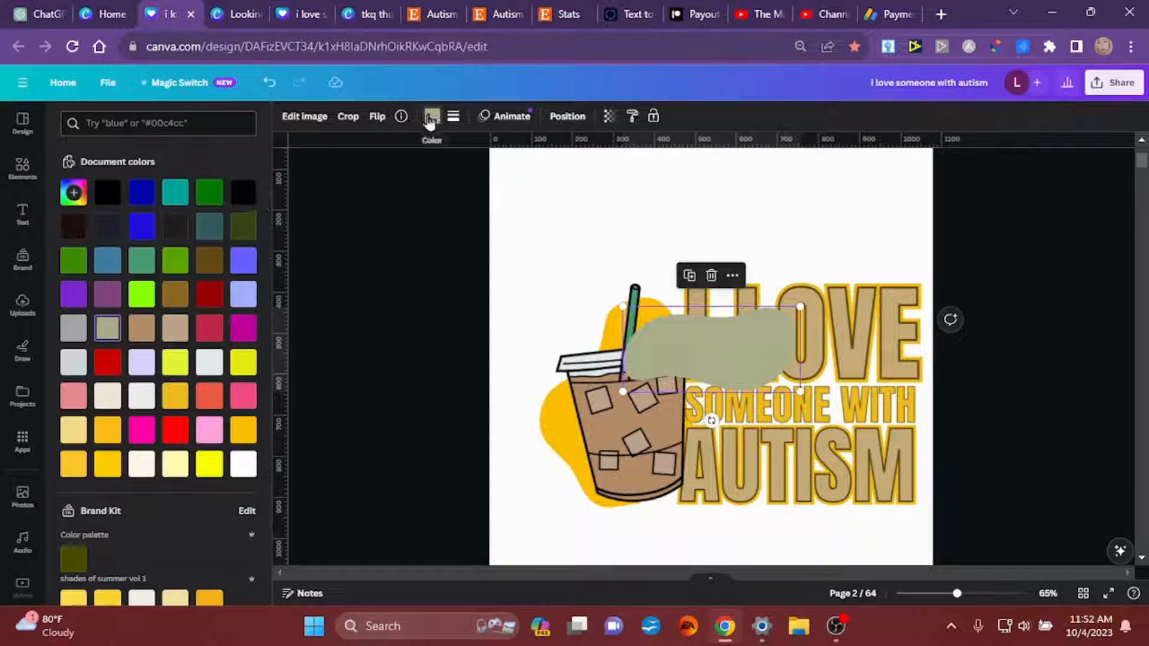
{"action": "left_click", "coordinate": [141, 260]}
Move the green wavy blob over the cup's left side, rotate it nearly upright and enlarge it to about 508 by 244.
{"action": "left_click_drag", "start_coordinate": [734, 359], "coordinate": [618, 364]}
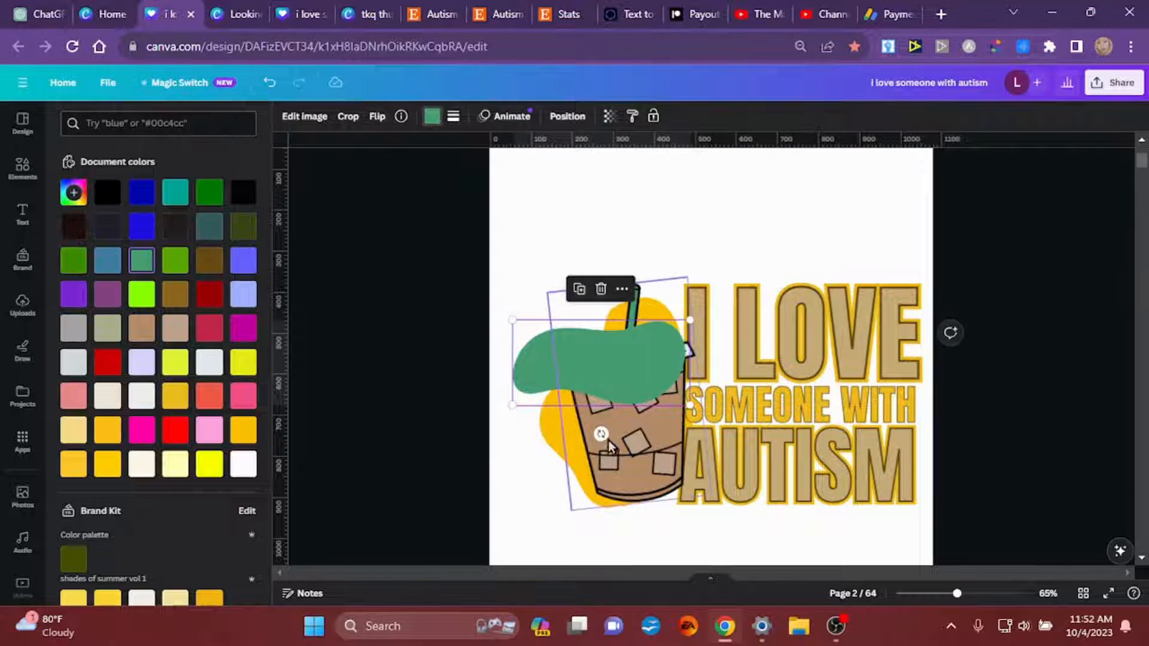
{"action": "left_click_drag", "start_coordinate": [600, 429], "coordinate": [475, 405]}
{"action": "left_click_drag", "start_coordinate": [593, 384], "coordinate": [579, 435]}
{"action": "left_click_drag", "start_coordinate": [603, 315], "coordinate": [611, 283]}
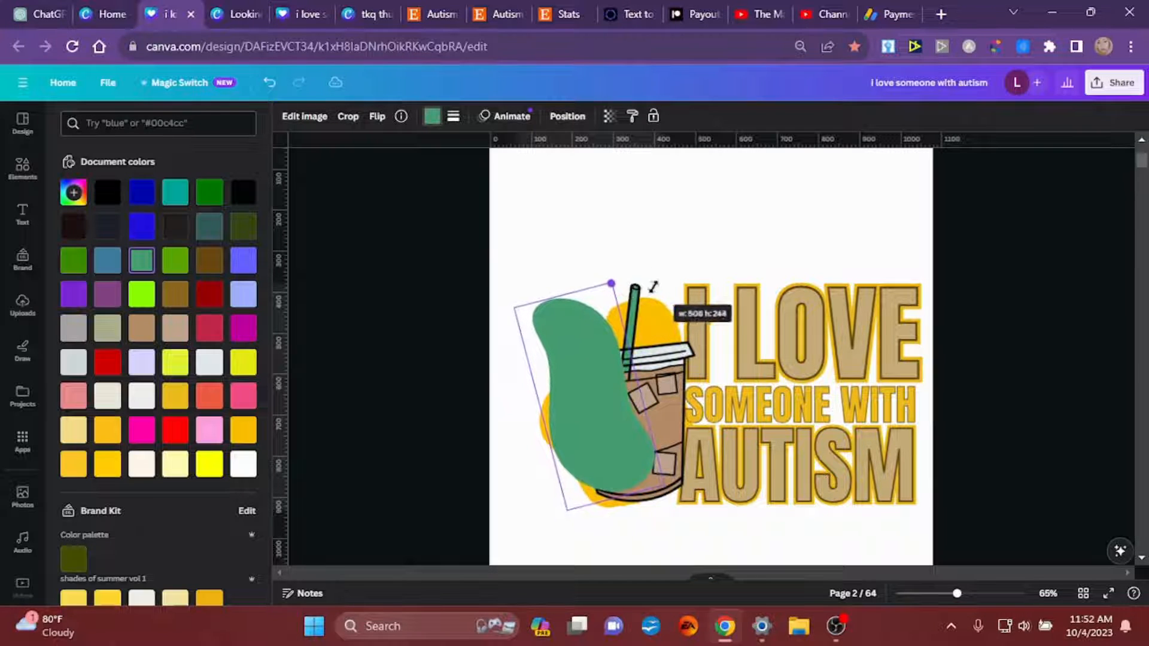
Flip the green blob horizontally, shift and enlarge it slightly, and send it behind the cup and the golden blob.
{"action": "left_click", "coordinate": [377, 117]}
{"action": "left_click", "coordinate": [391, 151]}
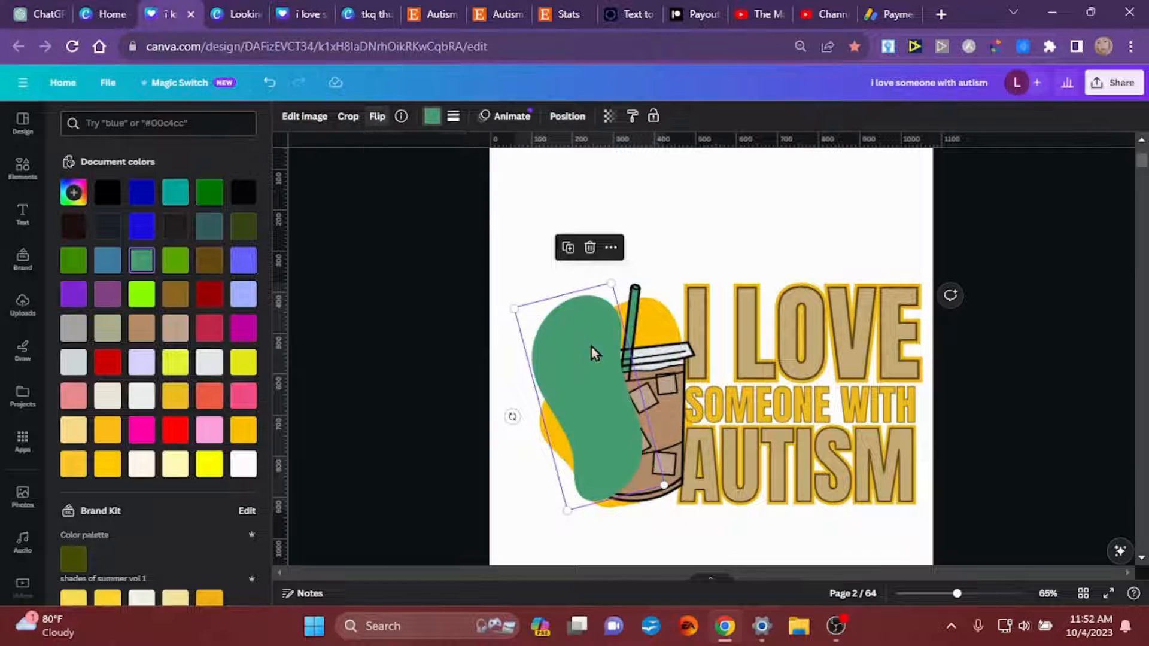
{"action": "mouse_move", "coordinate": [591, 347]}
{"action": "left_mouse_down"}
{"action": "mouse_move", "coordinate": [608, 349]}
{"action": "mouse_move", "coordinate": [600, 358]}
{"action": "left_mouse_up"}
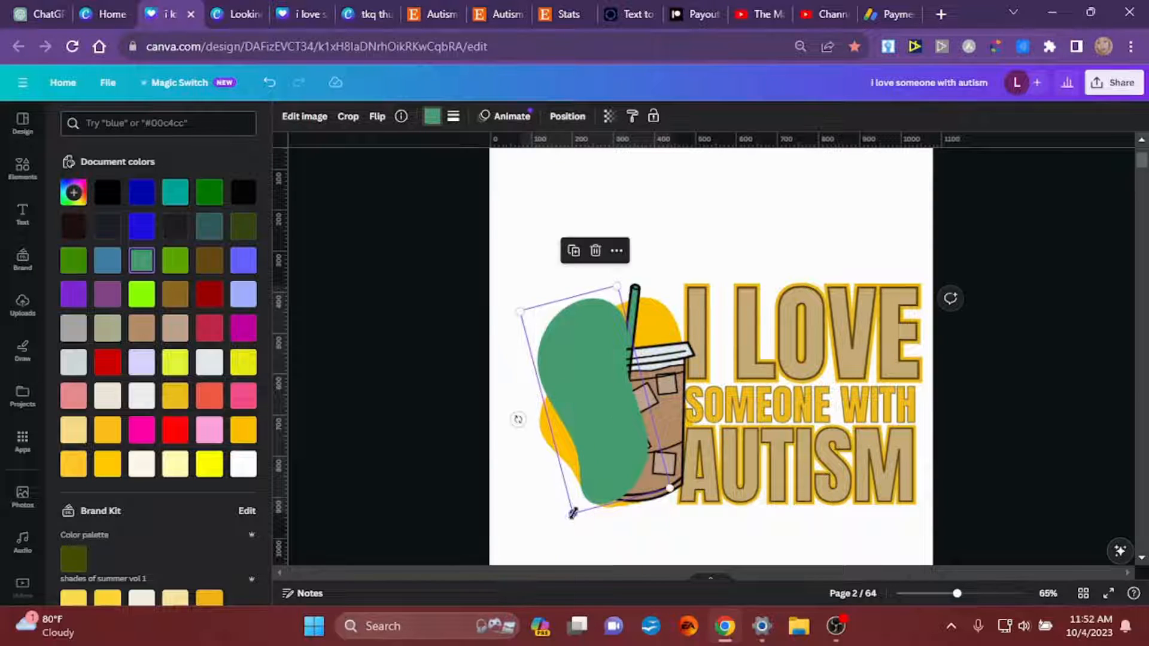
{"action": "left_click_drag", "start_coordinate": [573, 513], "coordinate": [569, 525]}
{"action": "key", "text": "ctrl+["}
{"action": "key", "text": "ctrl+["}
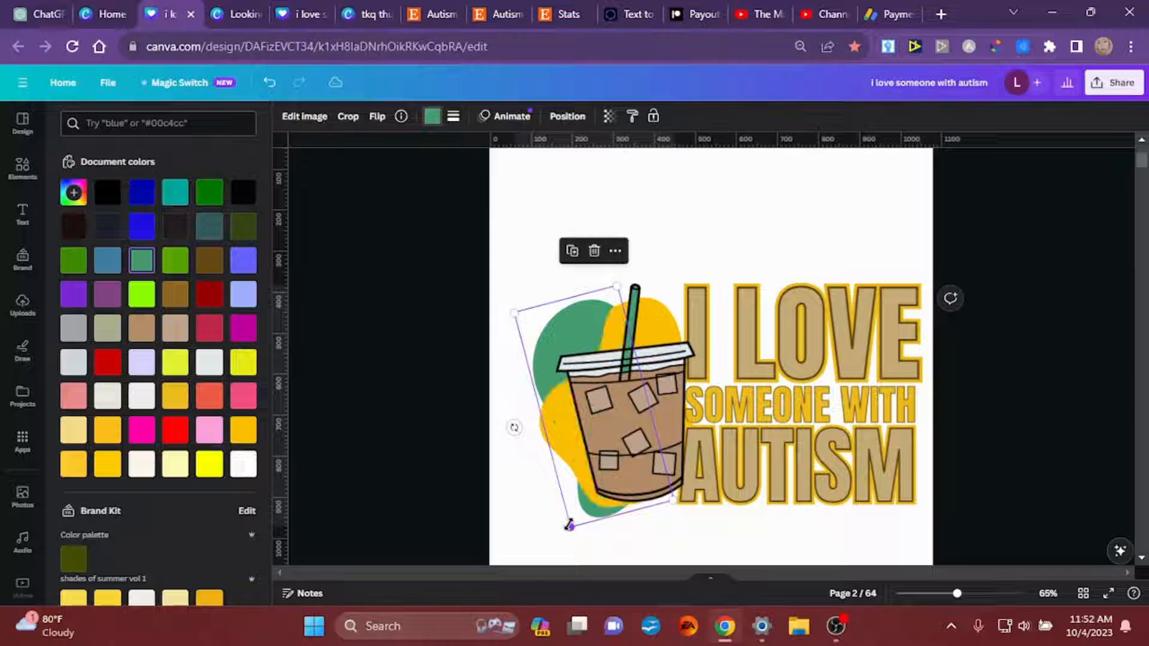
{"action": "left_click", "coordinate": [113, 118]}
{"action": "type", "text": "SPOTS"}
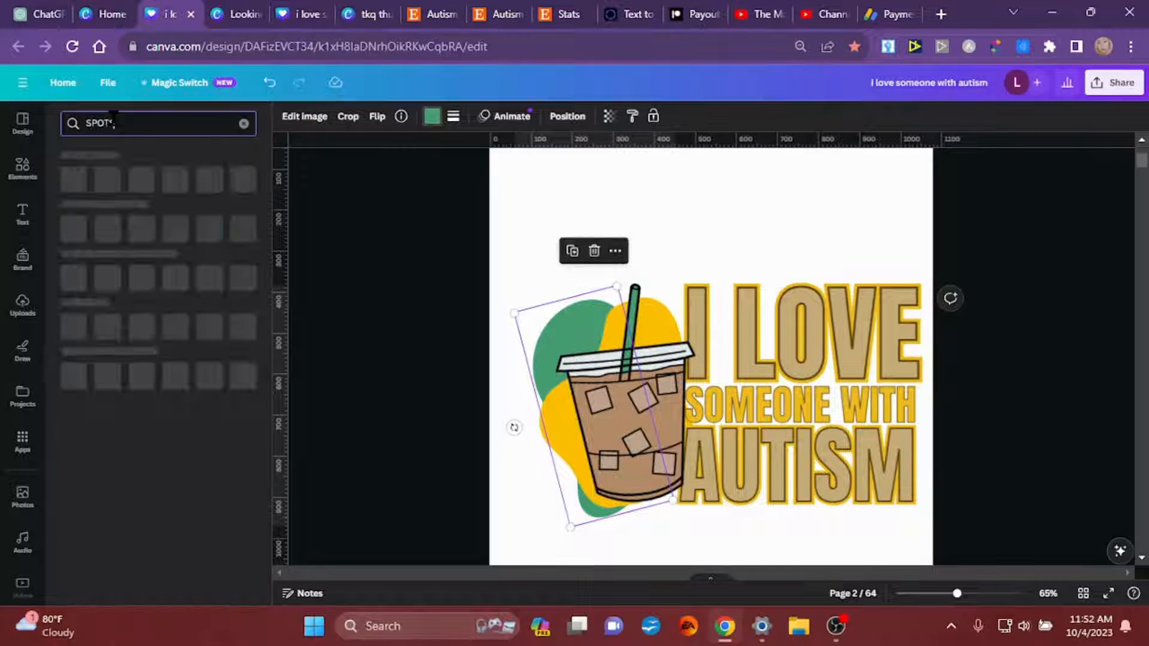
{"action": "key", "text": "BackSpace"}
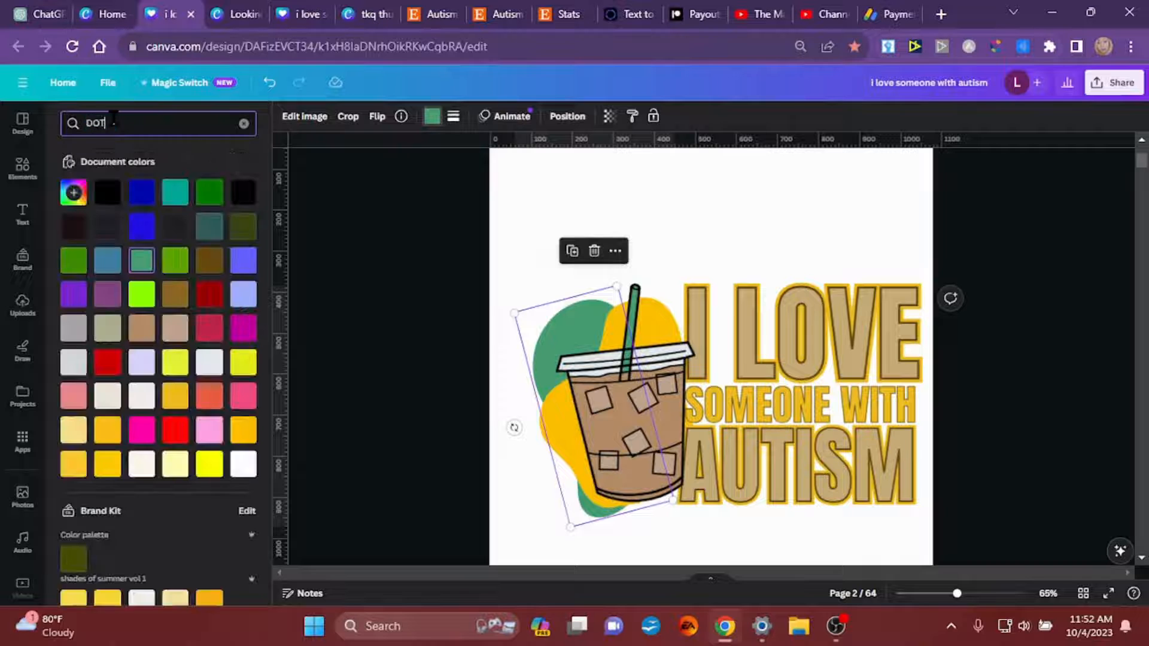
{"action": "type", "text": "D"}
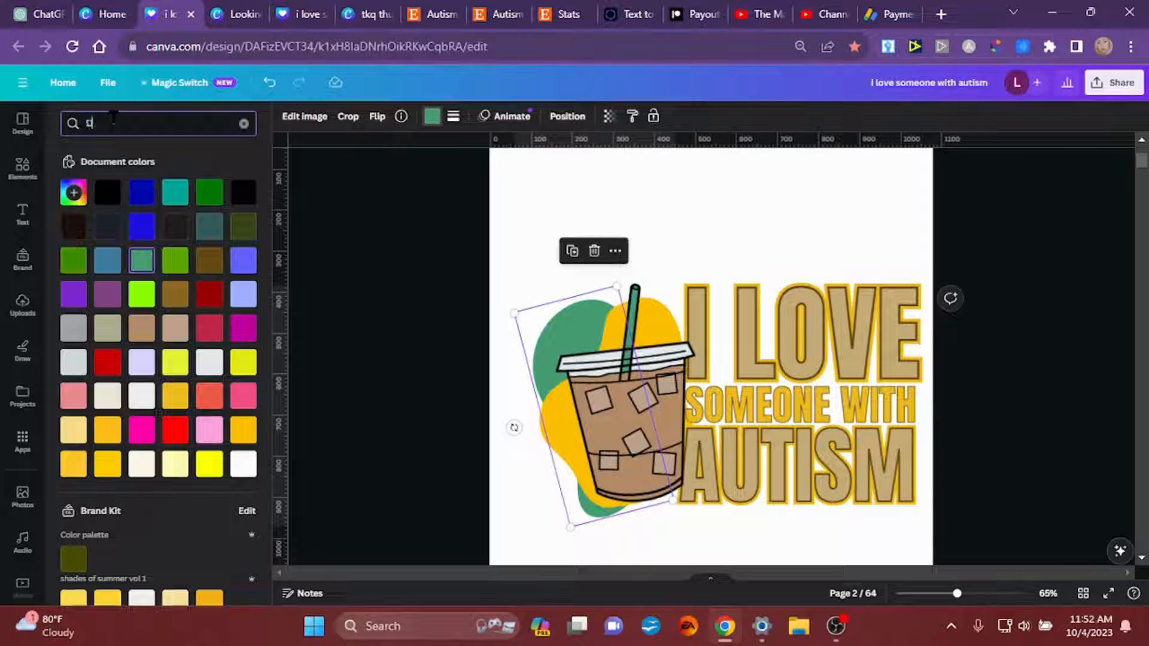
{"action": "type", "text": "OTS"}
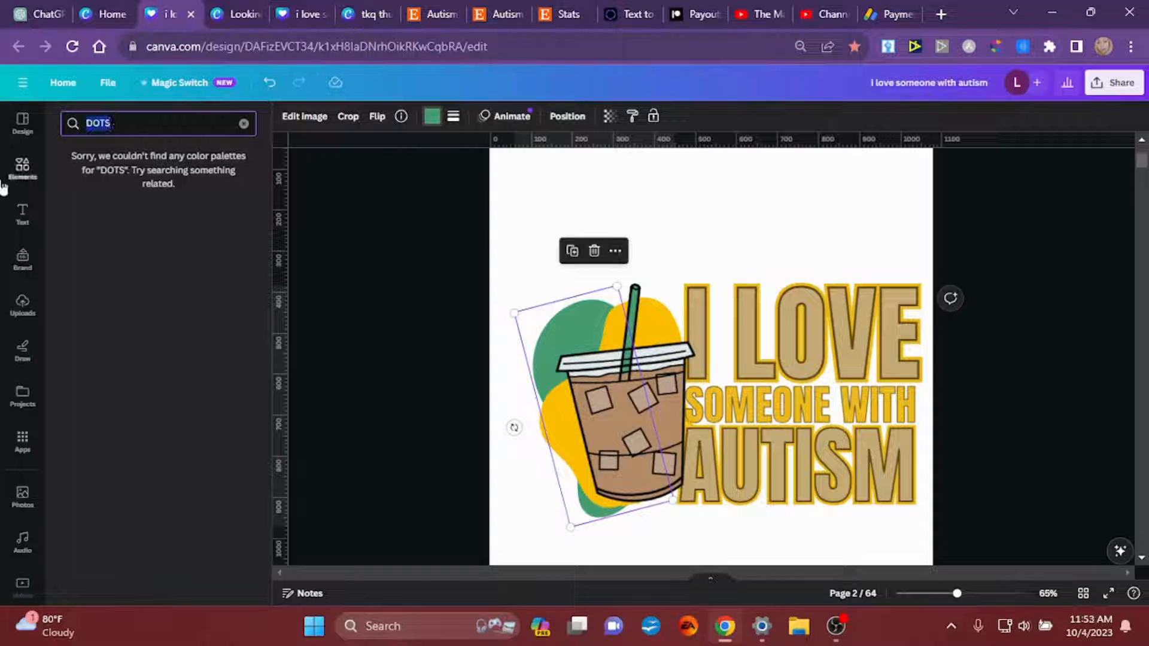
Search the elements library for "SPECKS" and show all matching graphics.
{"action": "left_click", "coordinate": [24, 174]}
{"action": "left_click", "coordinate": [142, 127]}
{"action": "type", "text": "s"}
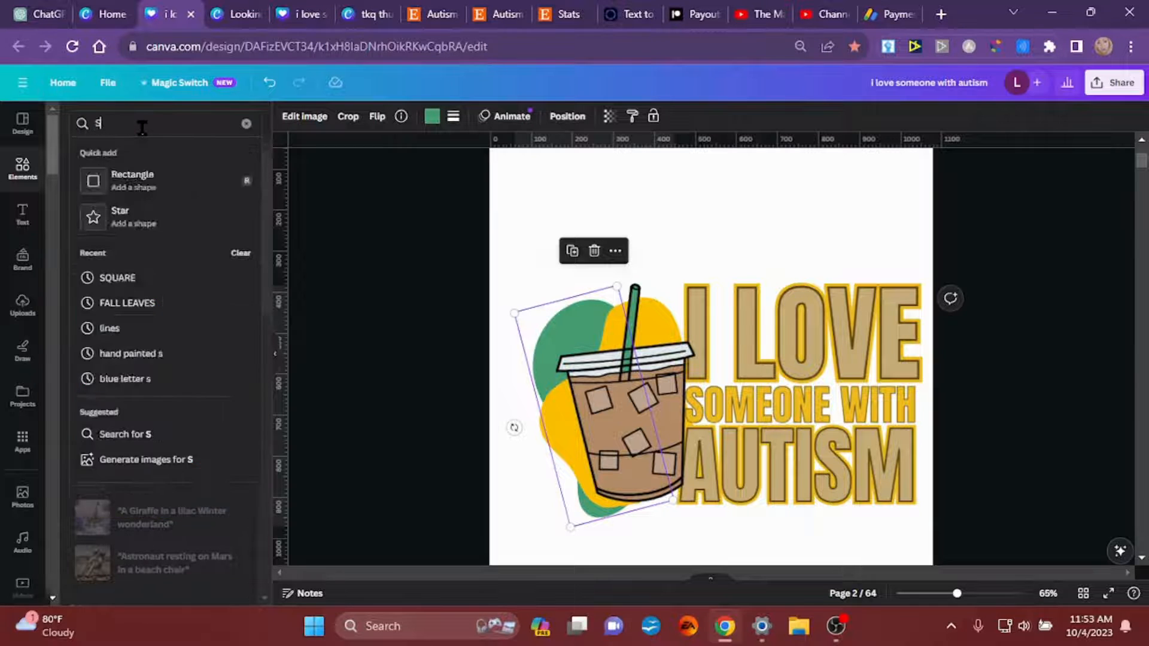
{"action": "type", "text": "PECKS"}
{"action": "key", "text": "Return"}
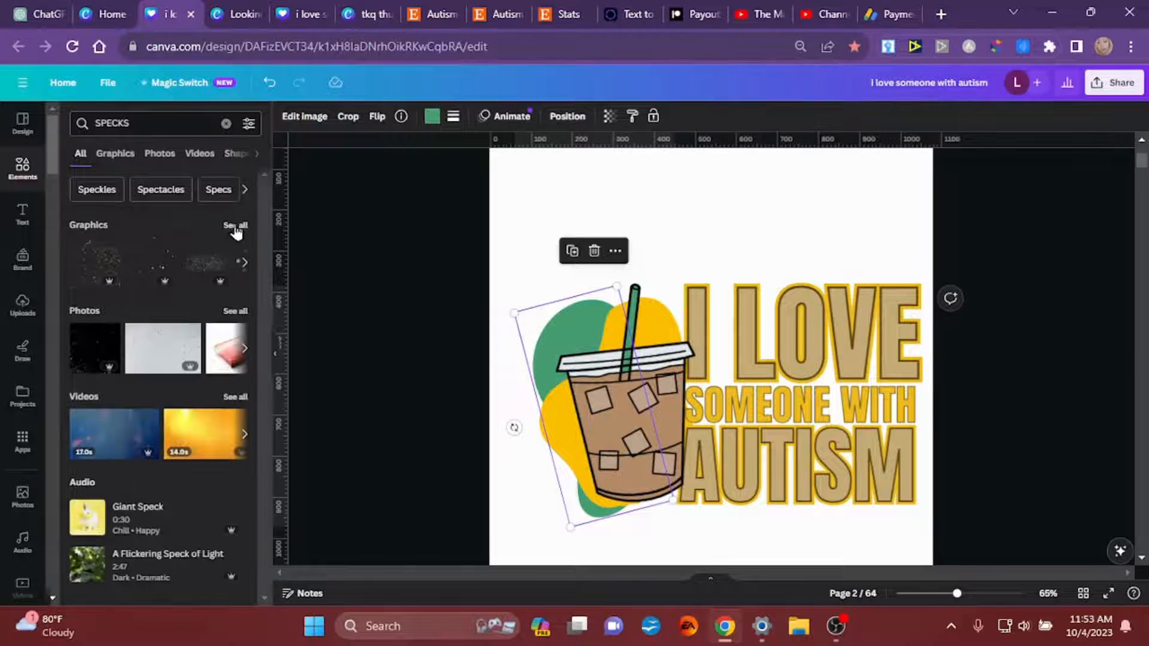
{"action": "left_click", "coordinate": [236, 226]}
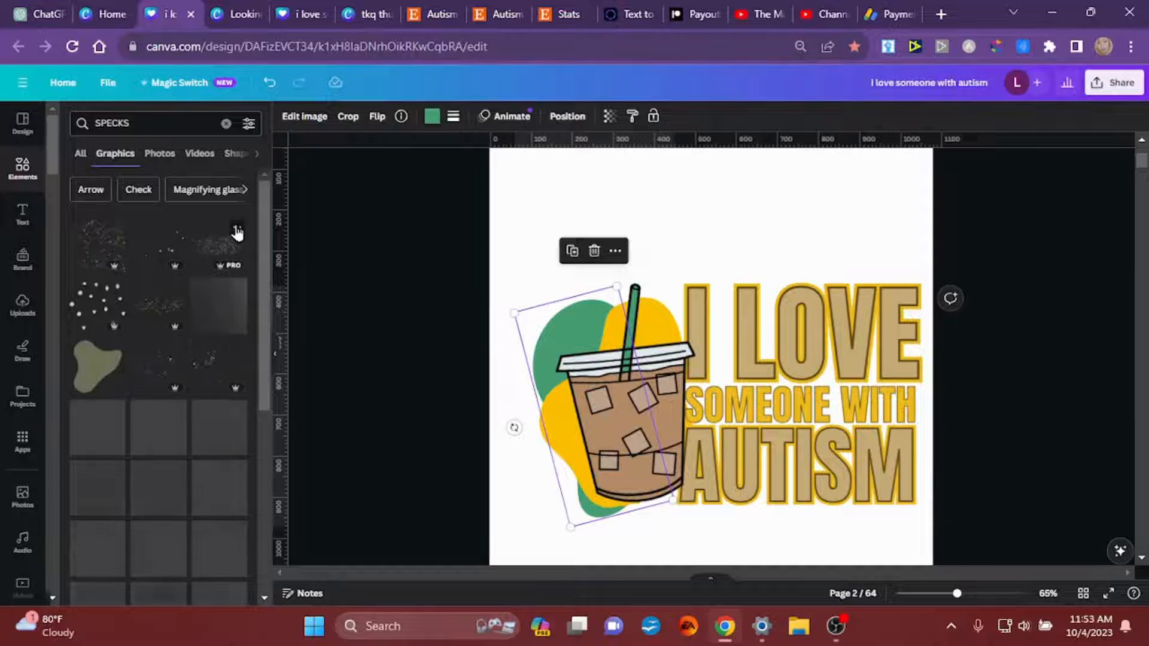
Add the graphic of scattered white specks and shrink it to a small patch at the green blob's upper-left edge.
{"action": "left_click", "coordinate": [96, 304]}
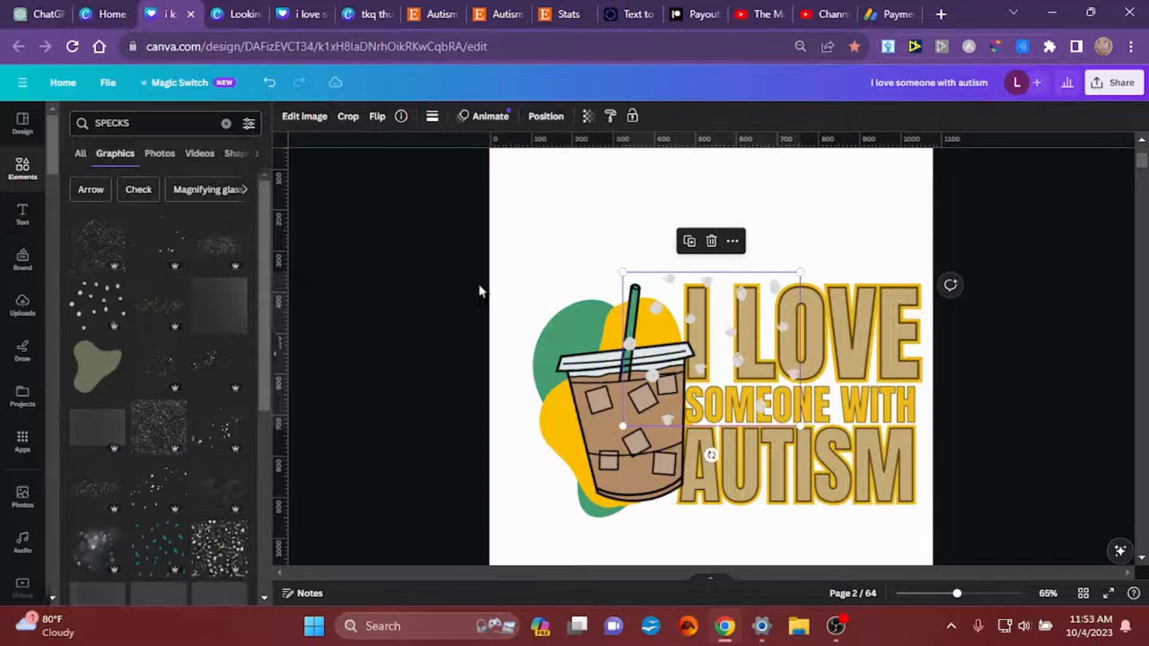
{"action": "left_click_drag", "start_coordinate": [748, 332], "coordinate": [640, 350]}
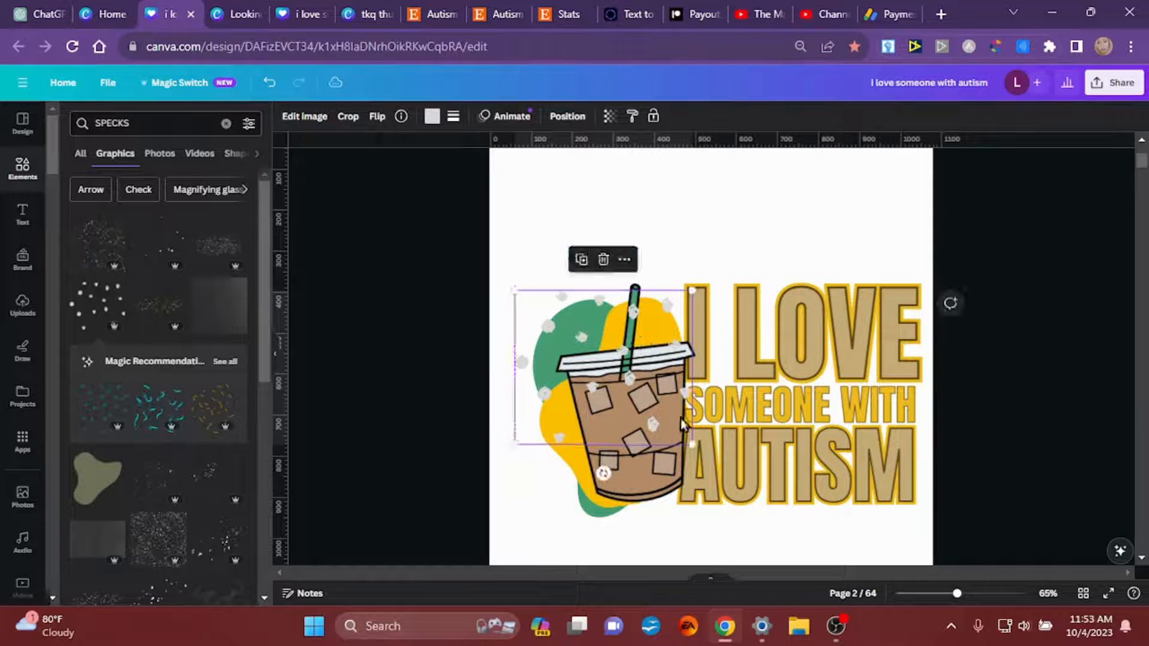
{"action": "left_click_drag", "start_coordinate": [691, 444], "coordinate": [576, 343]}
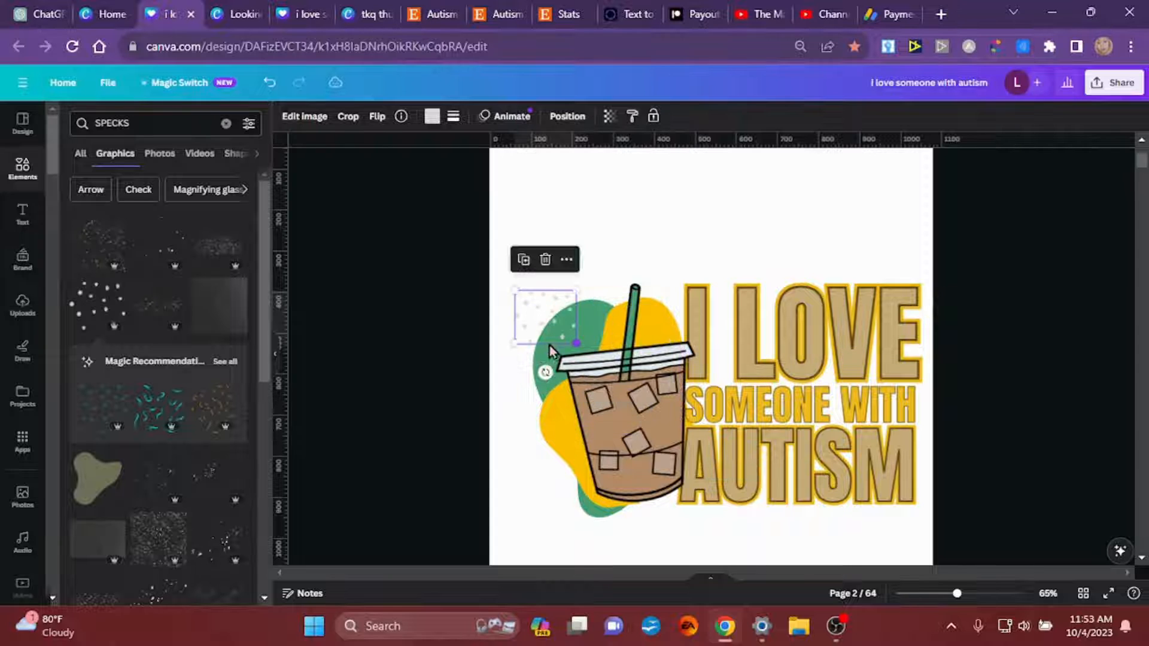
Recolor the specks dark golden brown from the document colors, then move and enlarge them slightly over the upper part of the green blob.
{"action": "left_click", "coordinate": [432, 120]}
{"action": "left_click", "coordinate": [430, 120]}
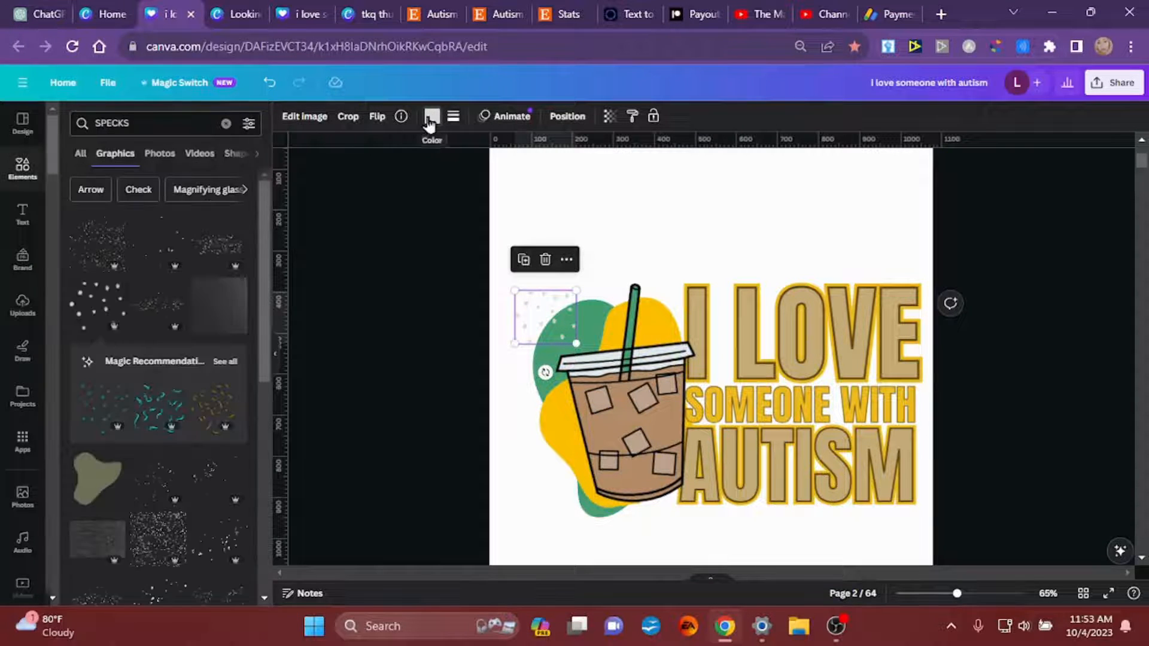
{"action": "left_click", "coordinate": [225, 127]}
{"action": "left_click", "coordinate": [432, 117]}
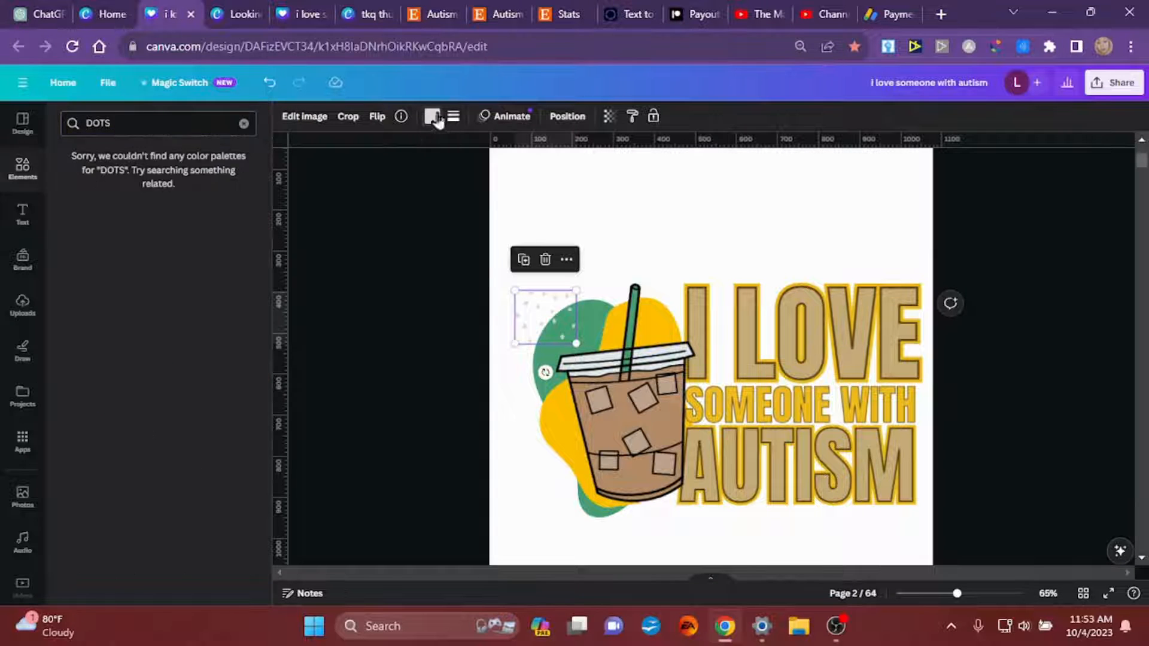
{"action": "left_click", "coordinate": [244, 124]}
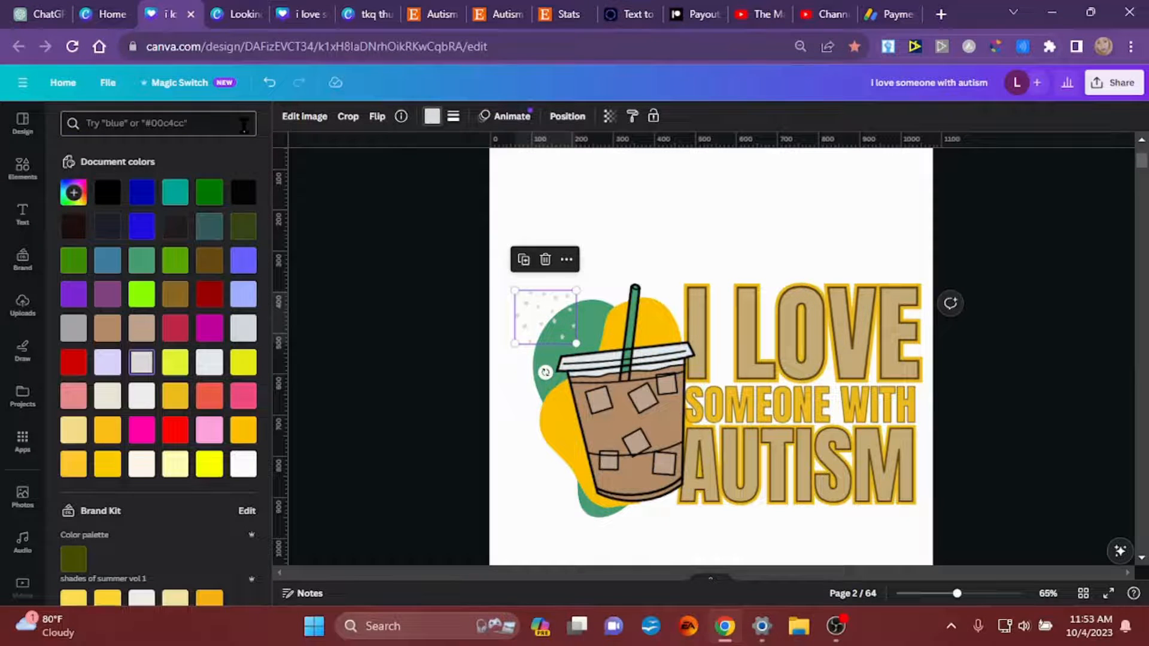
{"action": "left_click", "coordinate": [209, 261]}
{"action": "left_click_drag", "start_coordinate": [552, 317], "coordinate": [596, 337]}
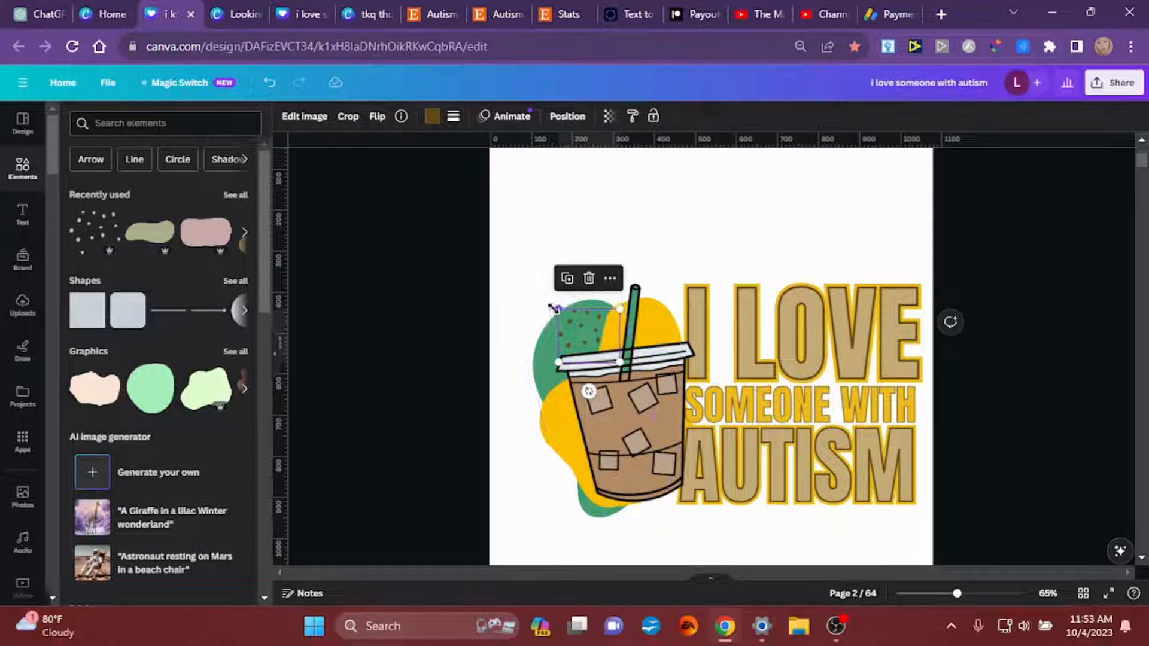
{"action": "left_click_drag", "start_coordinate": [554, 309], "coordinate": [541, 294]}
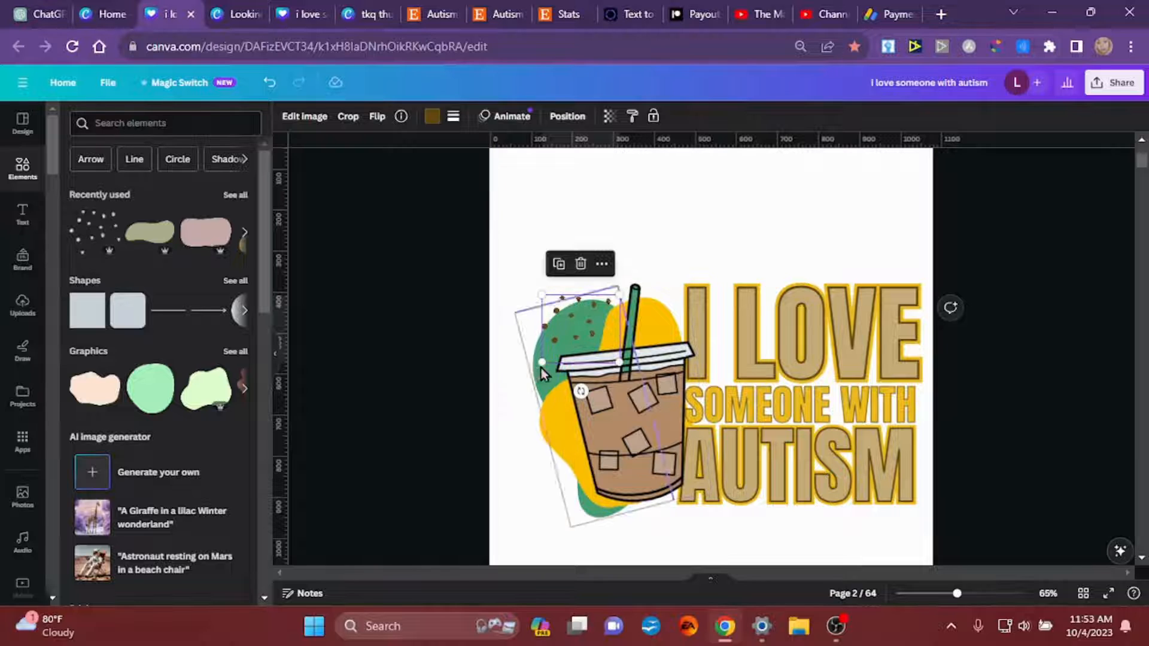
Enlarge the dark golden brown specks slightly and shift them up and left over the green blob's upper edge.
{"action": "left_click_drag", "start_coordinate": [541, 368], "coordinate": [532, 380]}
{"action": "left_click_drag", "start_coordinate": [565, 329], "coordinate": [553, 316]}
{"action": "left_click", "coordinate": [472, 486]}
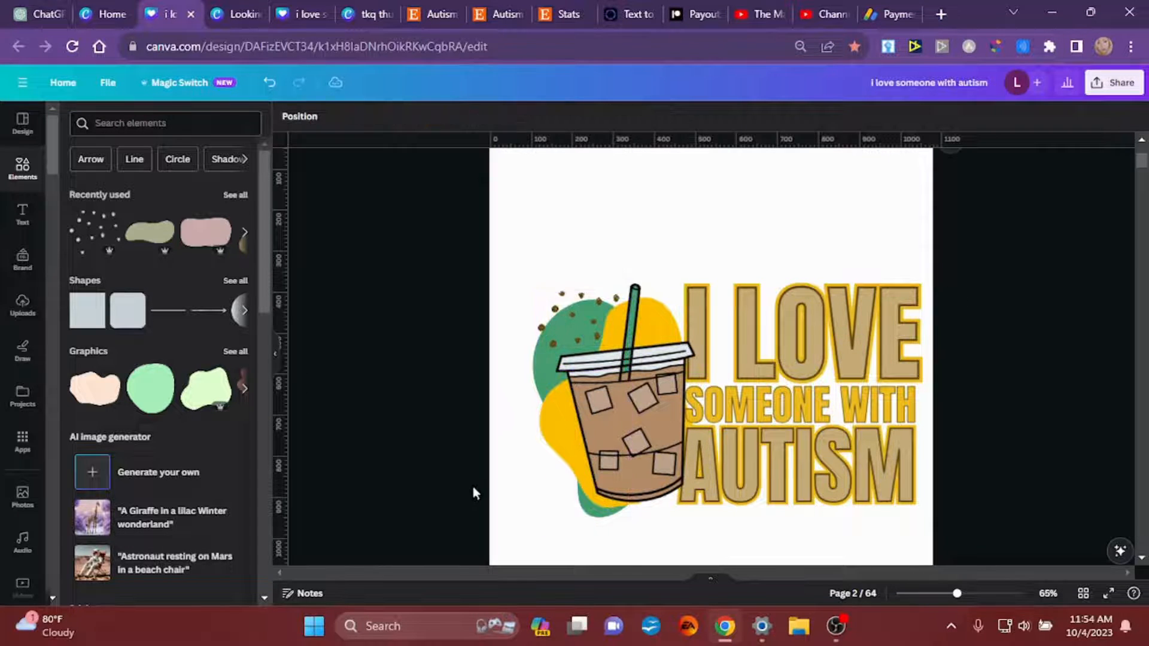
Place a copy of the brown specks around the cup's base, over the lower end of the green blob.
{"action": "left_click", "coordinate": [541, 326]}
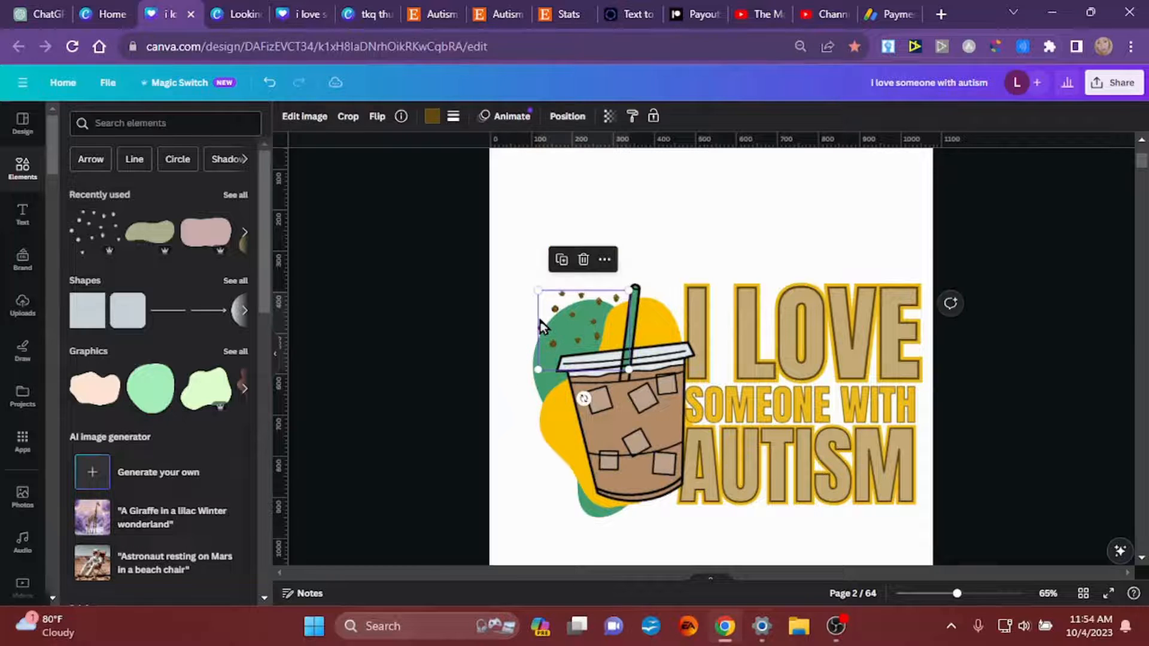
{"action": "left_click_drag", "start_coordinate": [574, 328], "coordinate": [615, 483]}
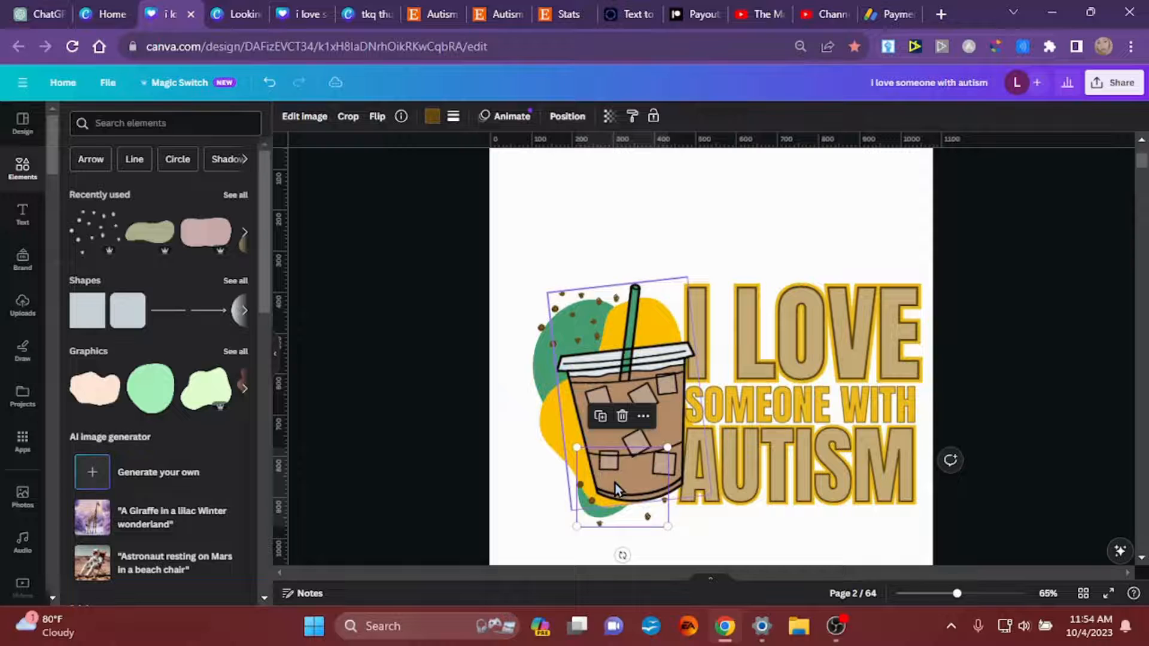
{"action": "left_click", "coordinate": [427, 456]}
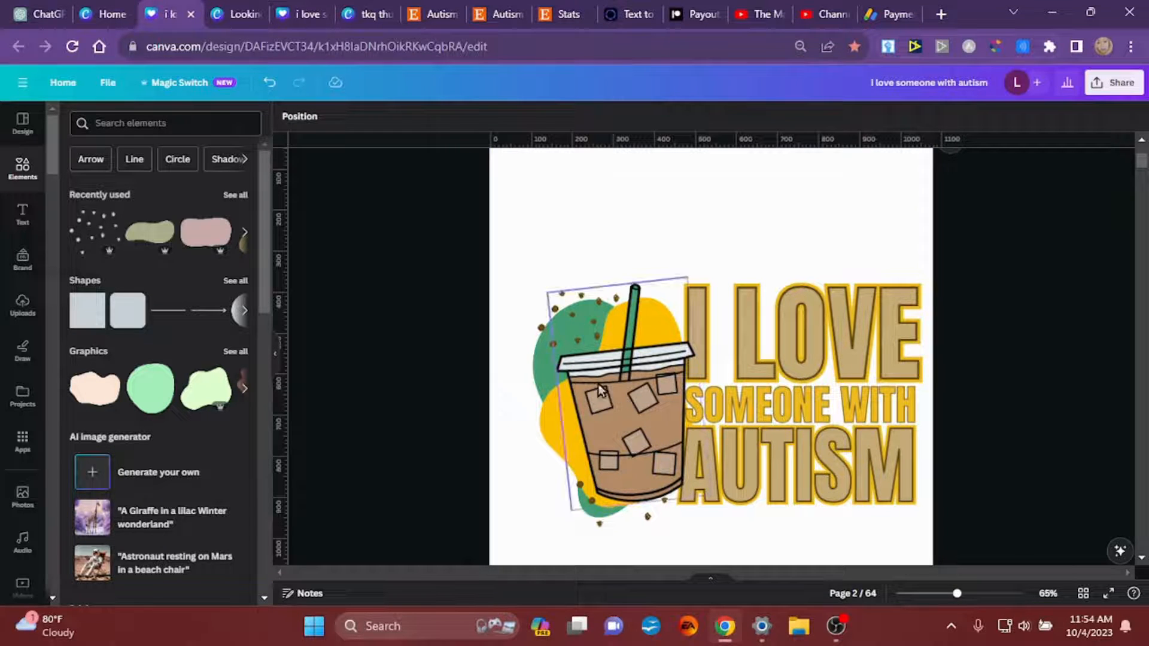
Enlarge the iced coffee cup slightly from its upper-left corner and nudge it horizontally to center it over the blobs.
{"action": "left_click", "coordinate": [552, 306]}
{"action": "left_click_drag", "start_coordinate": [546, 291], "coordinate": [531, 284]}
{"action": "key", "text": "Left"}
{"action": "key", "text": "Left"}
{"action": "key", "text": "Left"}
{"action": "key", "text": "Left"}
{"action": "key", "text": "Left"}
{"action": "key", "text": "Left"}
{"action": "key", "text": "Left"}
{"action": "key", "text": "Left"}
{"action": "key", "text": "Left"}
{"action": "key", "text": "Left"}
{"action": "key", "text": "Left"}
{"action": "key", "text": "Left"}
{"action": "key", "text": "Left"}
{"action": "key", "text": "Left"}
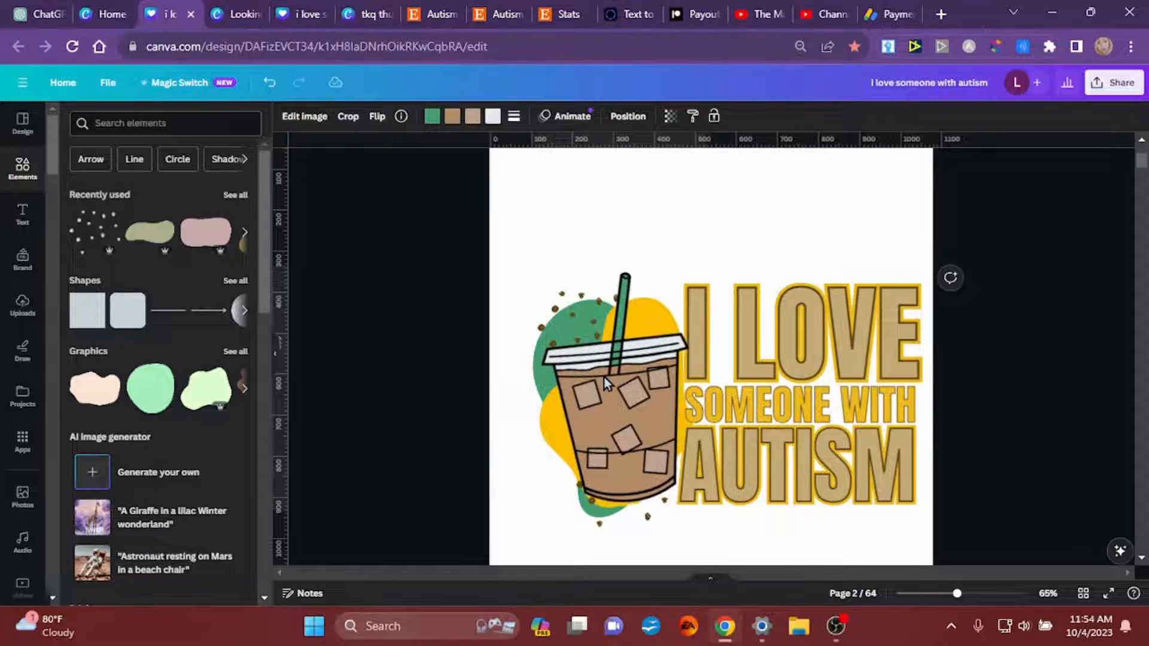
{"action": "key", "text": "Right"}
{"action": "key", "text": "Right"}
{"action": "key", "text": "Right"}
{"action": "key", "text": "Right"}
{"action": "key", "text": "Right"}
{"action": "key", "text": "Right"}
{"action": "key", "text": "Right"}
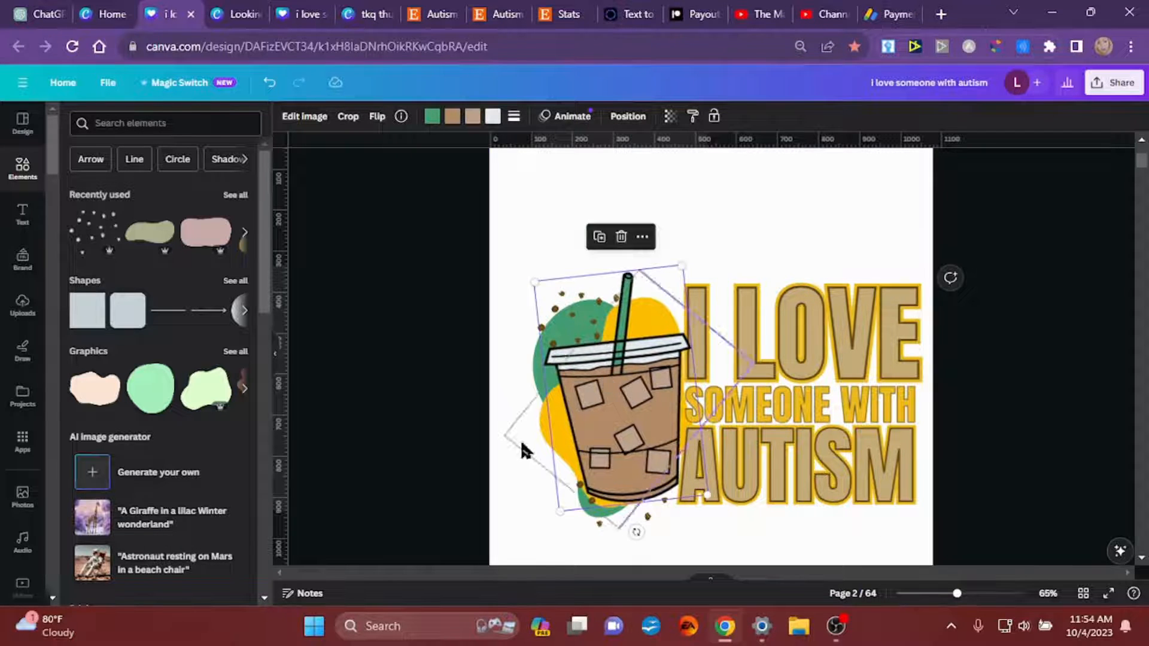
{"action": "left_click", "coordinate": [514, 530]}
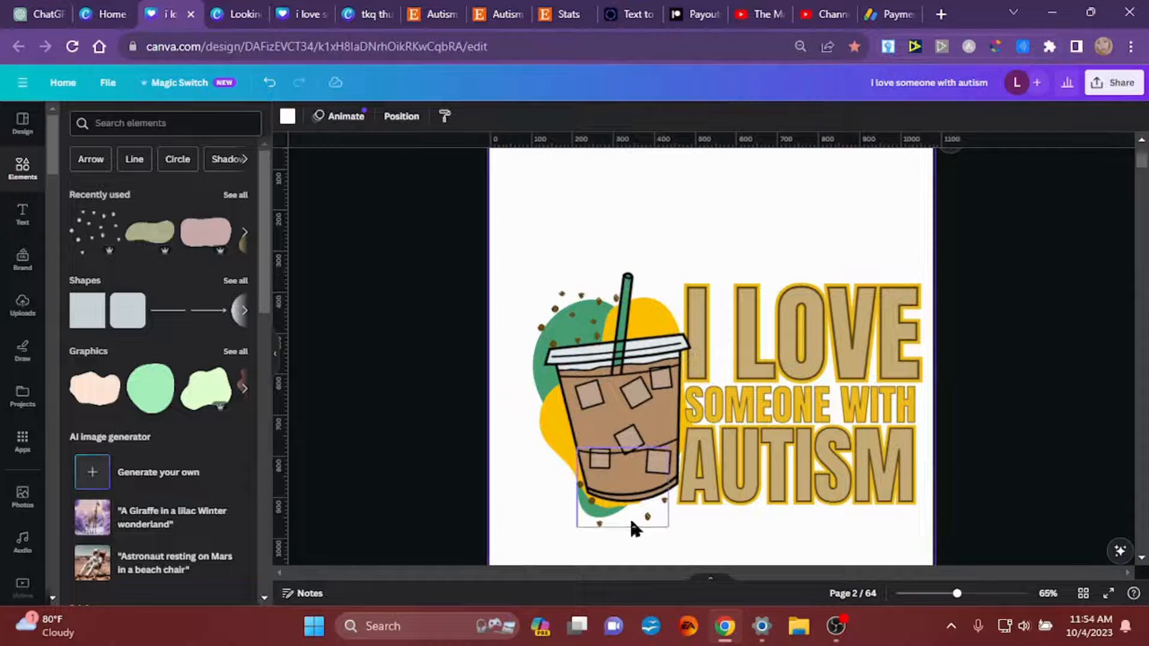
Shift the lower specks slightly left, and move the cup, blobs and specks together up and left, away from the lettering.
{"action": "left_click_drag", "start_coordinate": [635, 519], "coordinate": [623, 518]}
{"action": "left_click", "coordinate": [723, 513]}
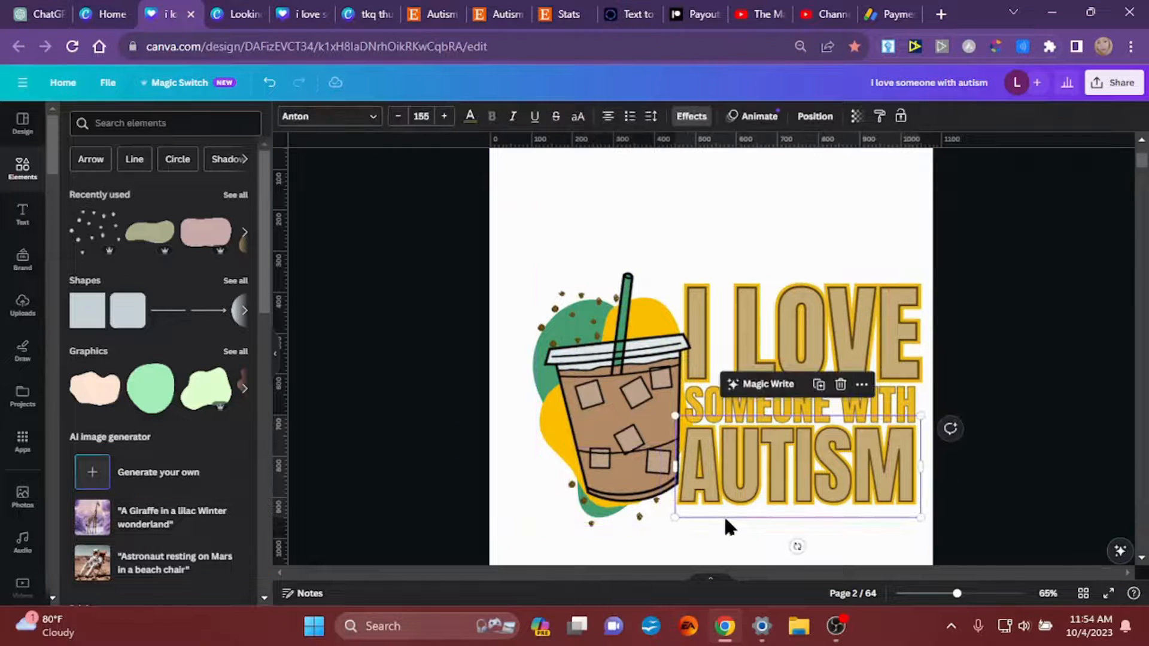
{"action": "left_click_drag", "start_coordinate": [457, 292], "coordinate": [601, 534]}
{"action": "mouse_move", "coordinate": [602, 453]}
{"action": "left_mouse_down"}
{"action": "mouse_move", "coordinate": [575, 414]}
{"action": "mouse_move", "coordinate": [588, 453]}
{"action": "mouse_move", "coordinate": [580, 448]}
{"action": "left_mouse_up"}
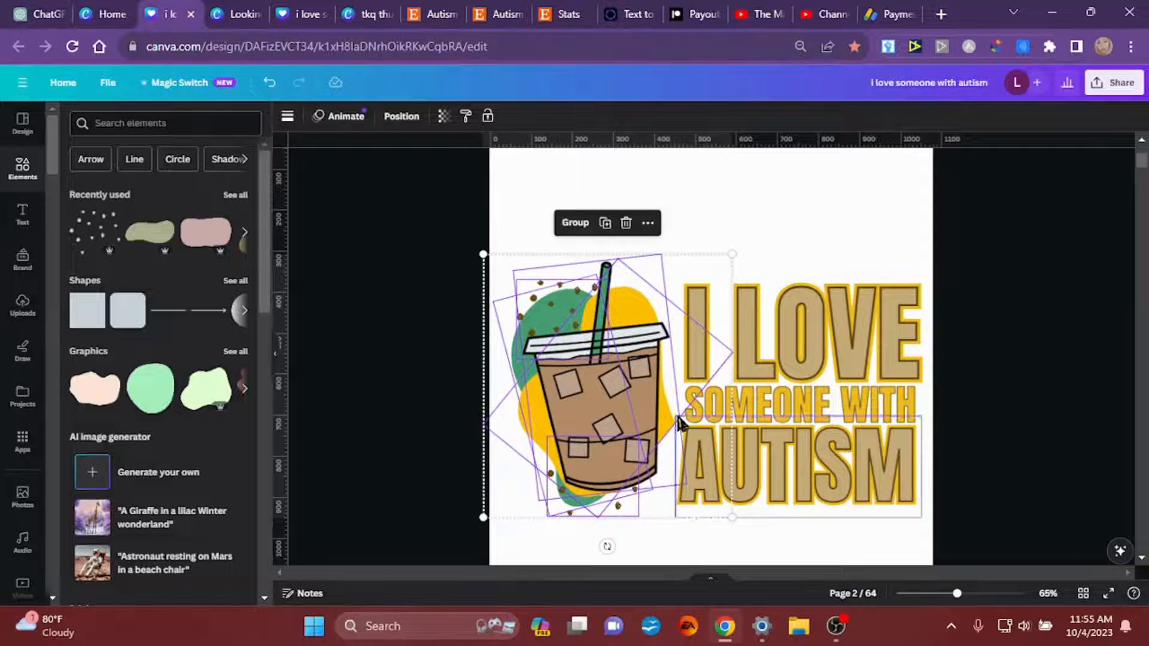
{"action": "left_click", "coordinate": [436, 404]}
Select the golden blob through the layer list and crop a little more off its lower-right side.
{"action": "left_click", "coordinate": [570, 396]}
{"action": "right_click", "coordinate": [570, 396]}
{"action": "mouse_move", "coordinate": [610, 458]}
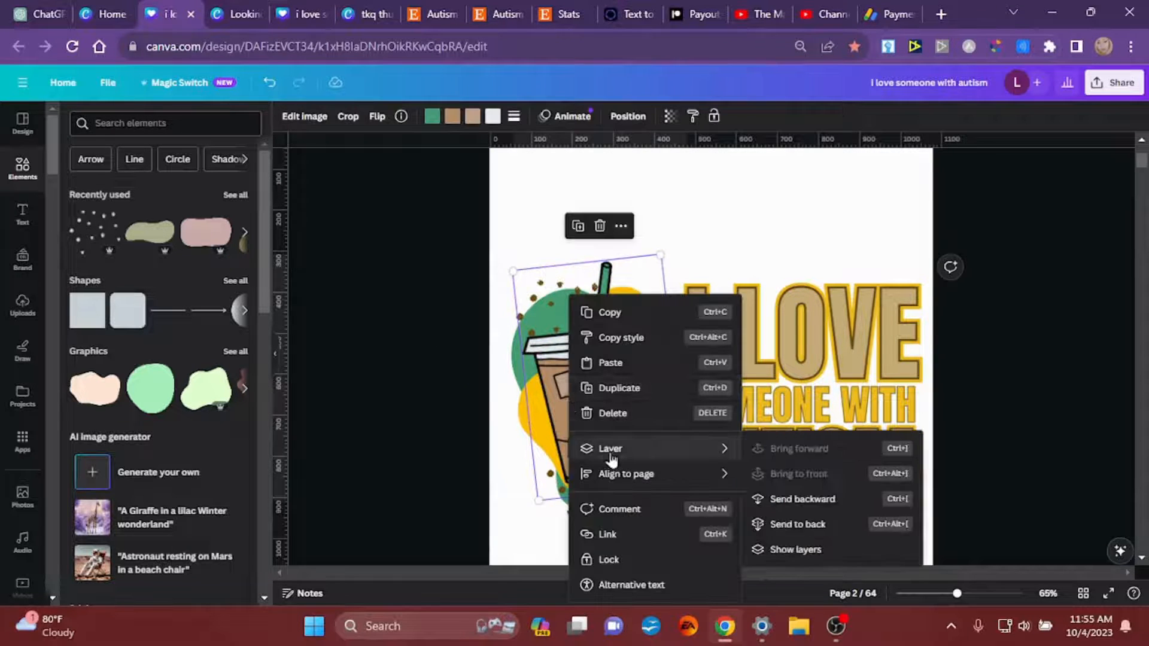
{"action": "left_click", "coordinate": [795, 548]}
{"action": "left_click", "coordinate": [200, 479]}
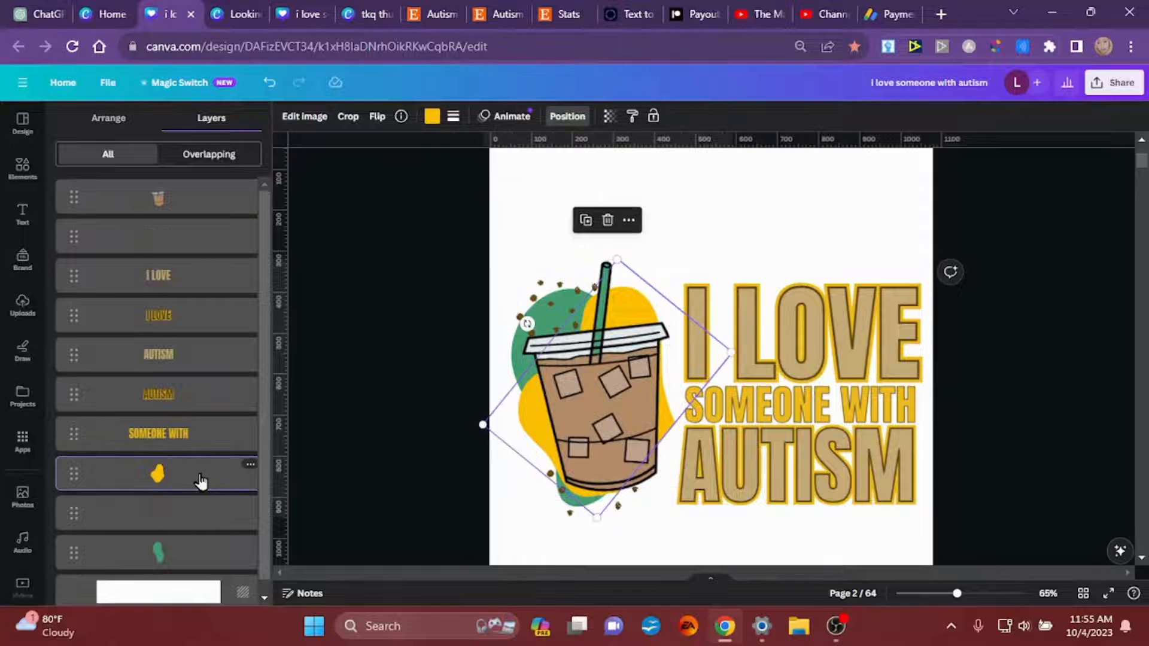
{"action": "left_click", "coordinate": [509, 432]}
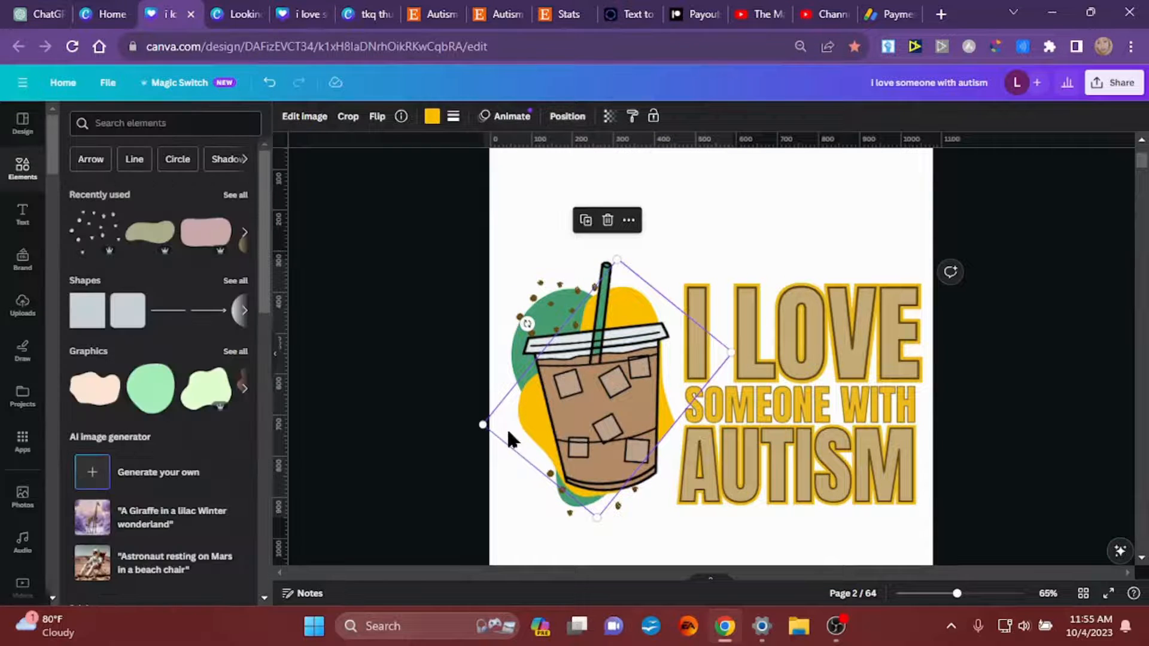
{"action": "double_click", "coordinate": [508, 427]}
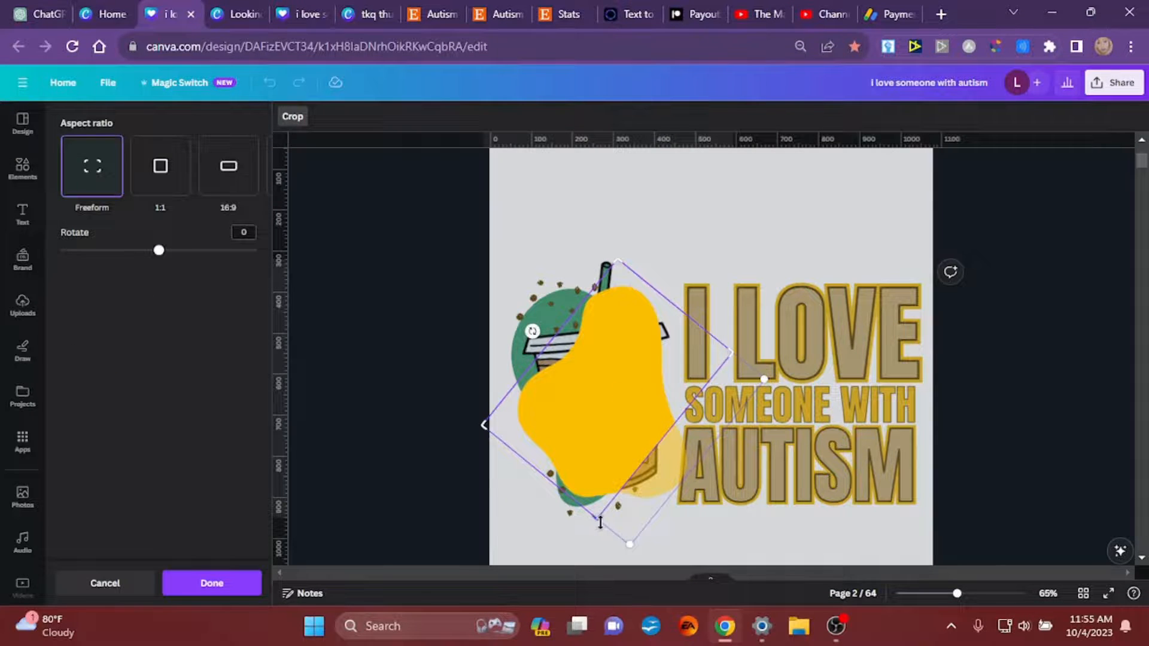
{"action": "mouse_move", "coordinate": [600, 522]}
{"action": "left_mouse_down"}
{"action": "mouse_move", "coordinate": [584, 516]}
{"action": "mouse_move", "coordinate": [594, 510]}
{"action": "left_mouse_up"}
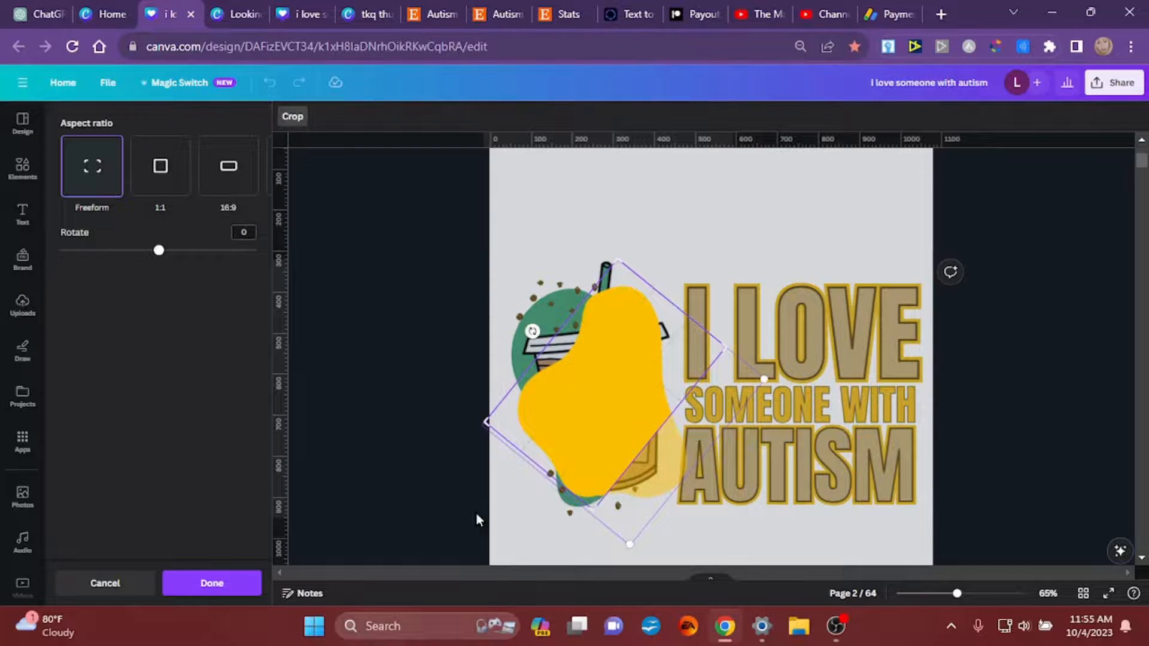
{"action": "left_click", "coordinate": [476, 512]}
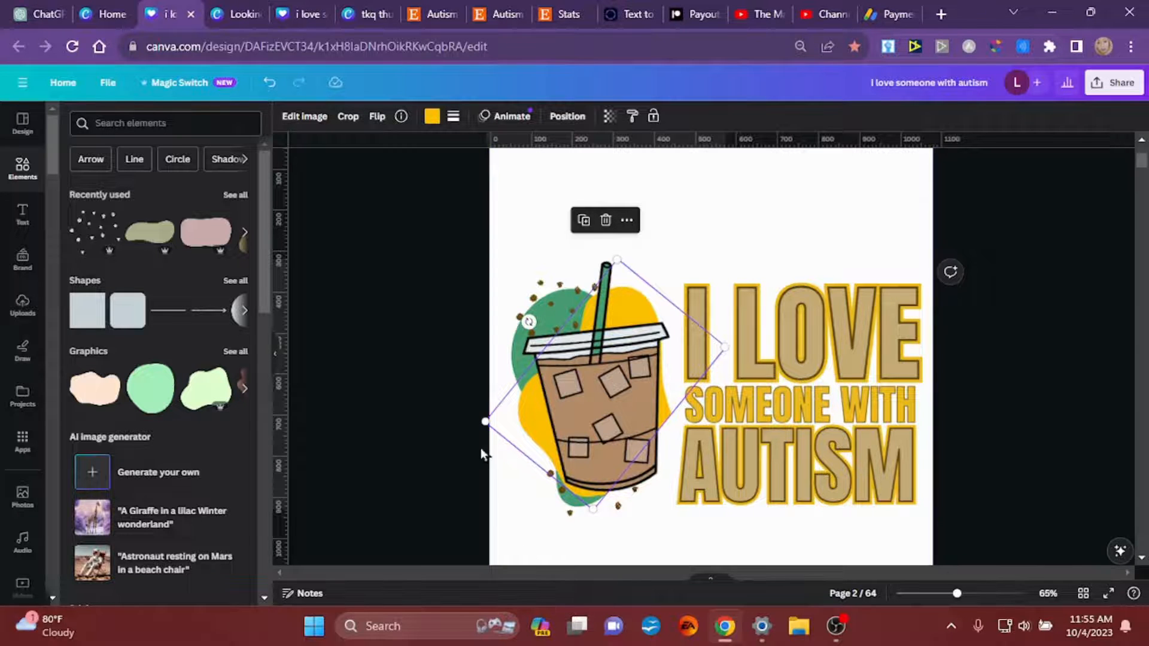
Move all three lines of lettering together up and left so they sit directly against the coffee cup.
{"action": "left_click_drag", "start_coordinate": [1016, 318], "coordinate": [853, 518]}
{"action": "left_click_drag", "start_coordinate": [837, 479], "coordinate": [814, 462]}
{"action": "left_click", "coordinate": [918, 529]}
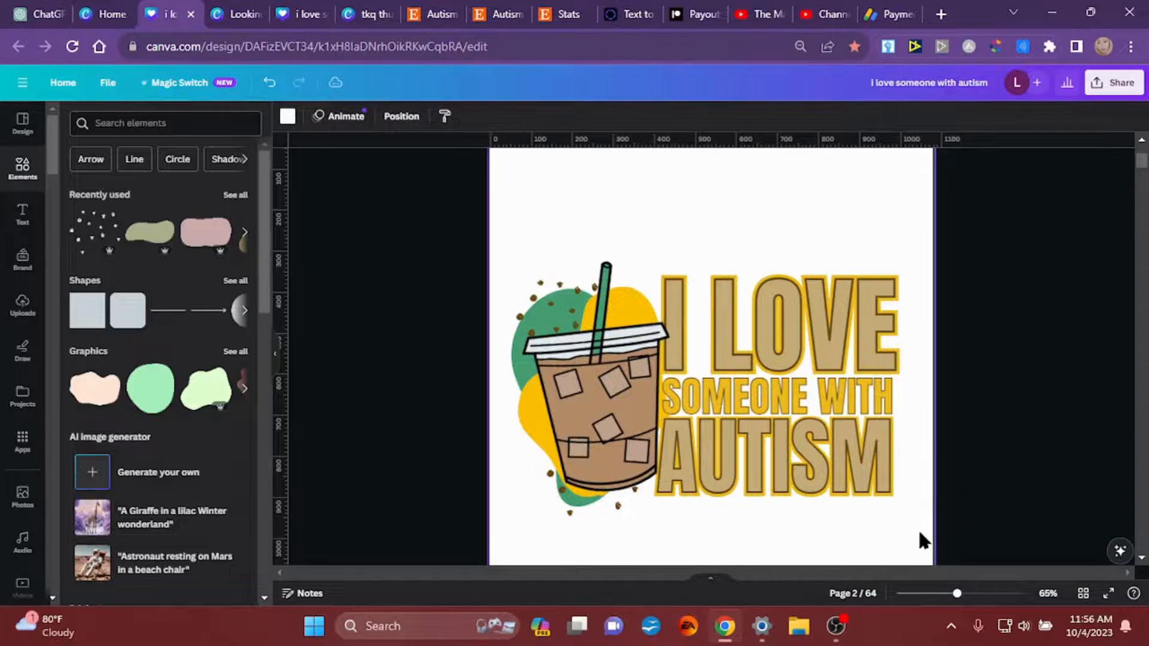
{"action": "left_click", "coordinate": [878, 346]}
{"action": "left_click_drag", "start_coordinate": [896, 264], "coordinate": [872, 306]}
{"action": "left_click", "coordinate": [271, 87]}
Shrink the grouped "I LOVE" lettering to font size 190 so its right edge lines up with the lines below.
{"action": "left_click", "coordinate": [790, 234]}
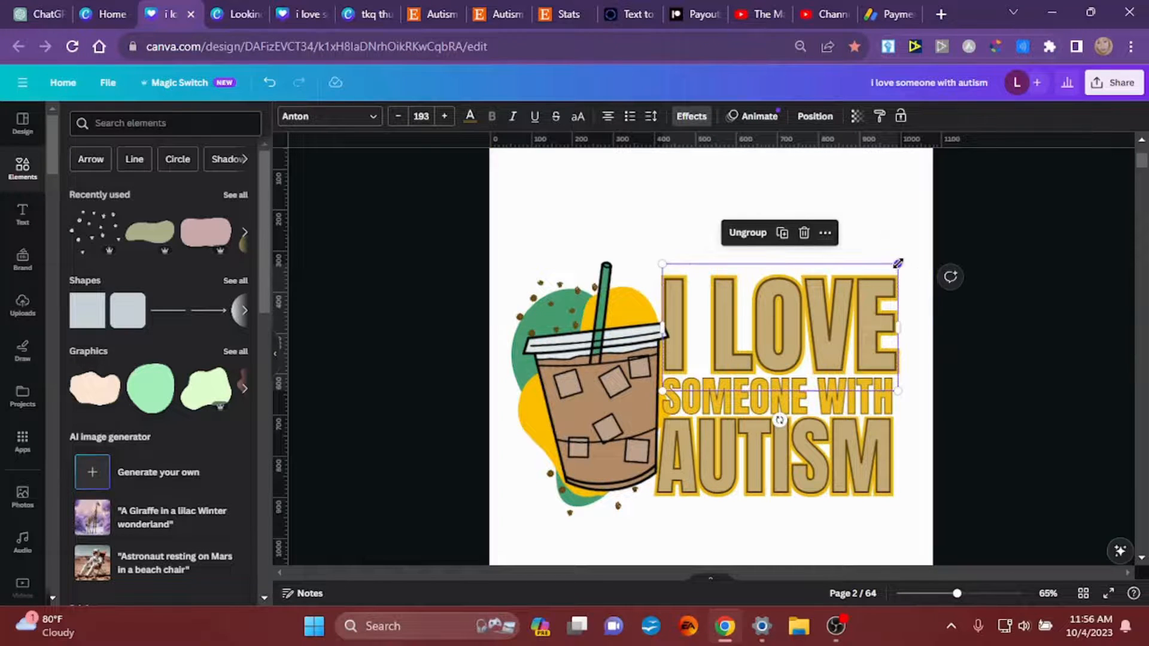
{"action": "left_click_drag", "start_coordinate": [895, 263], "coordinate": [891, 257]}
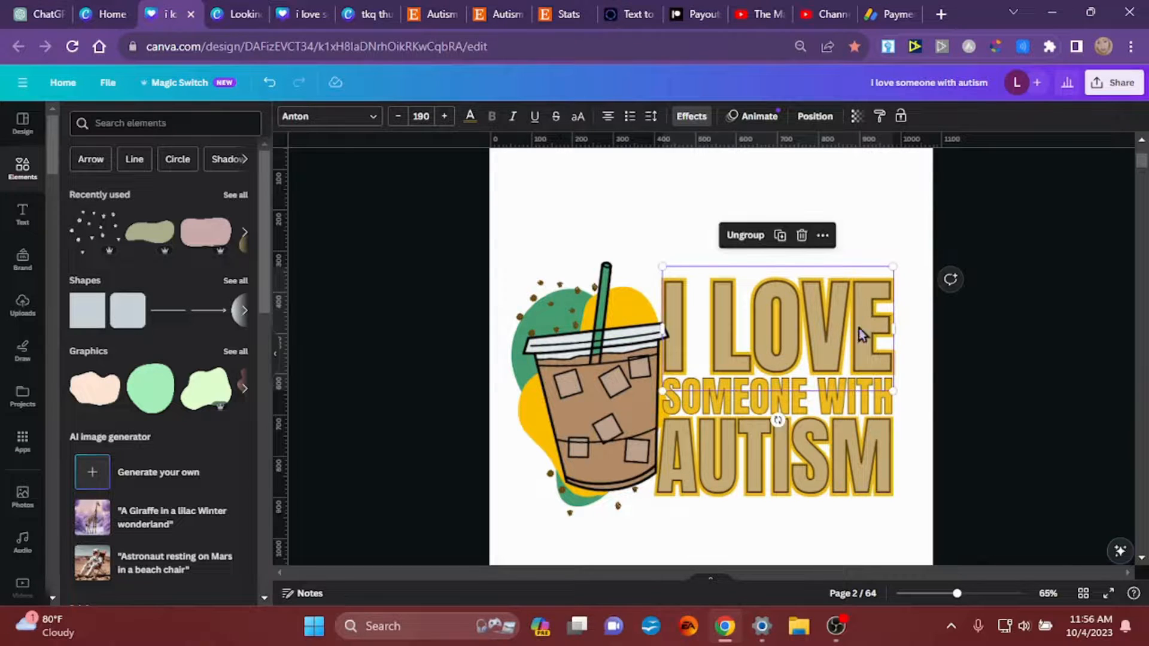
{"action": "left_click", "coordinate": [886, 538]}
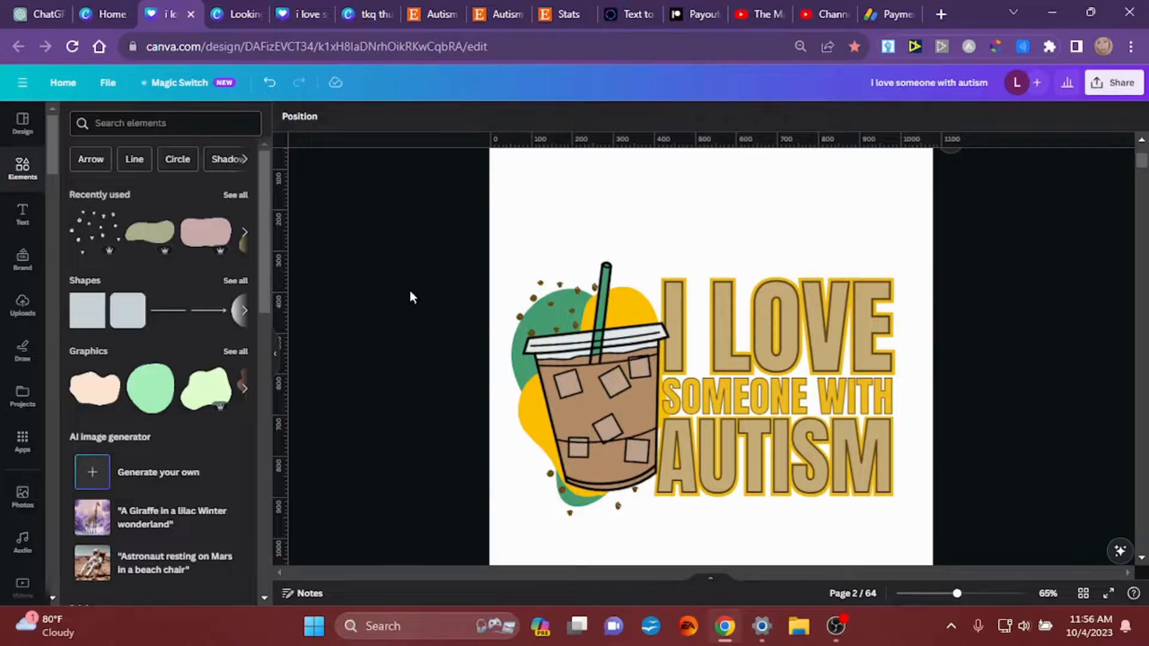